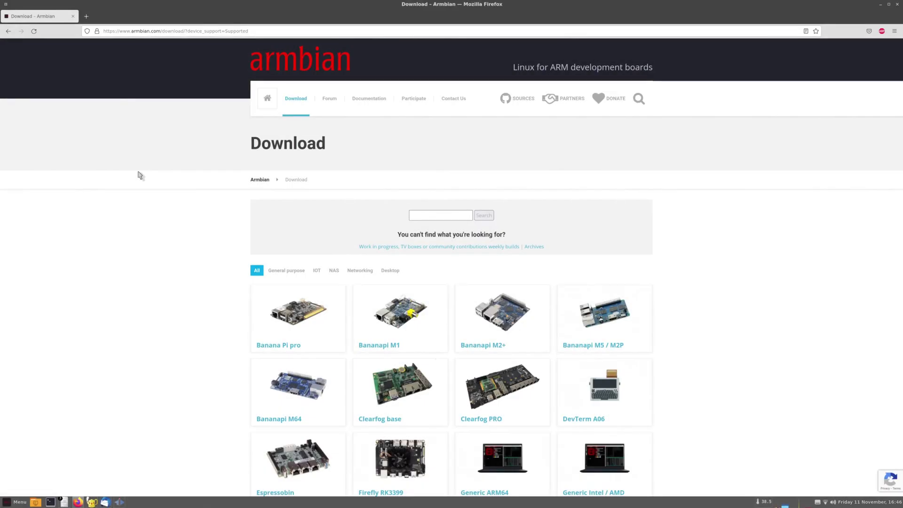
- Go from the downloadable boards list to the Generic Intel / AMD image page
click(297, 101)
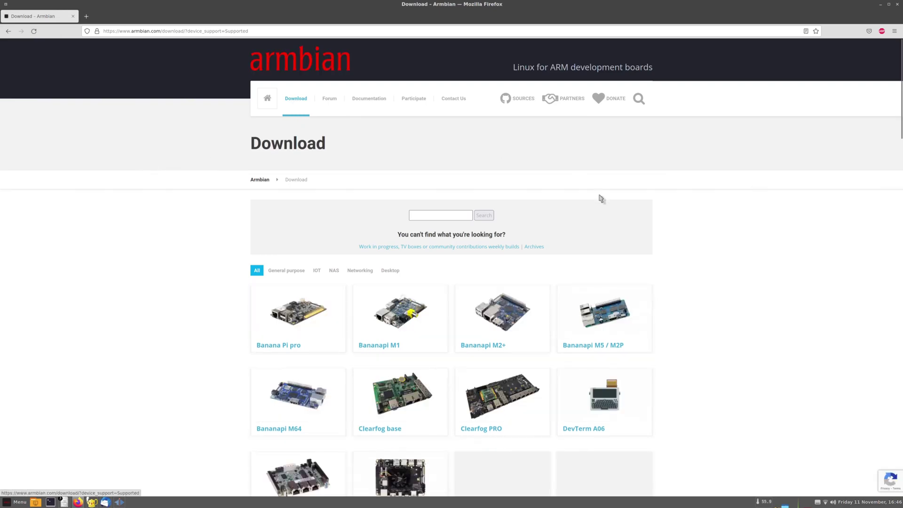
scroll(702, 221, down, 3)
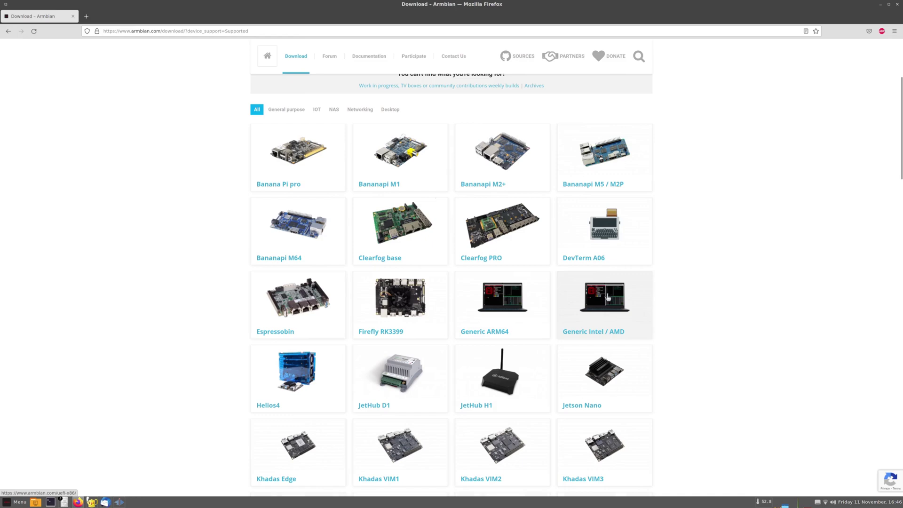
click(621, 334)
scroll(453, 316, down, 5)
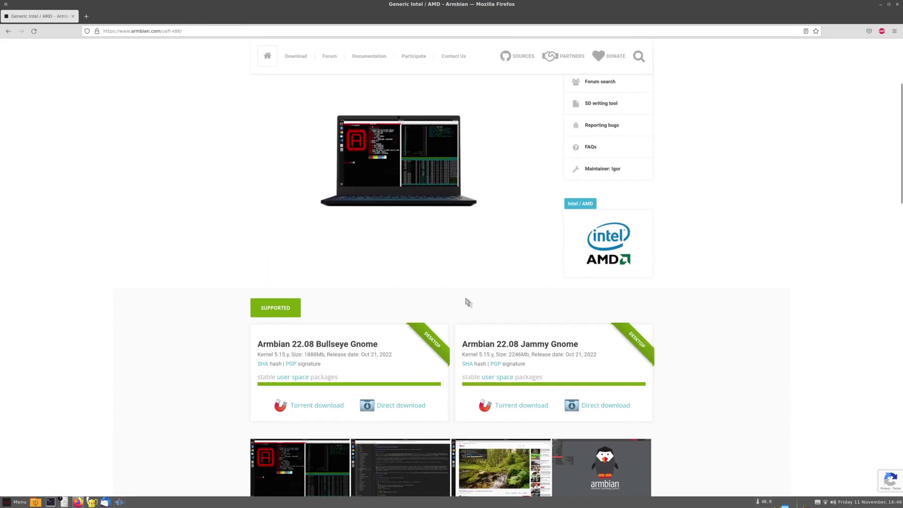
- Download the Jammy Cinnamon desktop image from the EU mirror and show the finished download
drag(581, 265, 484, 265)
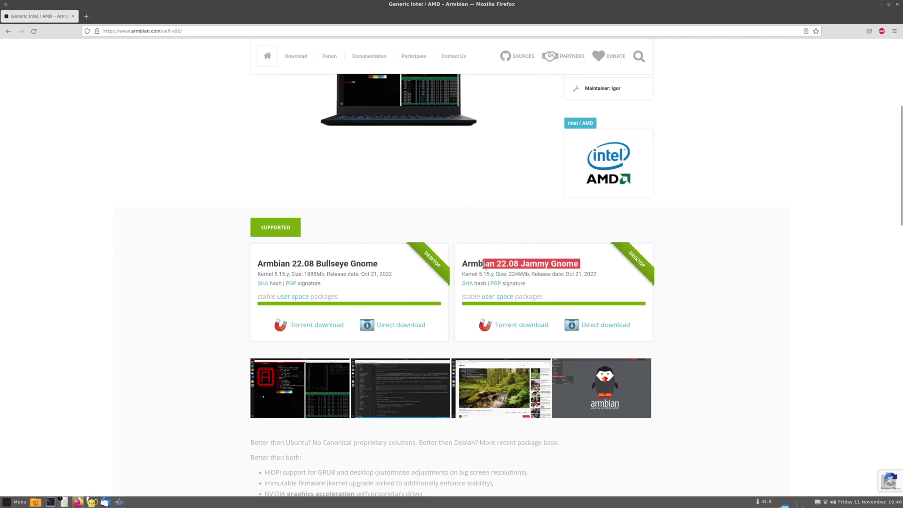
drag(386, 267, 246, 268)
scroll(375, 301, down, 9)
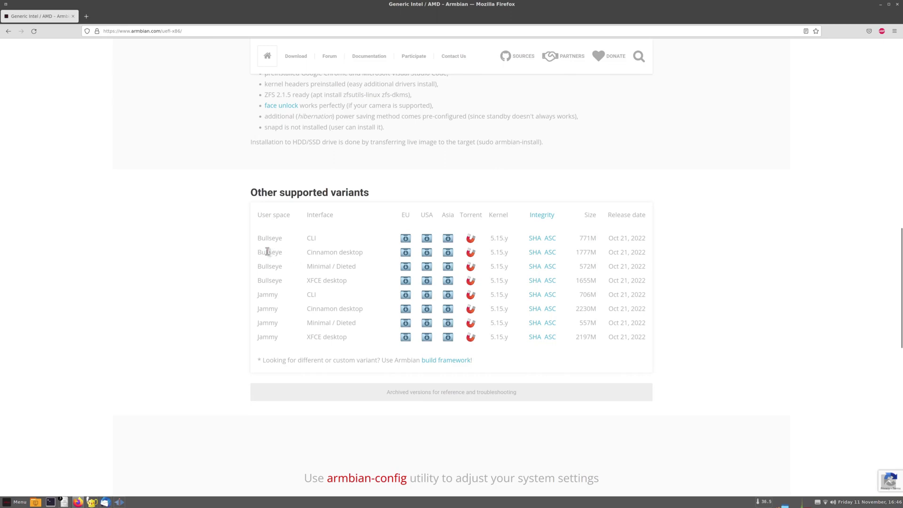
drag(258, 252, 285, 269)
drag(258, 309, 356, 319)
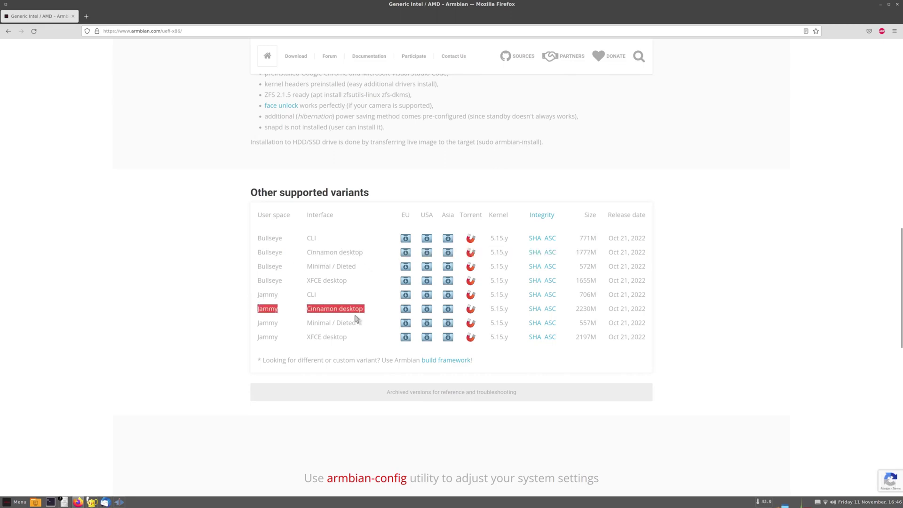
click(405, 311)
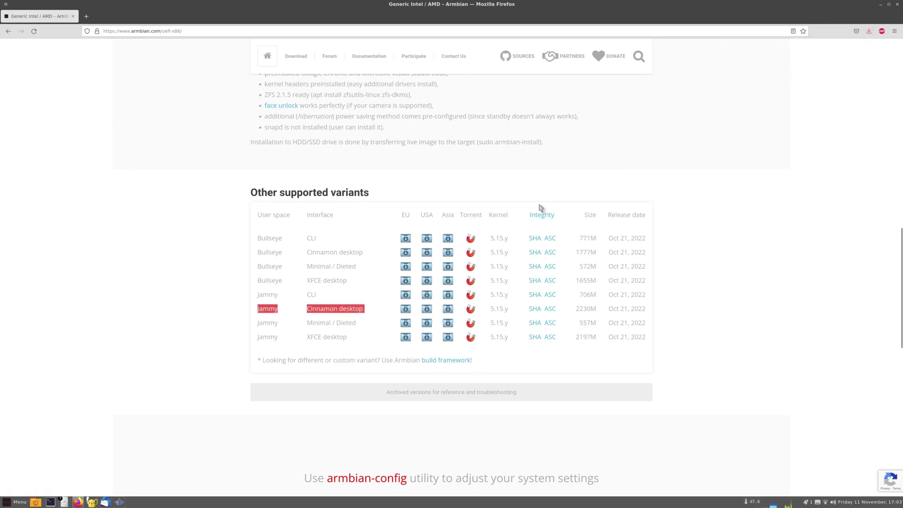
click(769, 140)
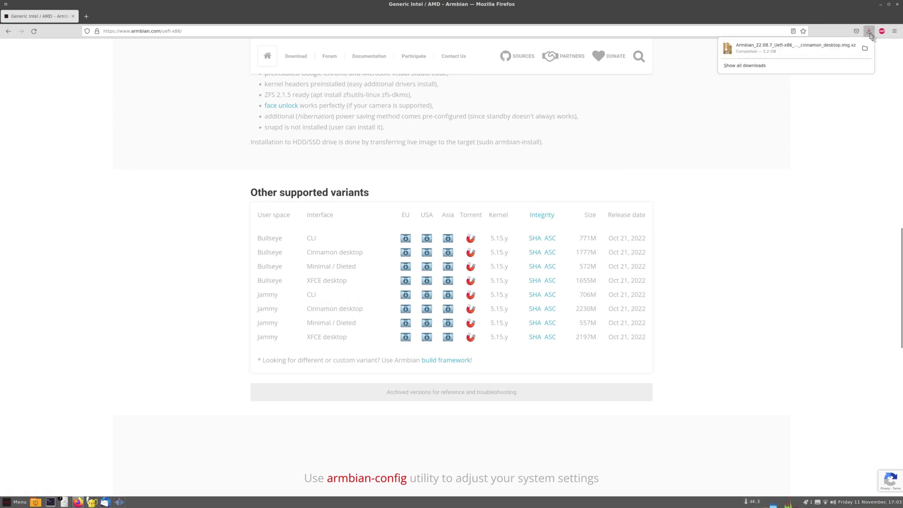
- Extract the downloaded Armbian Jammy Cinnamon .img.xz into Downloads with Extract Here
click(865, 48)
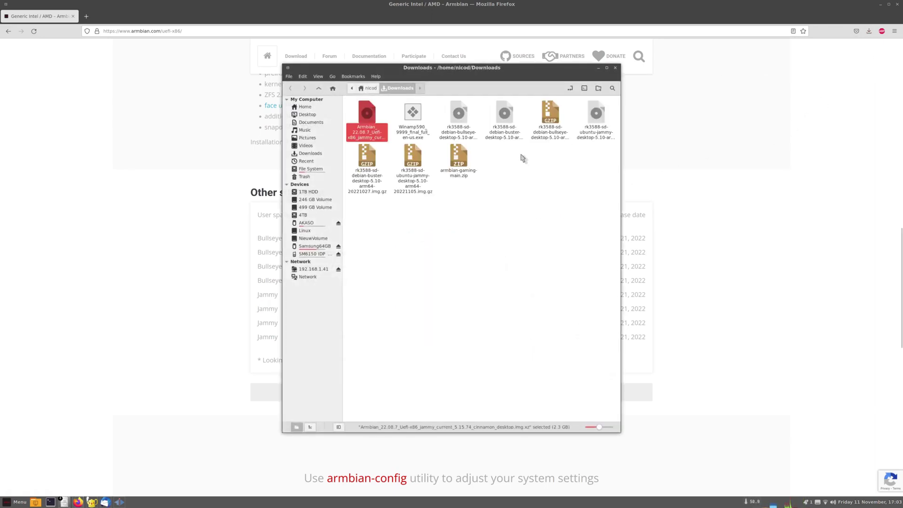
right_click(366, 127)
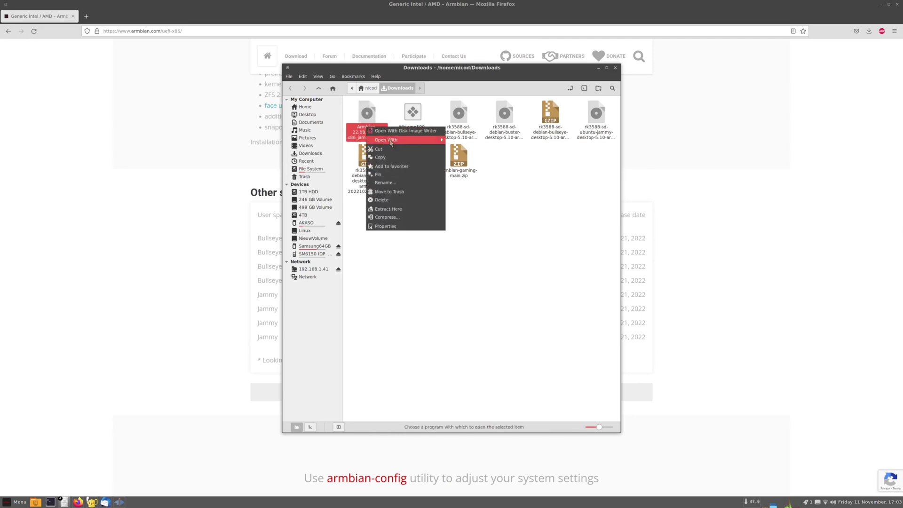
mouse_move(410, 144)
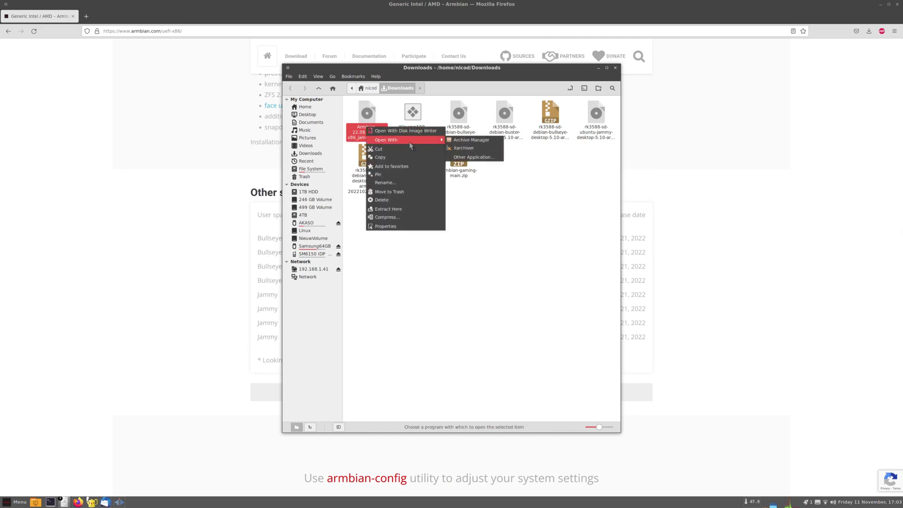
click(408, 209)
drag(409, 213, 191, 256)
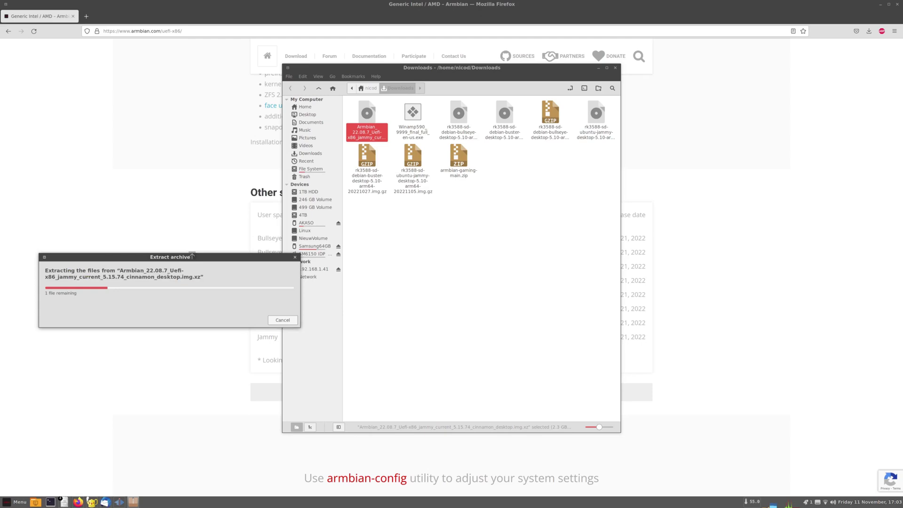
- Launch the Disks utility from Menu > Accessories and place it at the lower right
click(12, 502)
mouse_move(67, 435)
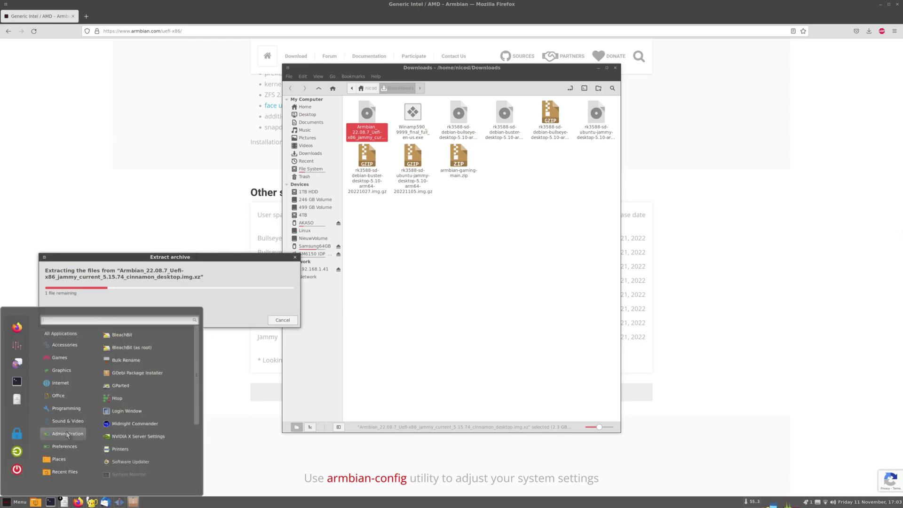
mouse_move(64, 346)
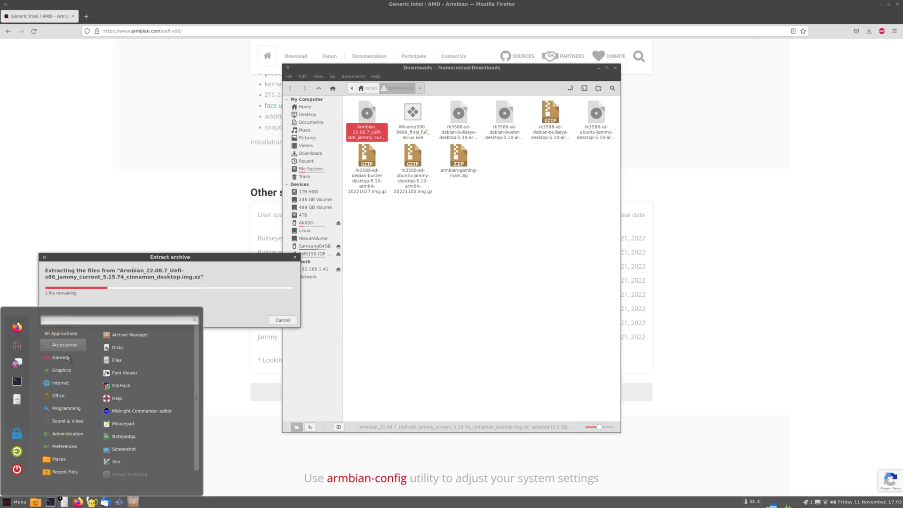
click(129, 356)
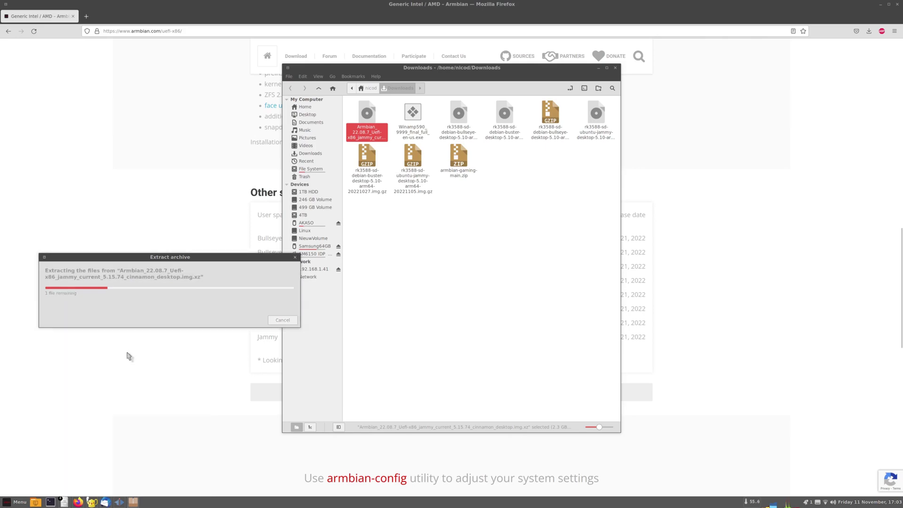
drag(436, 150, 727, 224)
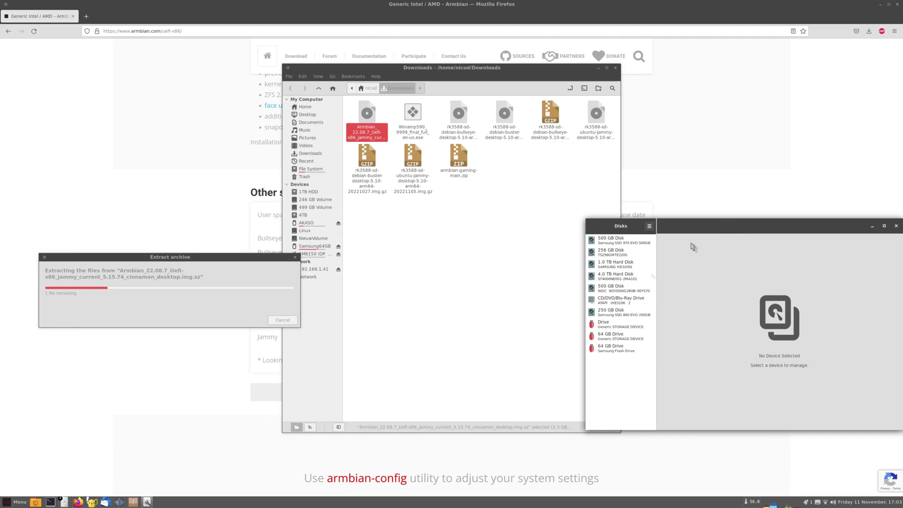
- Open the system monitor and tile the Downloads window to the left half
click(779, 502)
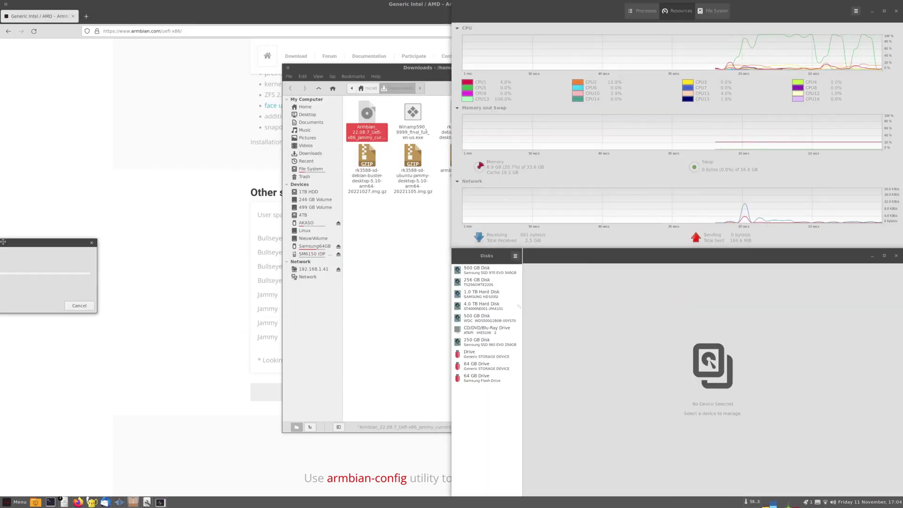
click(442, 296)
key(super+Left)
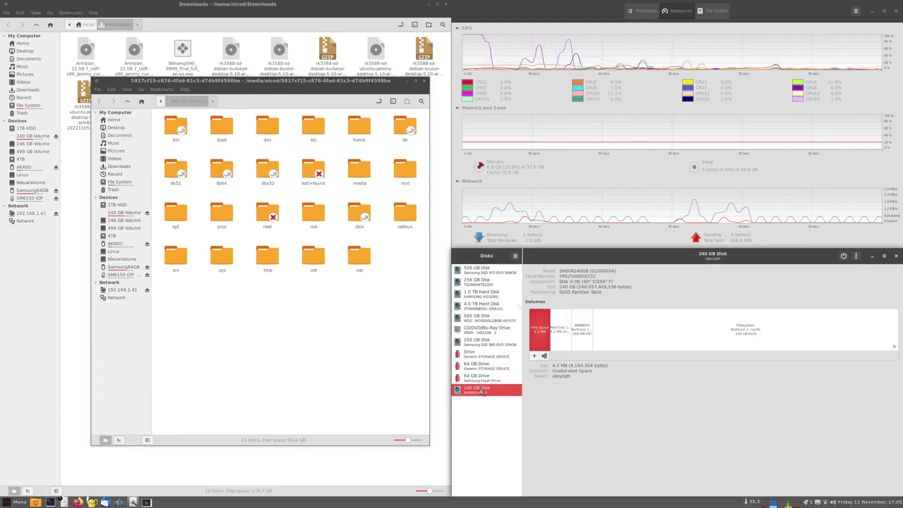
- Delete every partition on the 240 GB disk, then open the drive's options menu
click(743, 329)
click(894, 356)
click(740, 424)
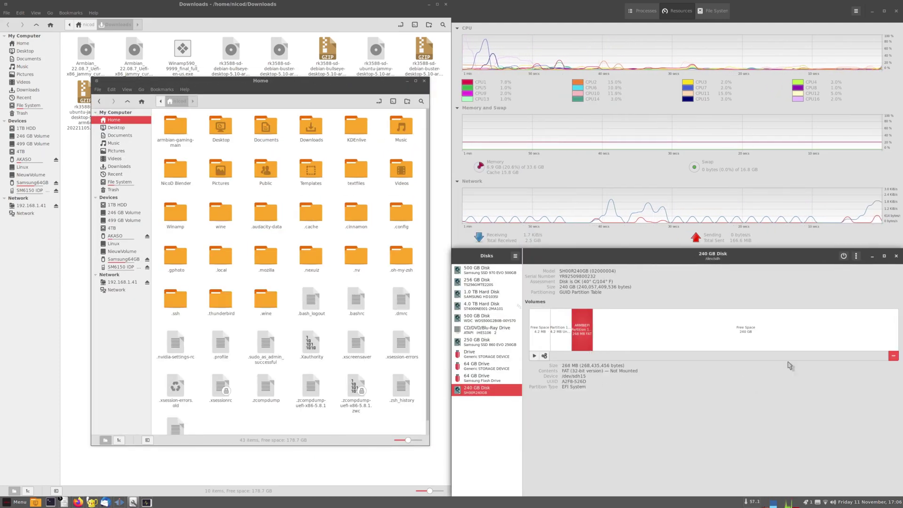
click(894, 357)
click(739, 424)
click(894, 356)
click(736, 423)
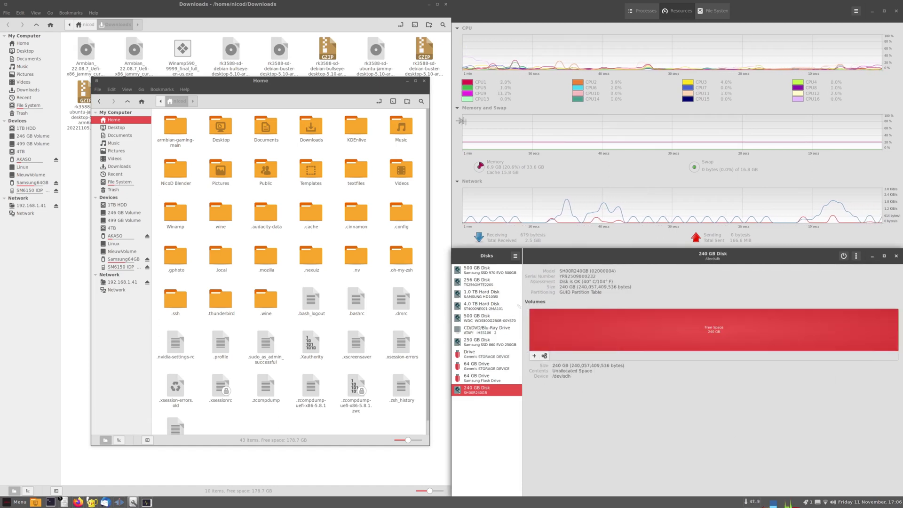
click(423, 81)
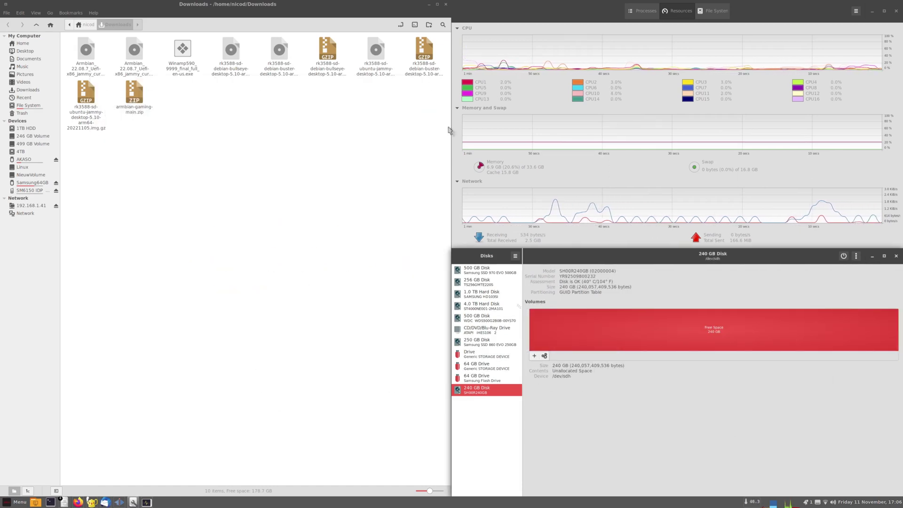
click(856, 258)
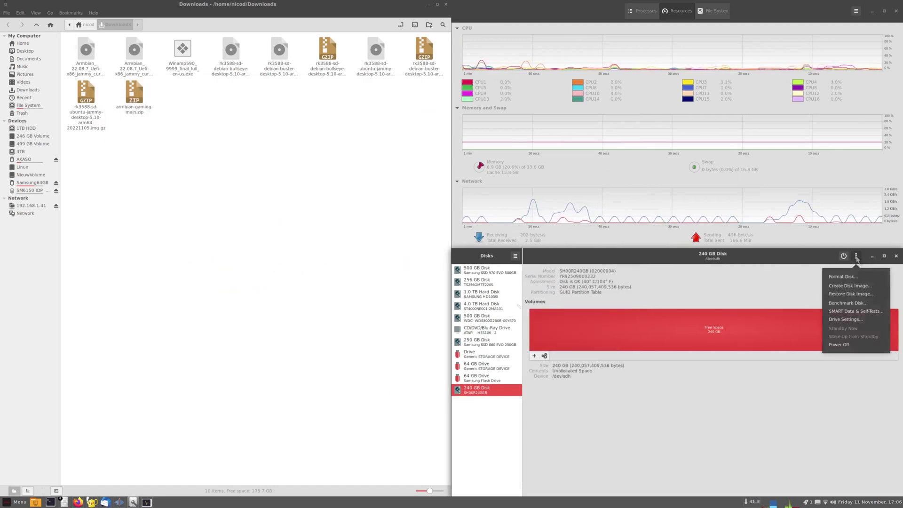
- Restore the extracted Armbian .img onto the 240 GB disk, confirming and authenticating
click(848, 295)
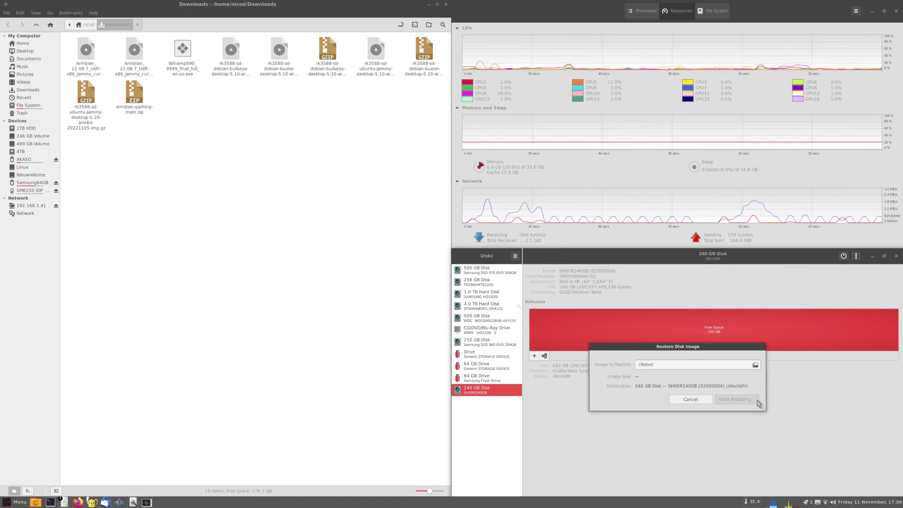
click(756, 365)
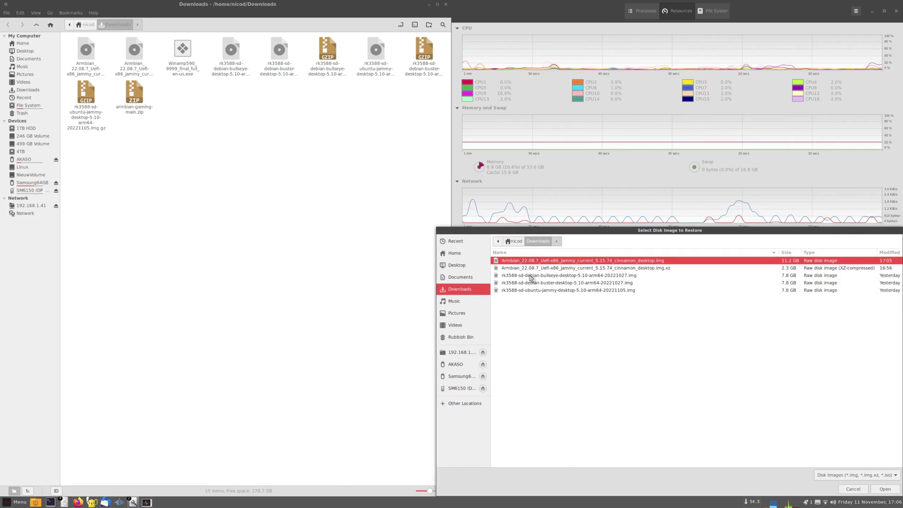
double_click(553, 262)
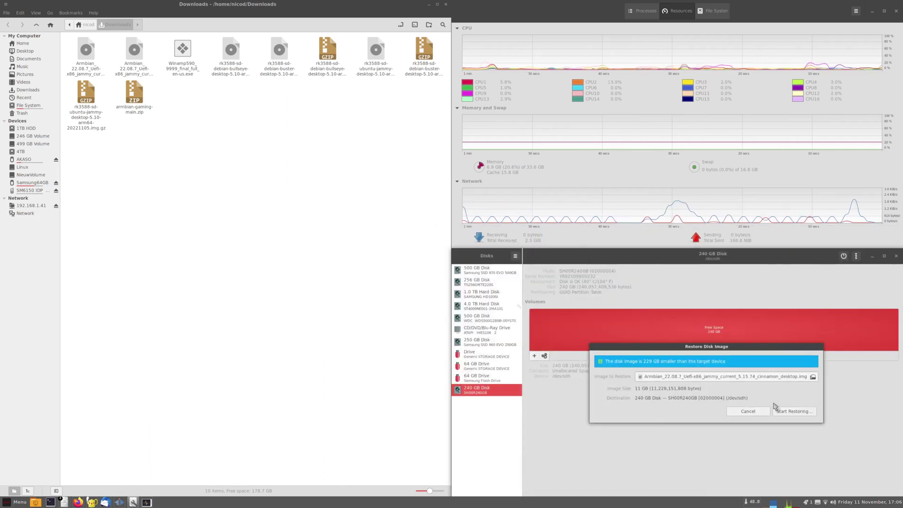
click(791, 412)
click(744, 441)
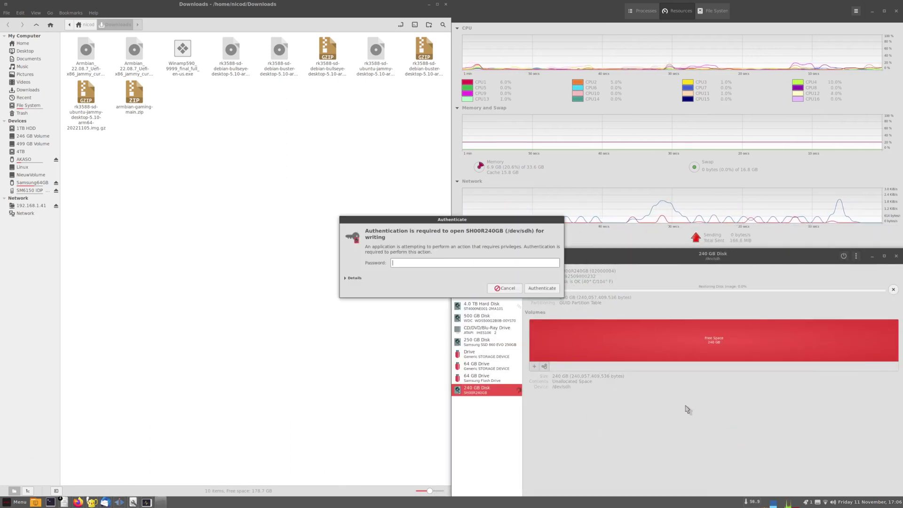
key(Return)
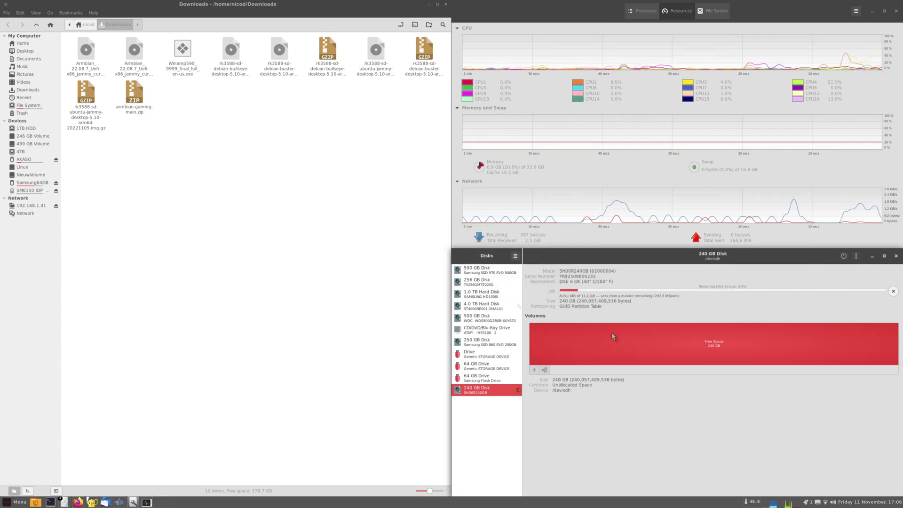
double_click(672, 256)
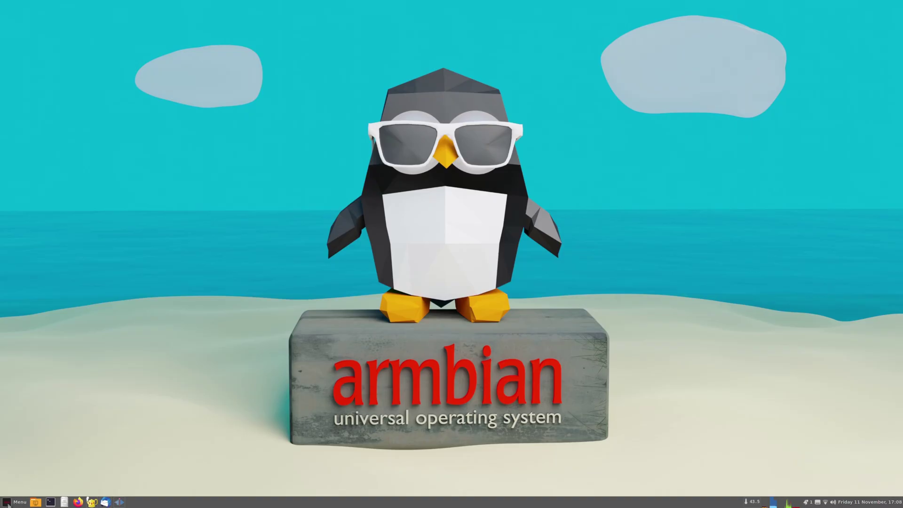
- Restart the computer from the Menu's power options
click(15, 502)
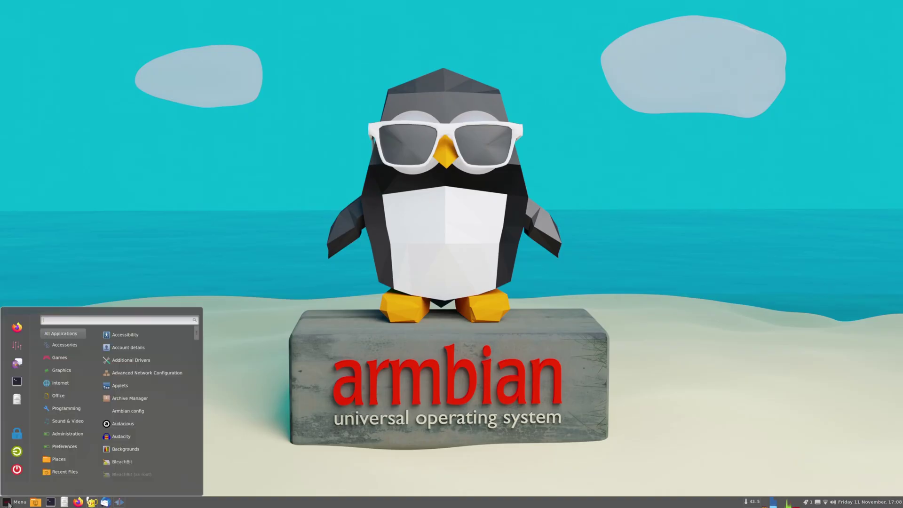
click(20, 478)
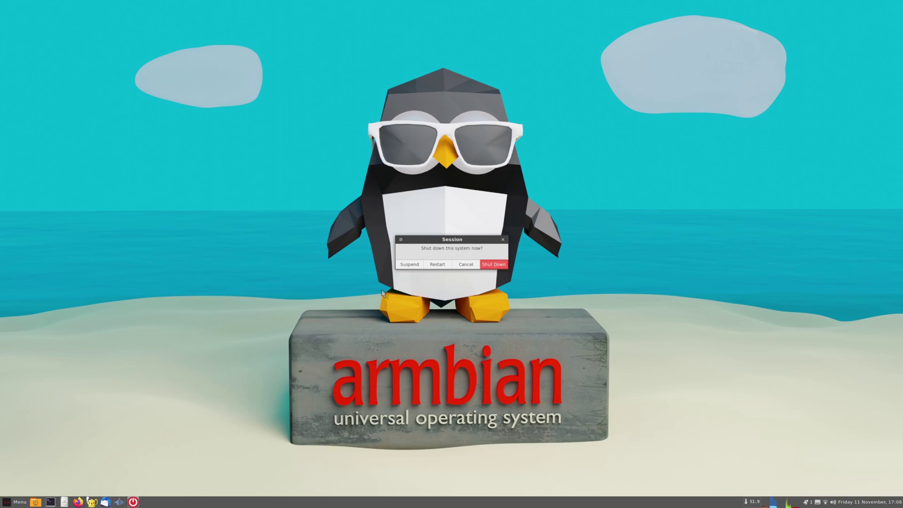
click(441, 266)
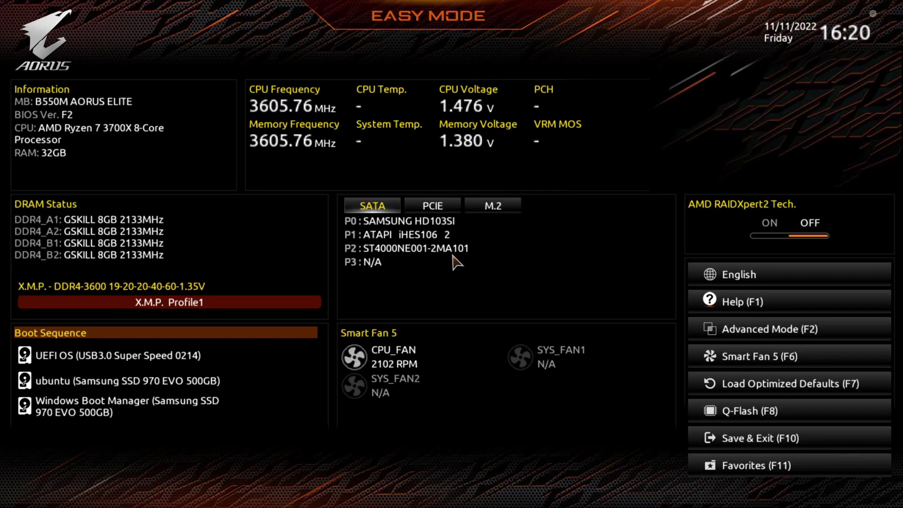
- Move through the BIOS Easy Mode panels and return focus to Boot Sequence
key(Right)
key(Right)
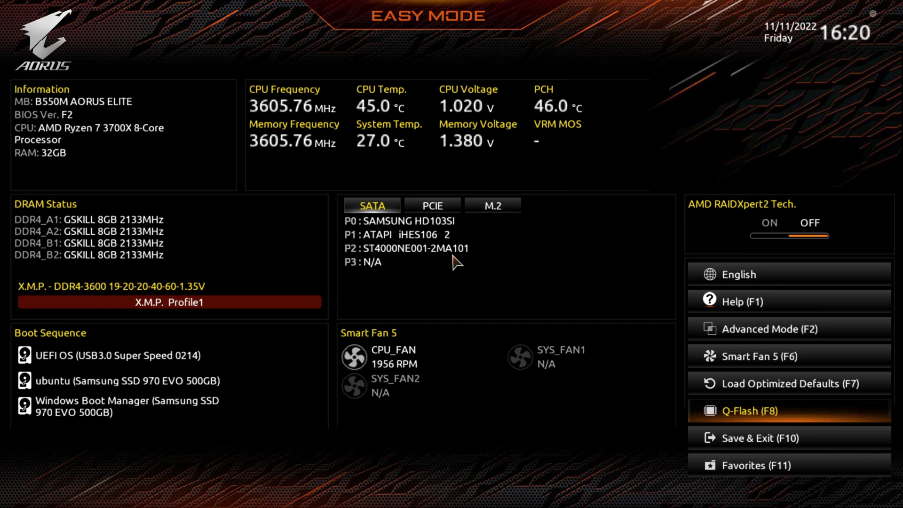
key(Left)
key(Left)
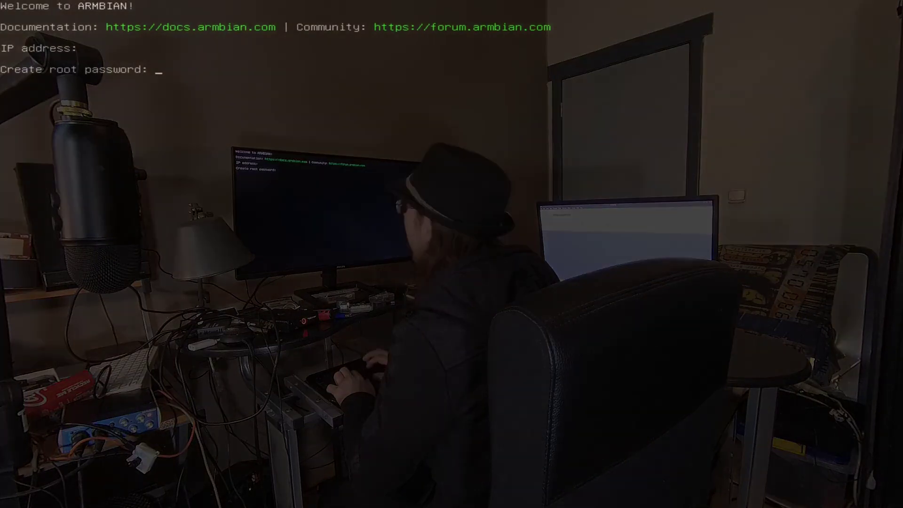
- Set and confirm the root password and choose bash (1) as the default shell
text(********)
key(Return)
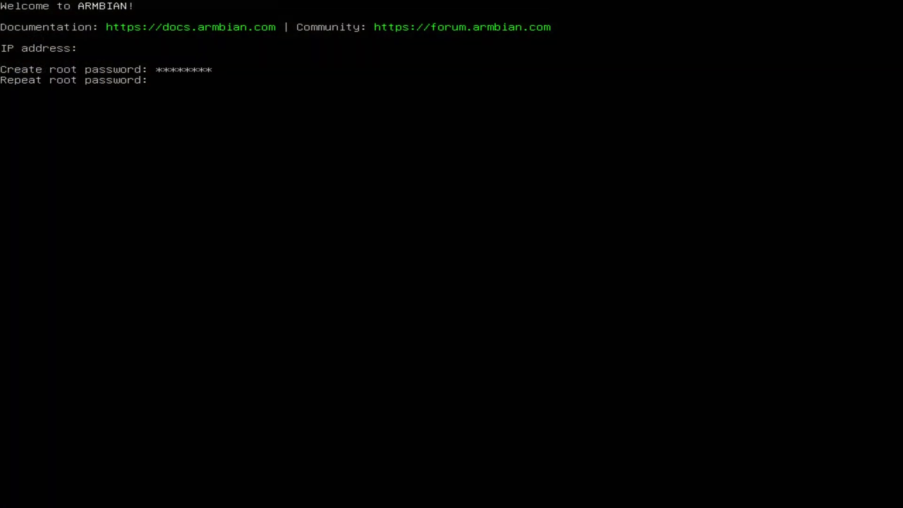
text(********)
key(Return)
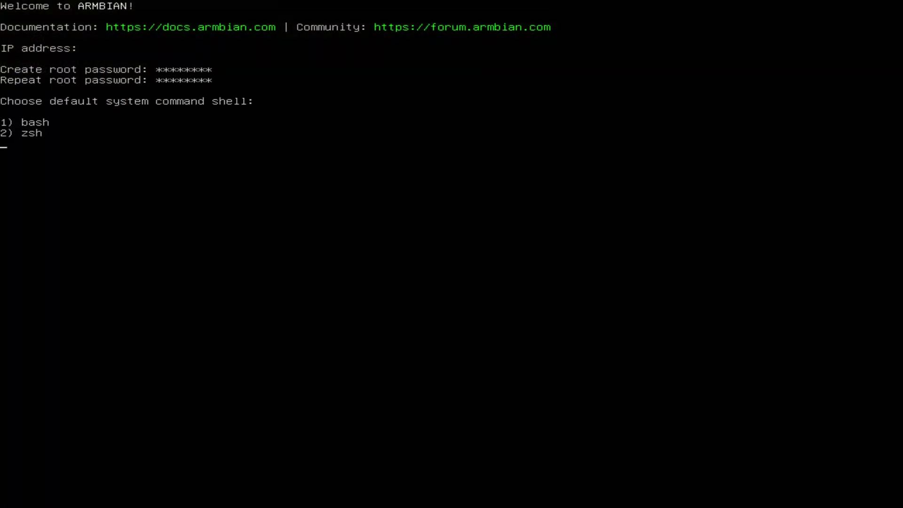
key(1)
- Create the sudo-enabled user account with its username, password and real name
key(End)
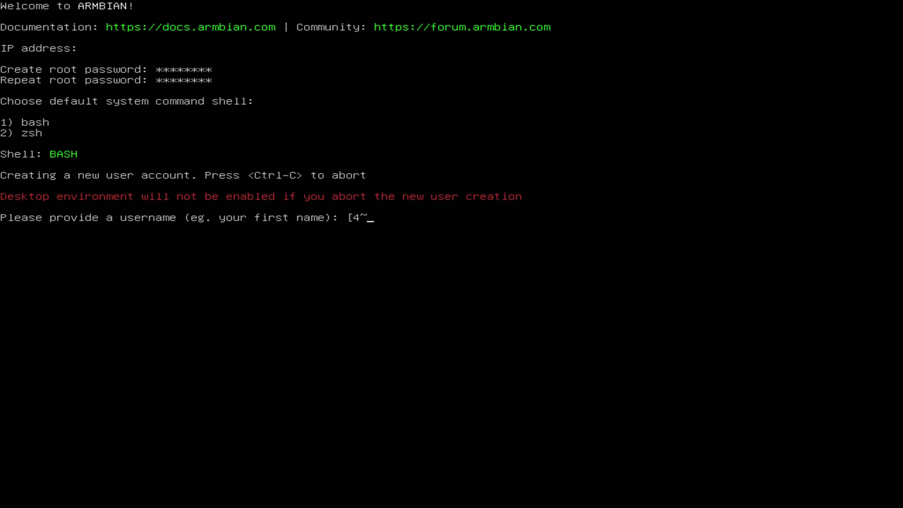
key(Return)
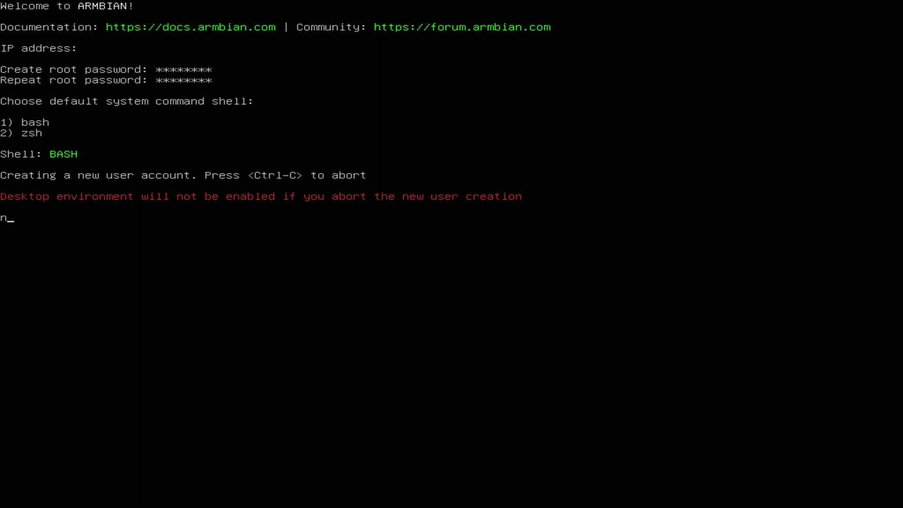
key(Return)
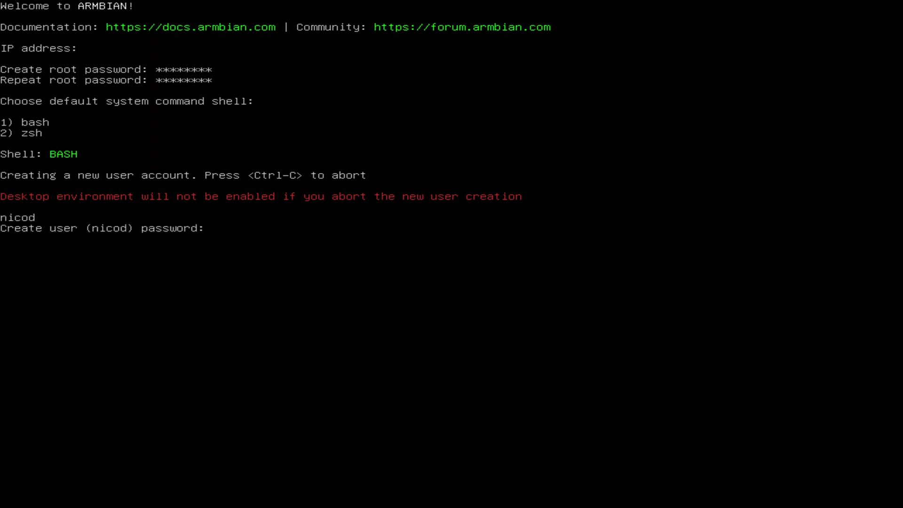
text(********)
key(Return)
text(***)
key(Return)
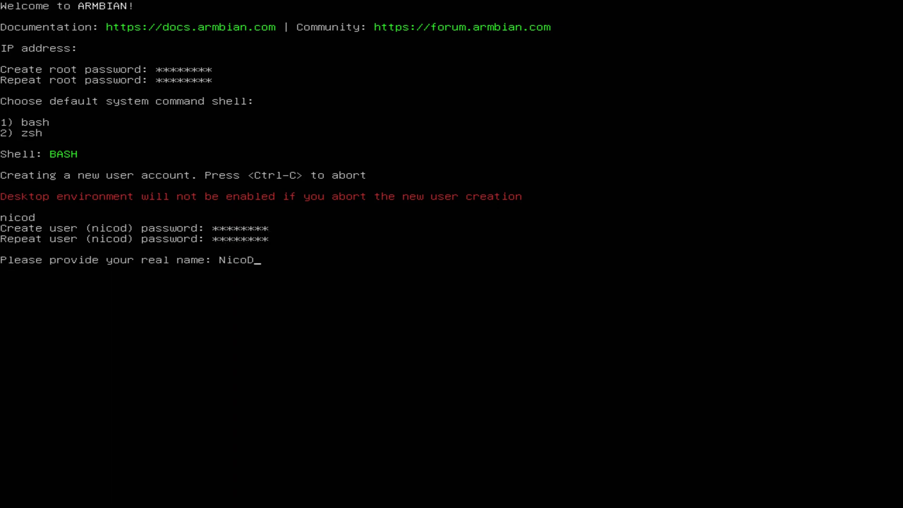
key(Return)
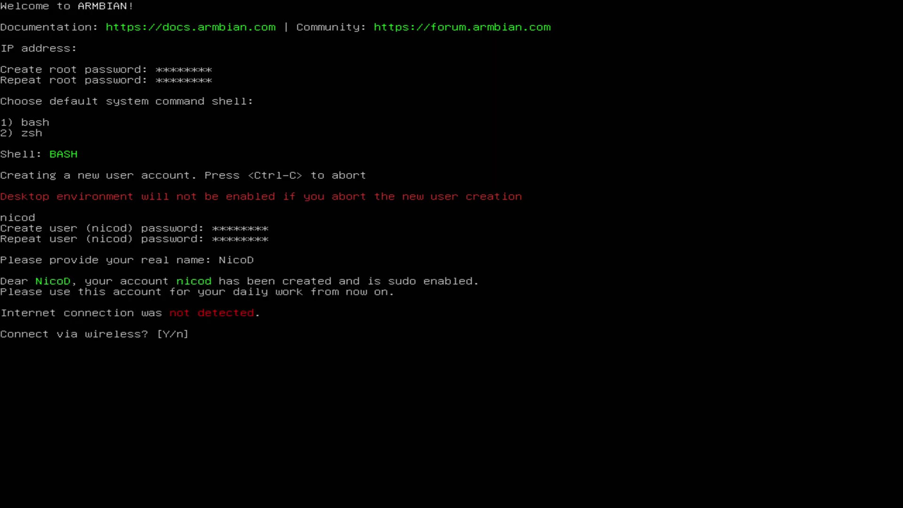
- Accept wireless setup and join the 5 GHz Wi-Fi network with its password
key(Return)
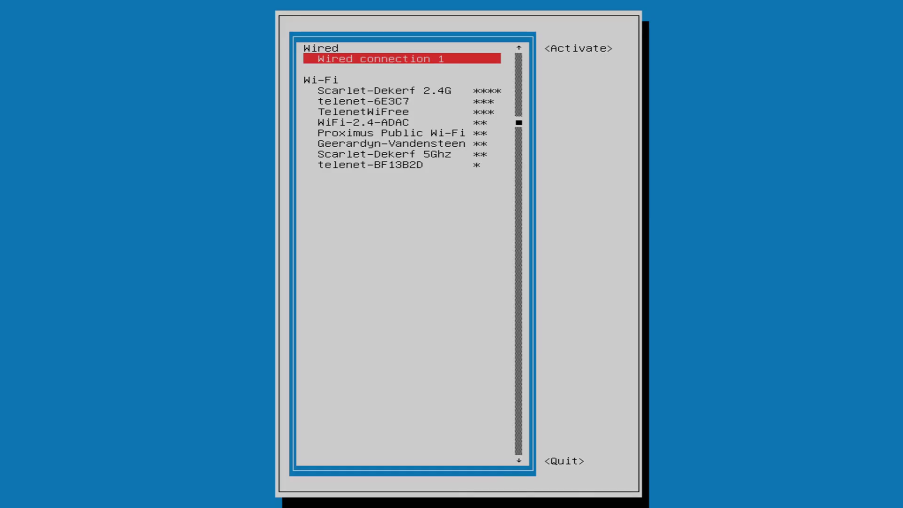
key(Down)
key(Down)
key(Down)
key(Down)
key(Down)
key(Down)
key(Down)
key(Return)
text(**********)
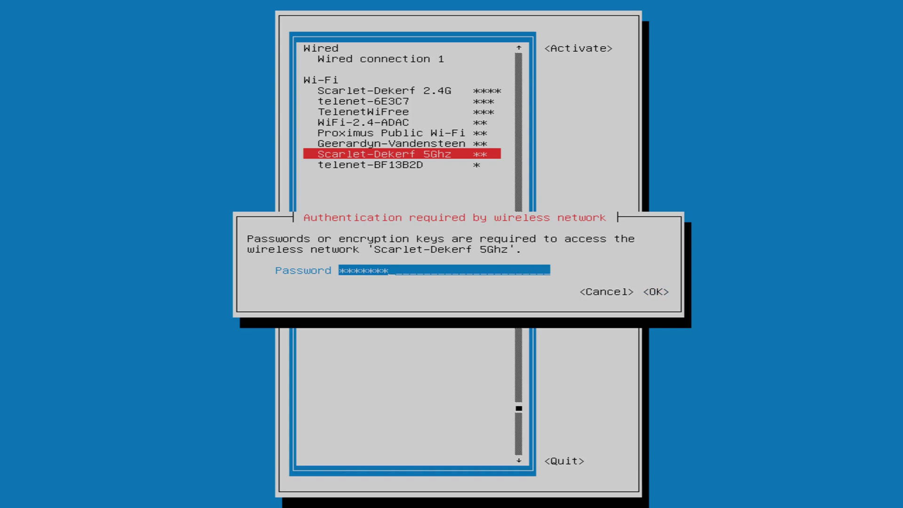
key(Return)
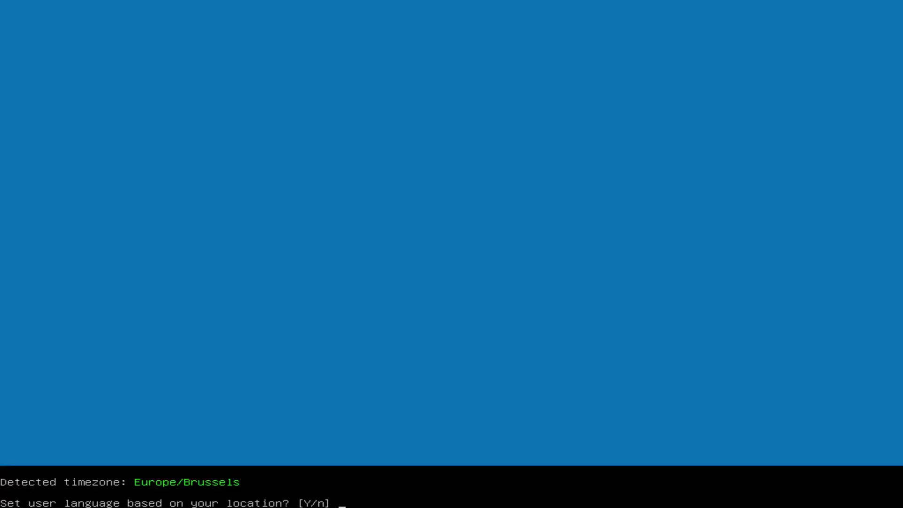
- Choose locale 47 (en_GB.UTF-8), then Europe and Belgium for the Europe/Brussels time zone
key(Return)
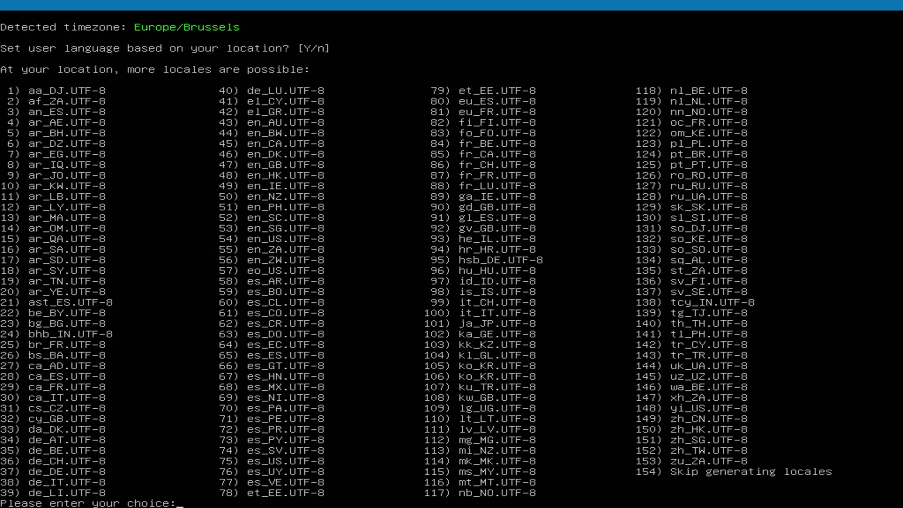
key(Return)
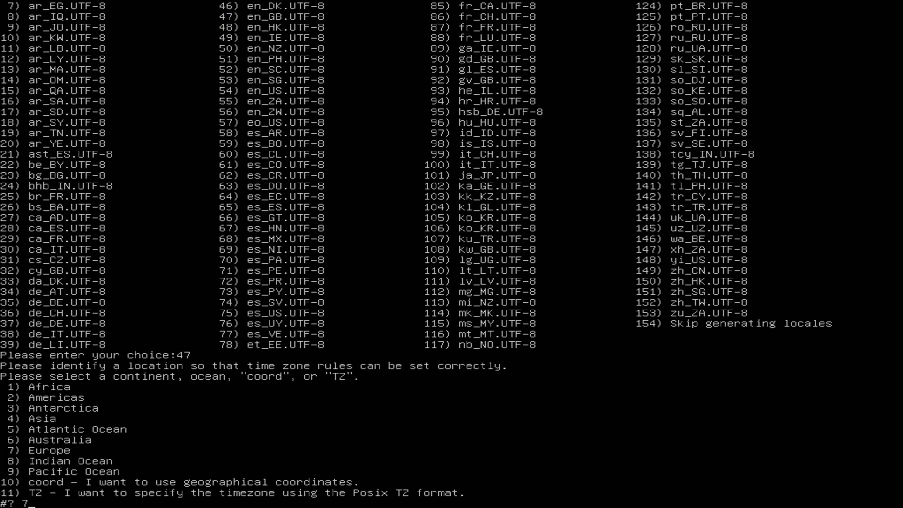
key(Return)
key(Return)
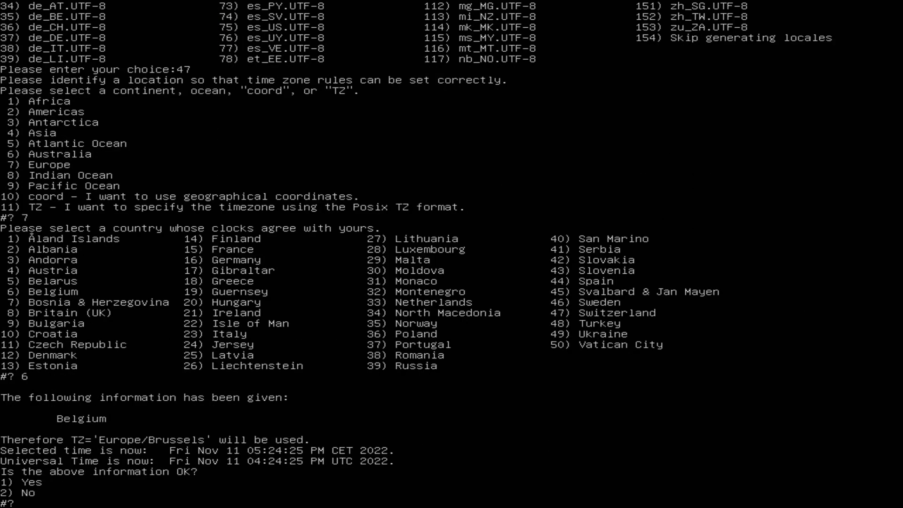
key(Return)
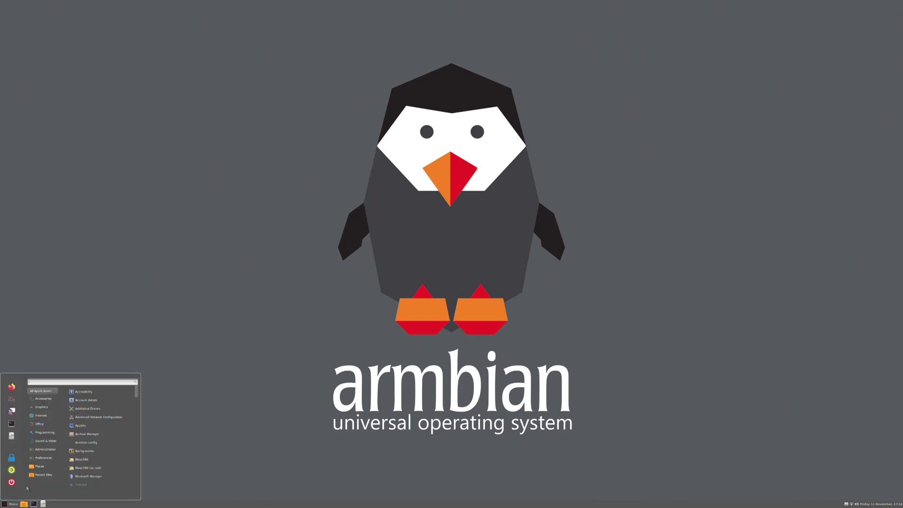
- Set the user interface scale to Double (Hi-DPI), apply it and keep the configuration
mouse_move(45, 453)
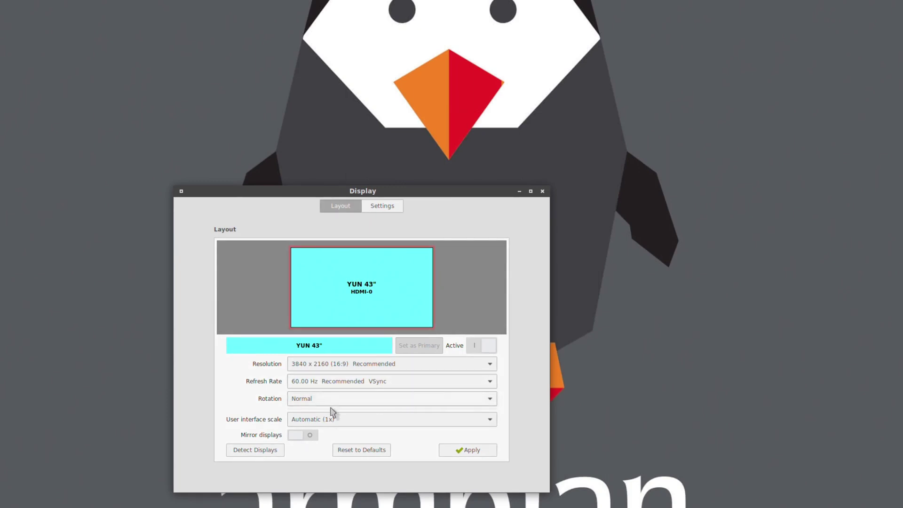
click(355, 422)
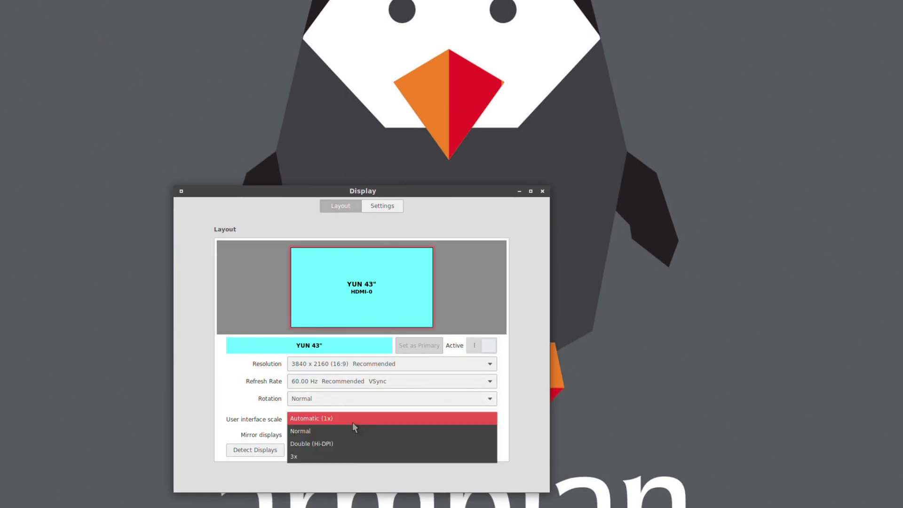
click(343, 444)
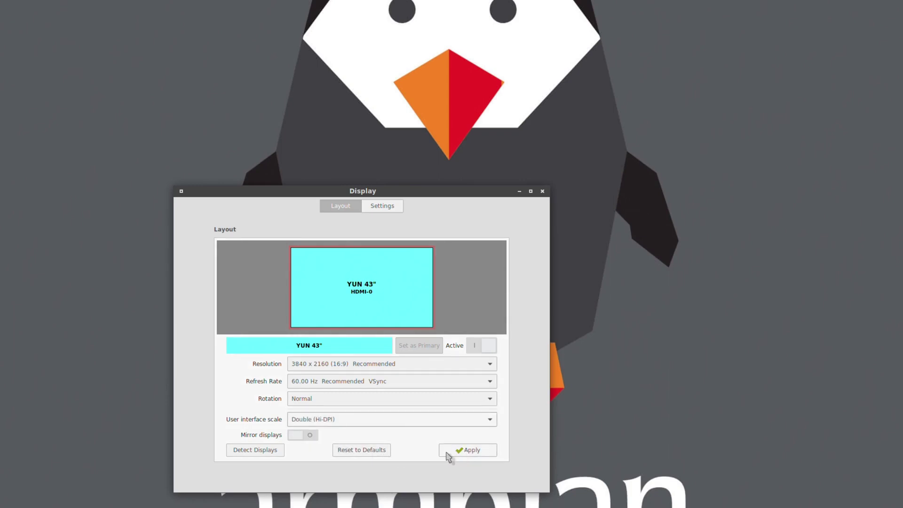
click(460, 452)
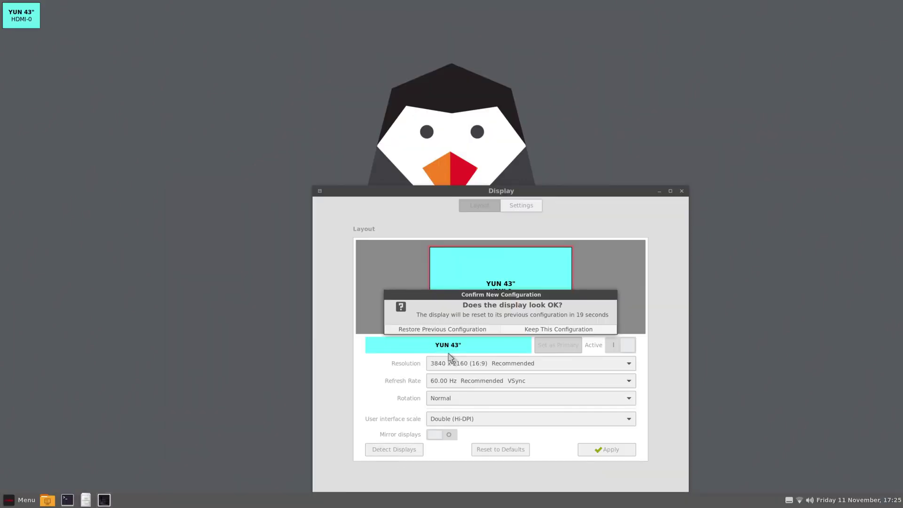
click(567, 331)
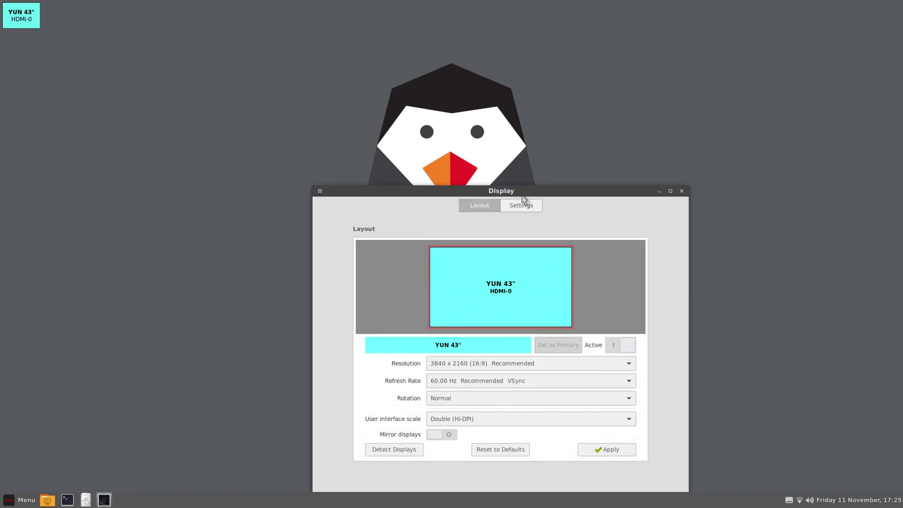
drag(527, 195, 640, 85)
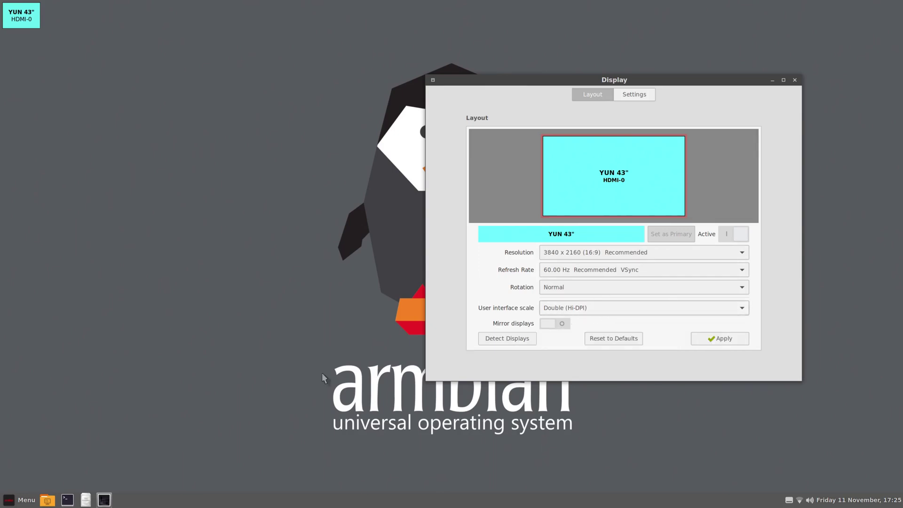
- Launch NVIDIA X Server Settings by searching 'nvi' in the Menu
click(18, 502)
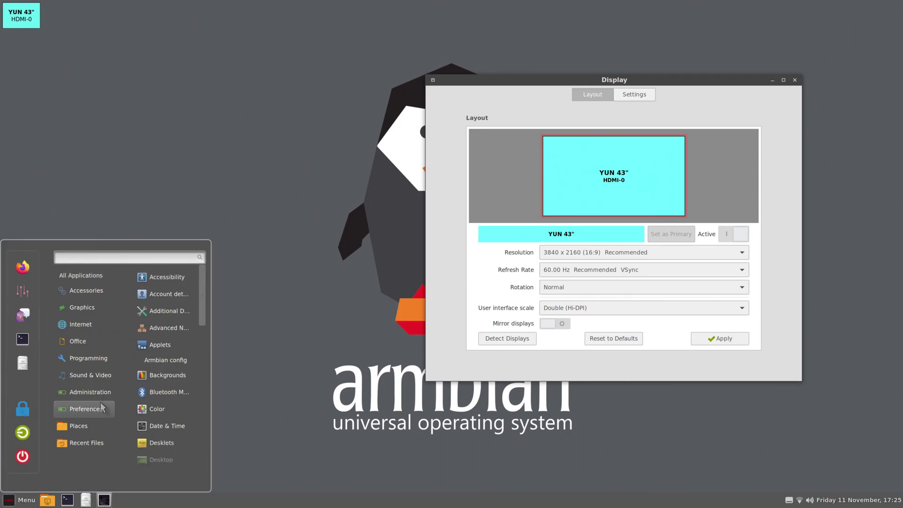
scroll(186, 385, down, 6)
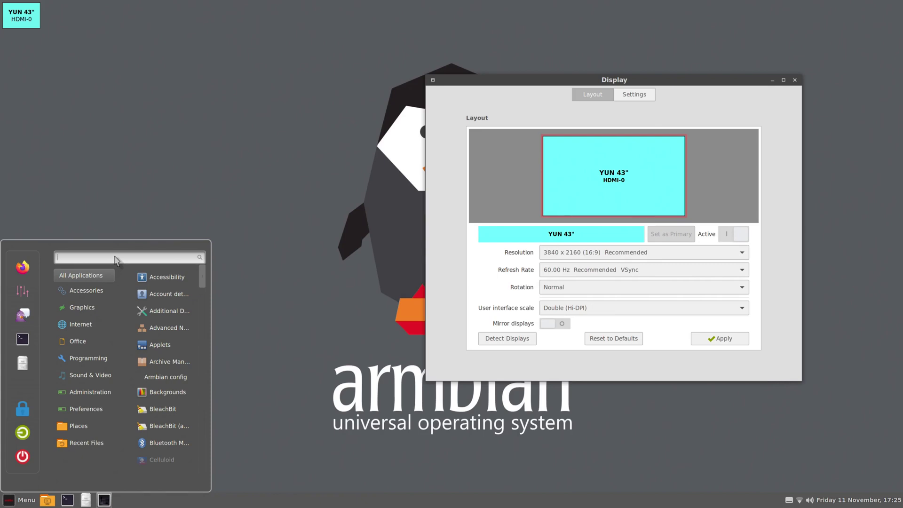
text(nvi)
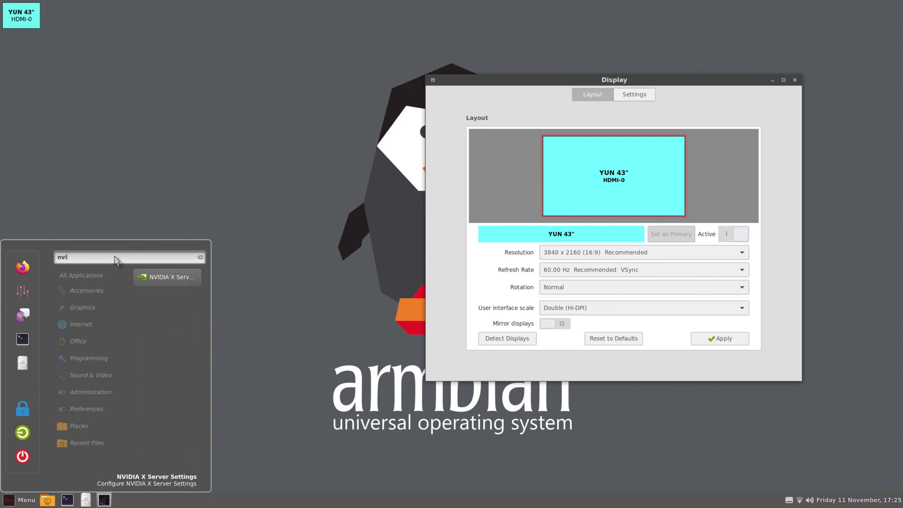
click(172, 279)
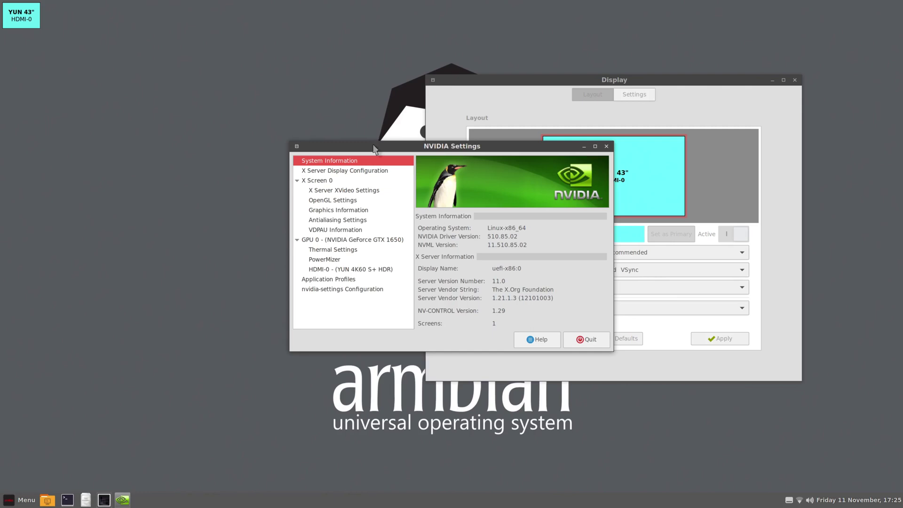
- Set the resolution to 2560x1440 (scaled) on the X Server Display Configuration page
drag(375, 149, 174, 209)
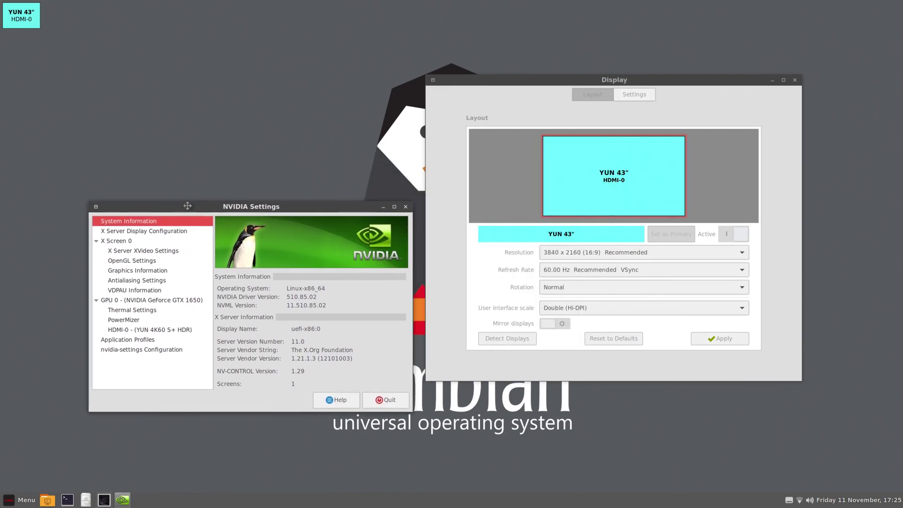
click(159, 232)
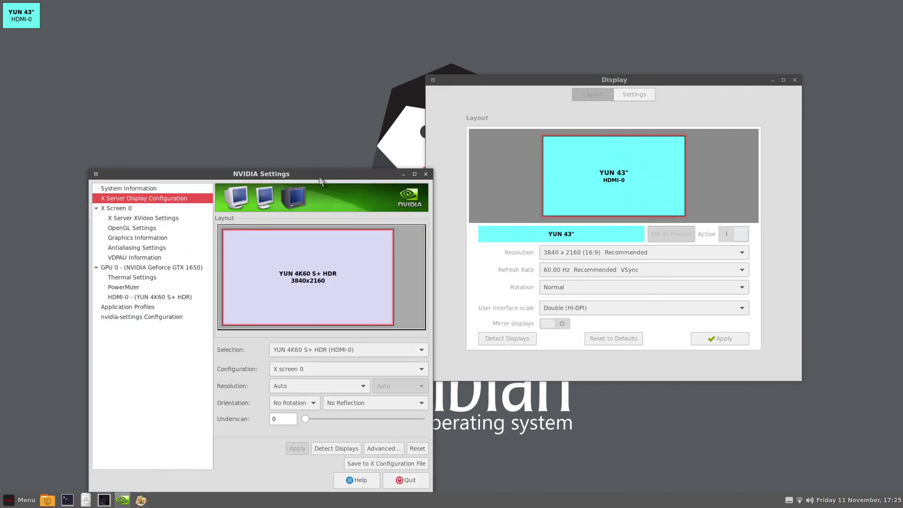
drag(320, 181, 313, 129)
click(338, 334)
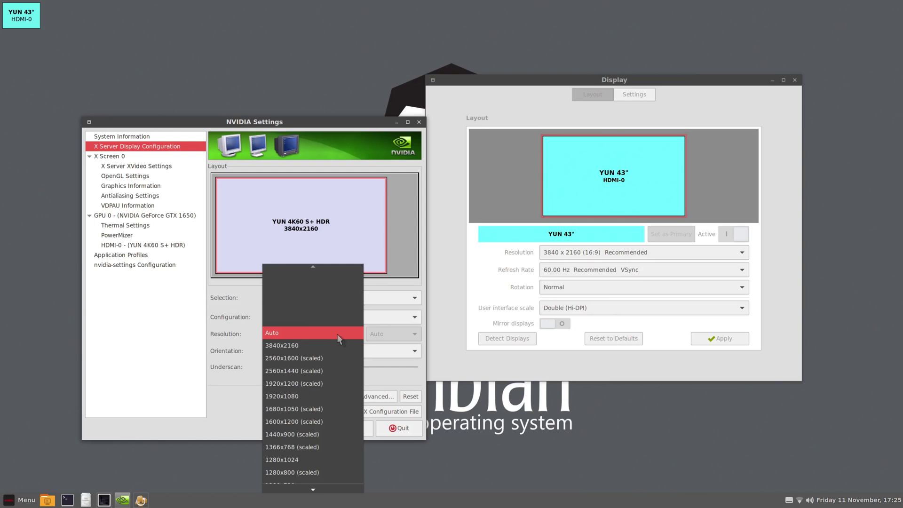
click(330, 372)
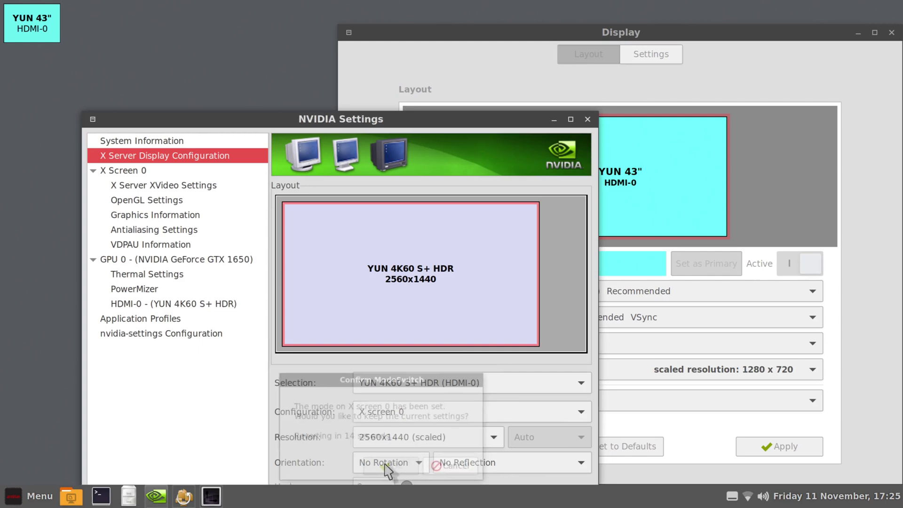
drag(432, 120, 322, 35)
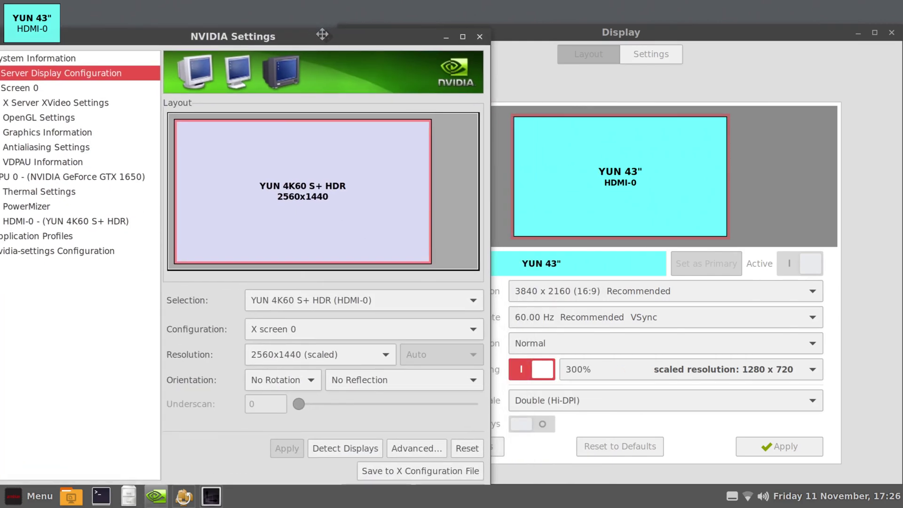
- Set fractional scaling to 150% in Display settings, apply it and keep the configuration
click(894, 313)
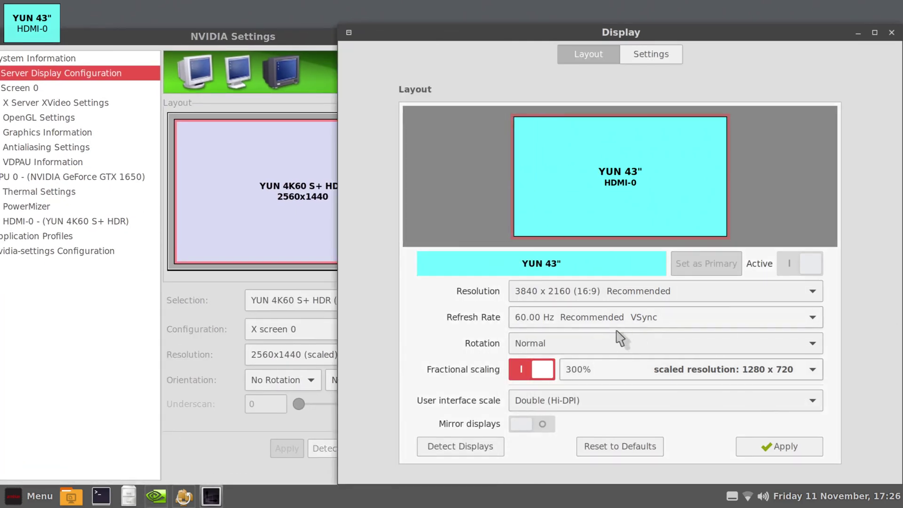
click(700, 364)
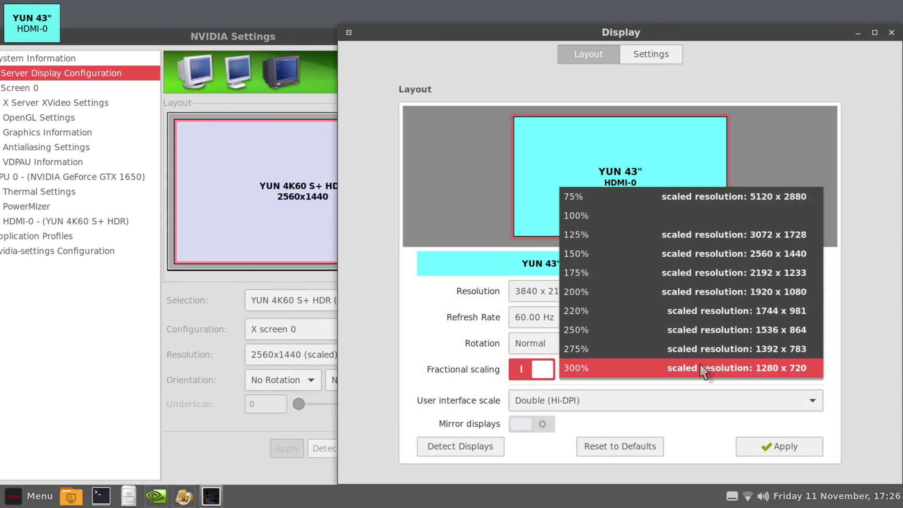
click(713, 262)
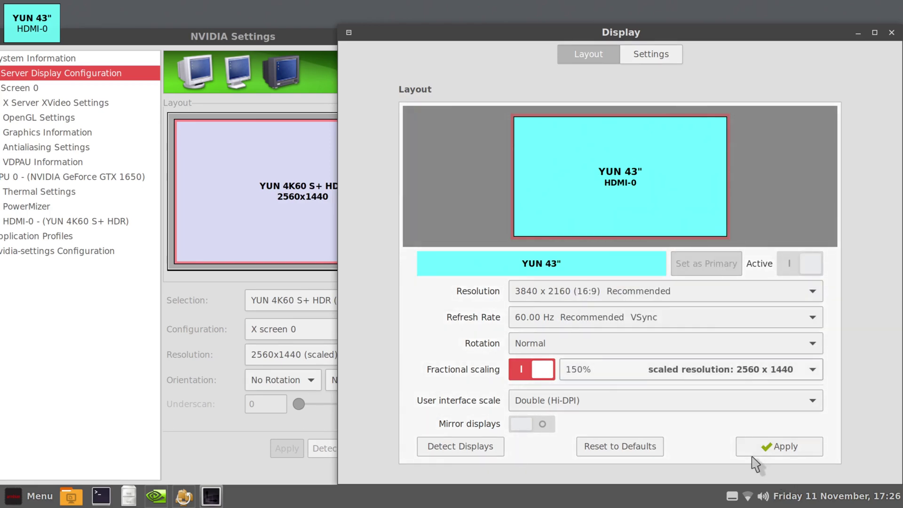
click(767, 447)
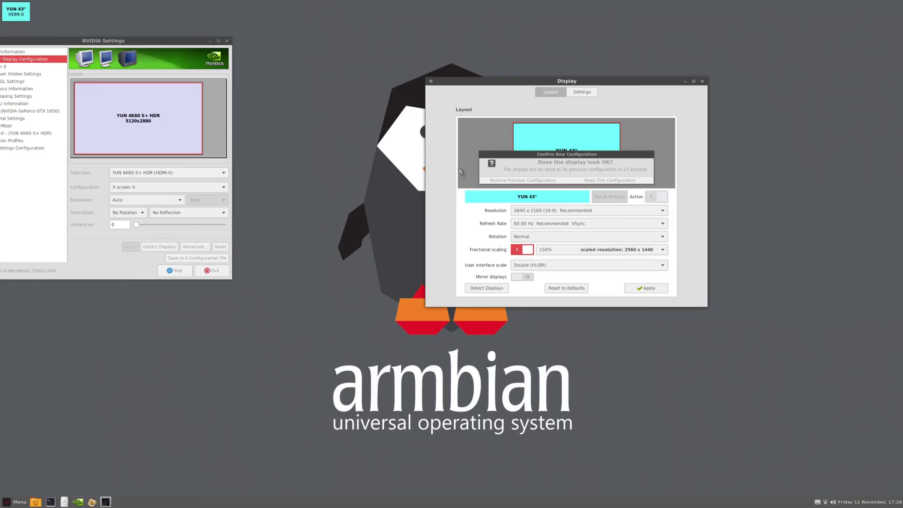
click(591, 182)
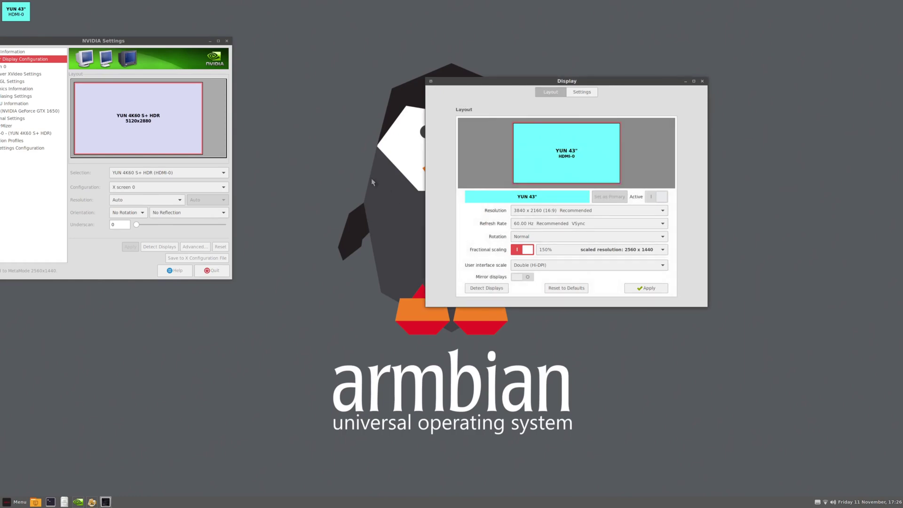
- Close NVIDIA Settings and launch a terminal from the taskbar
drag(144, 44, 265, 108)
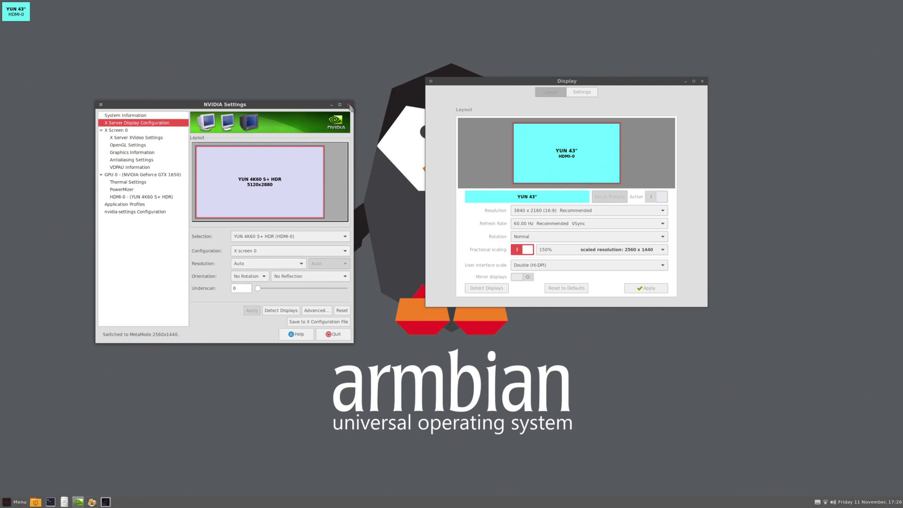
click(348, 104)
click(51, 502)
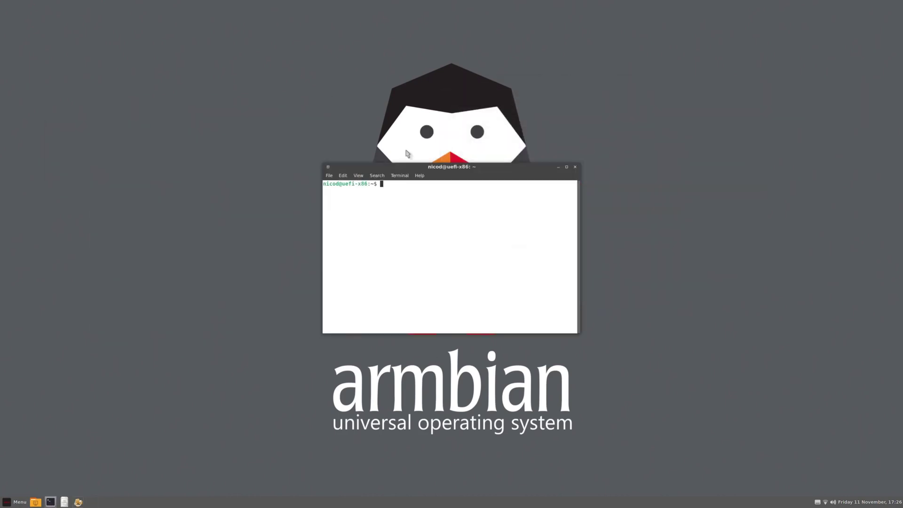
- Enlarge the terminal text with View > Zoom In twice
click(359, 176)
click(393, 216)
click(360, 178)
click(392, 216)
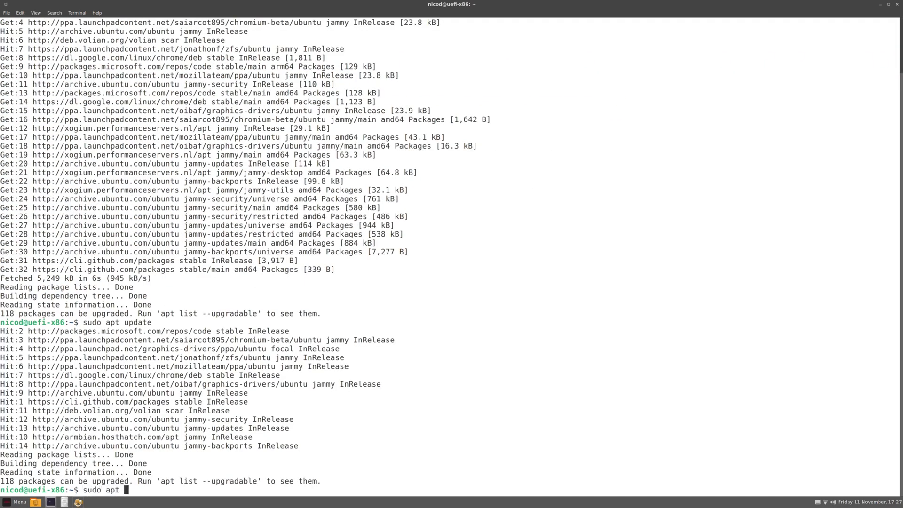
- Run sudo apt upgrade and answer y to install the 118 package upgrades
key(Return)
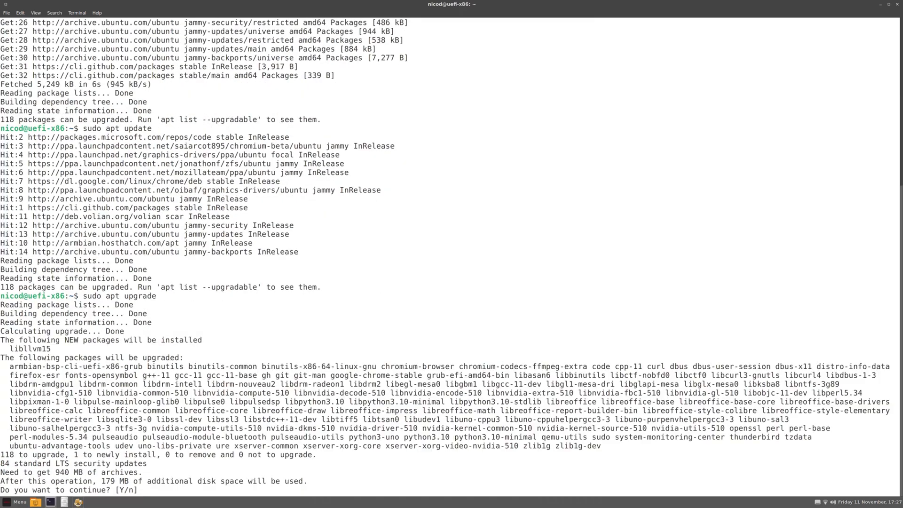
text(y)
key(Return)
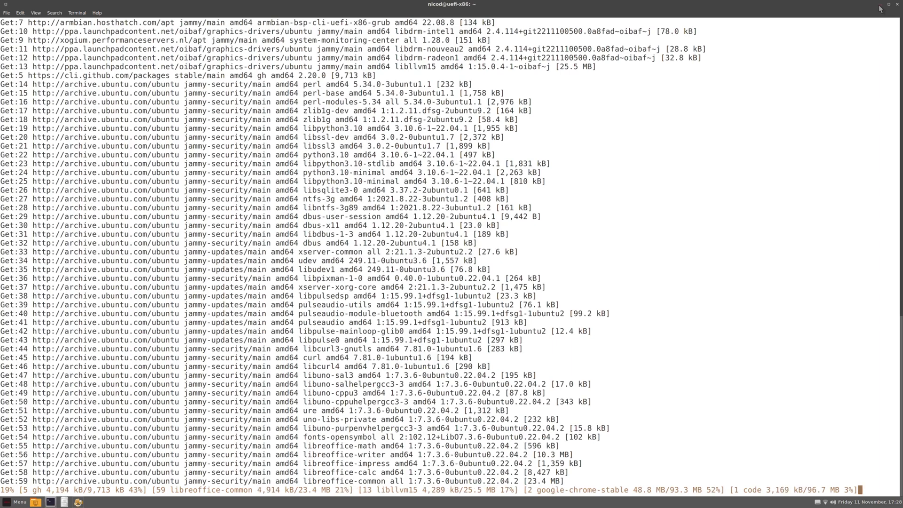
- Tile the terminal on the right half and move the file manager to the left
double_click(751, 1)
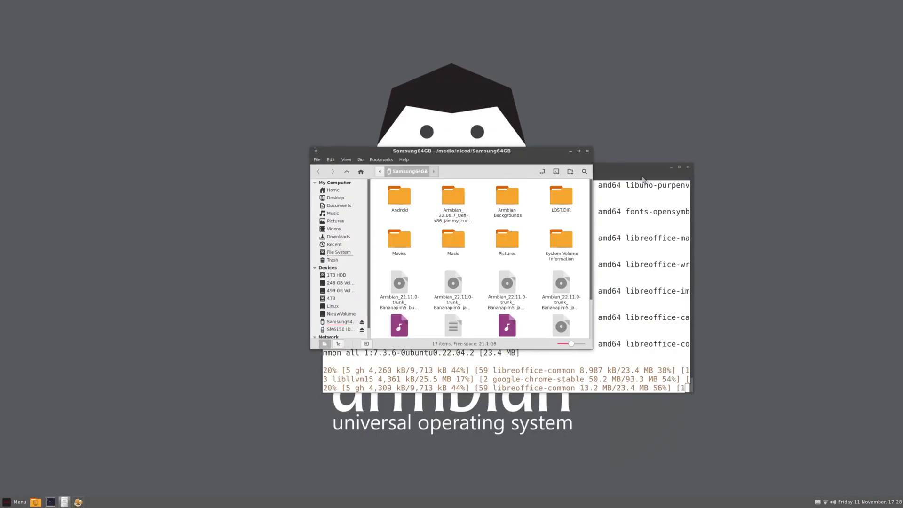
drag(643, 179, 901, 235)
drag(452, 151, 194, 190)
- Copy the Armbian Backgrounds folder from Samsung64GB and paste it into Home > Pictures
click(252, 241)
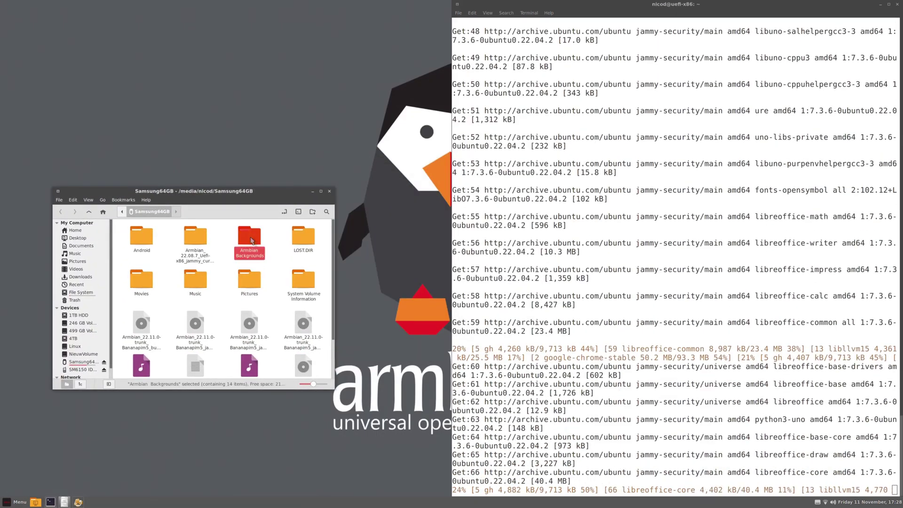
right_click(252, 241)
click(285, 286)
click(75, 230)
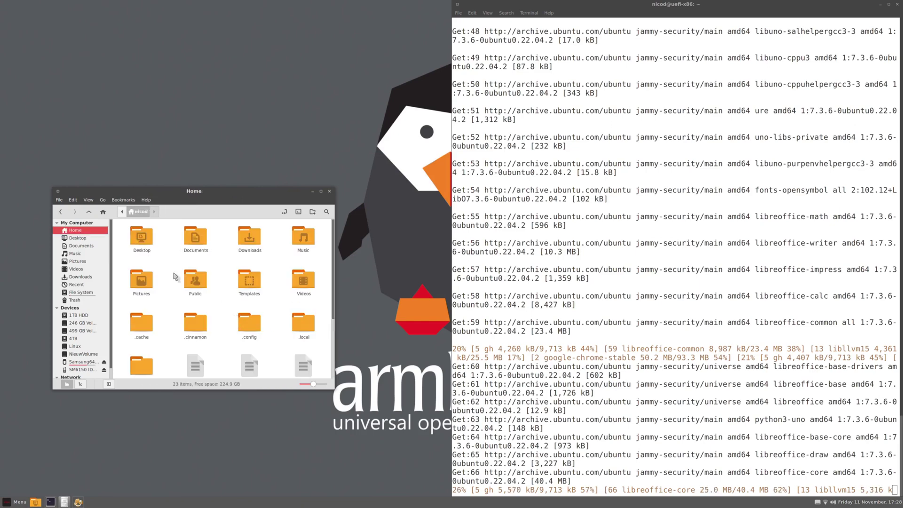
double_click(141, 280)
right_click(218, 273)
click(232, 337)
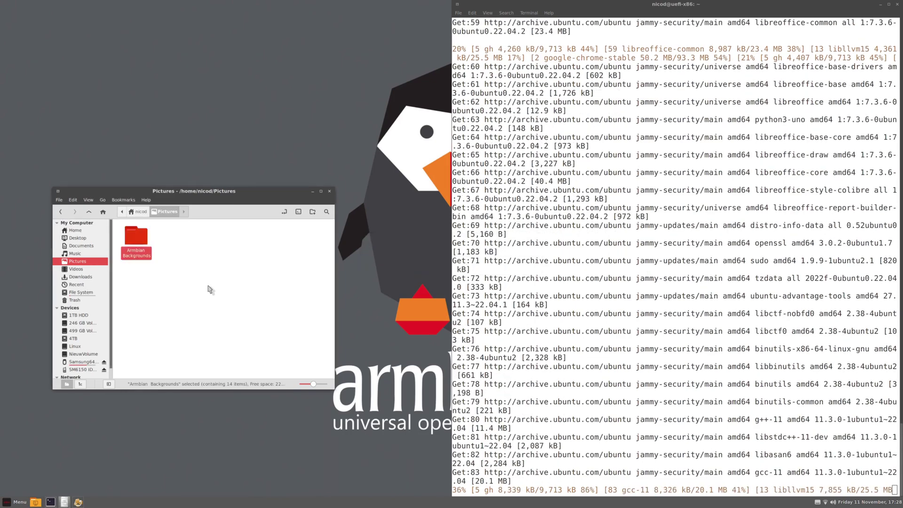
- Add Pictures/Armbian Backgrounds as a wallpaper folder in the desktop Backgrounds settings
right_click(210, 120)
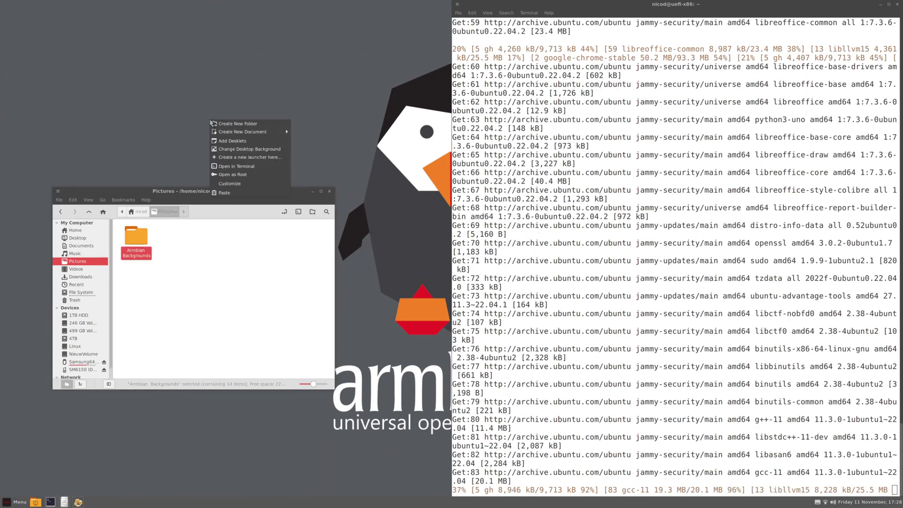
click(245, 149)
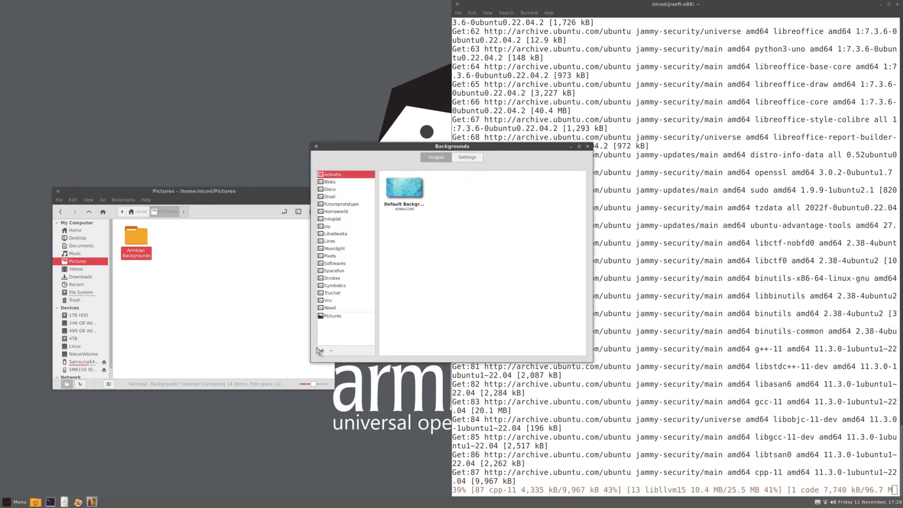
click(335, 317)
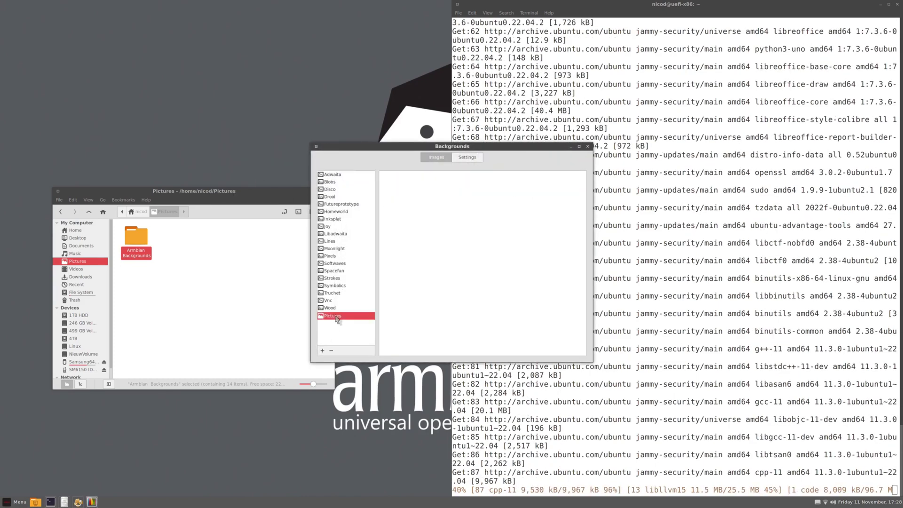
click(323, 351)
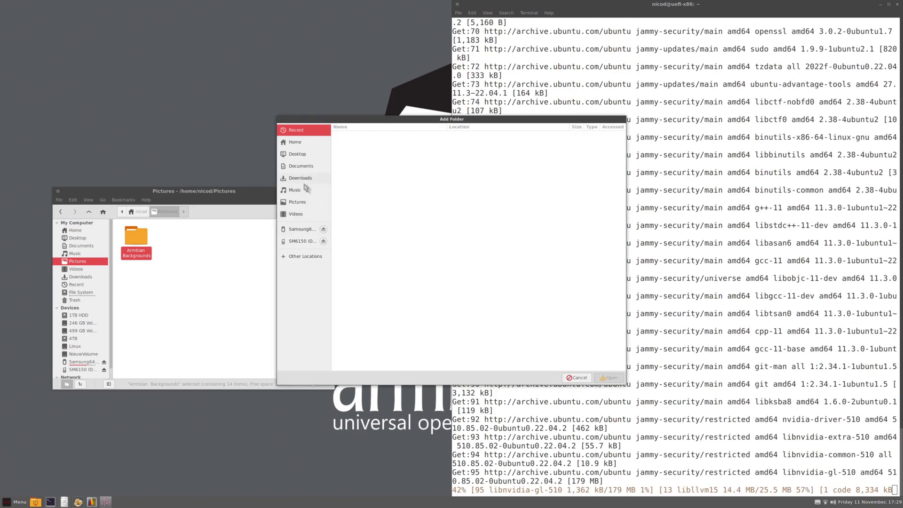
click(304, 142)
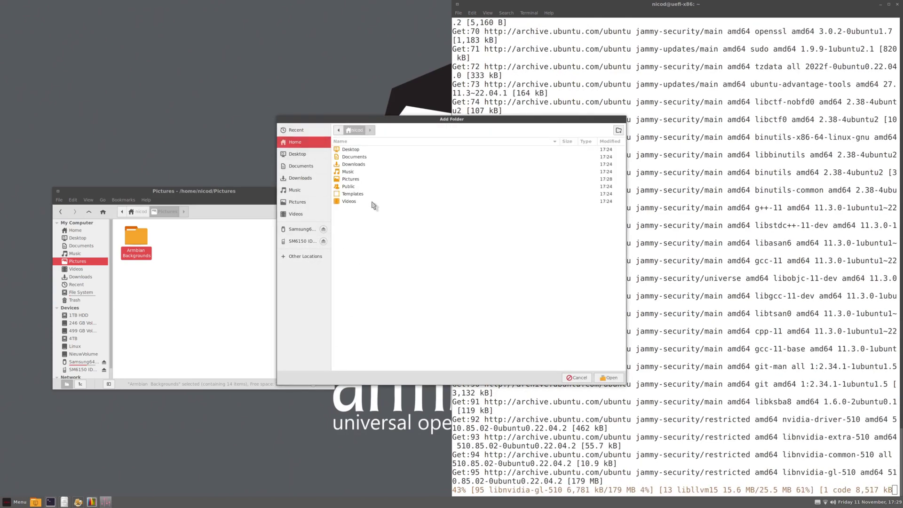
double_click(356, 179)
double_click(367, 150)
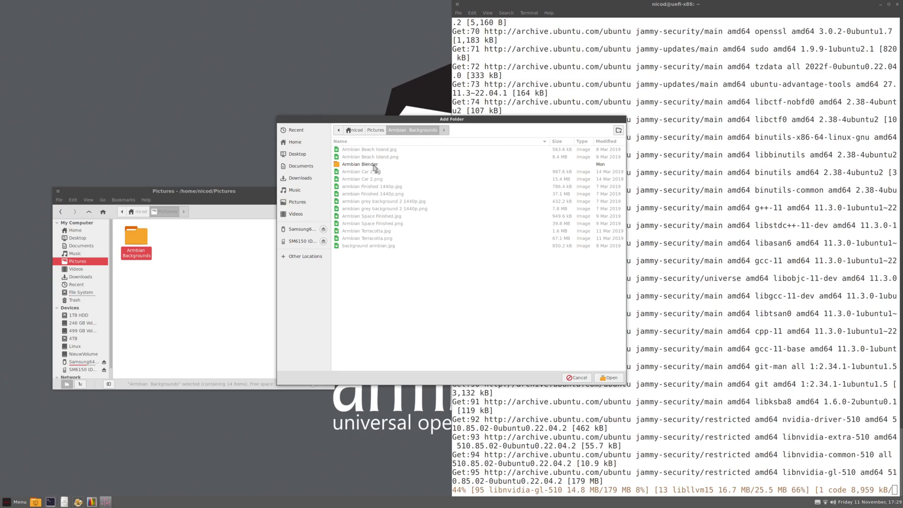
click(609, 378)
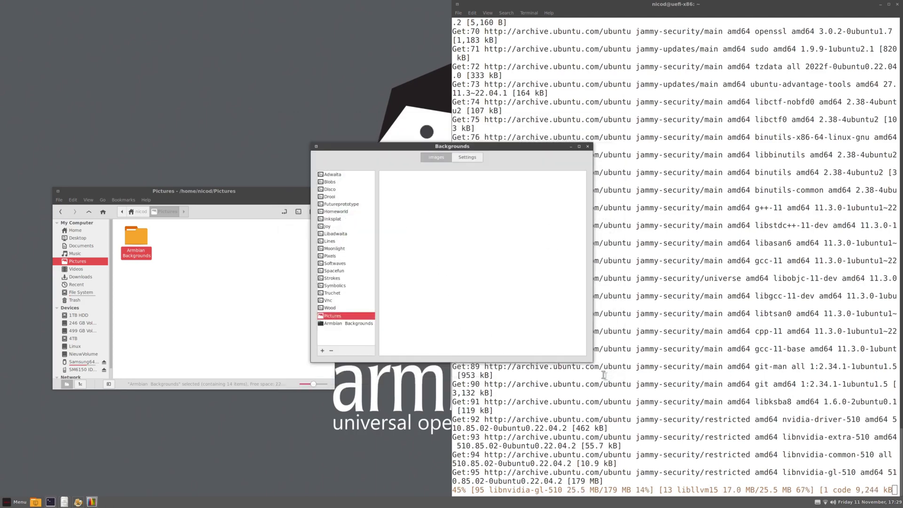
- Set the second Armbian beach image as the desktop wallpaper
click(357, 324)
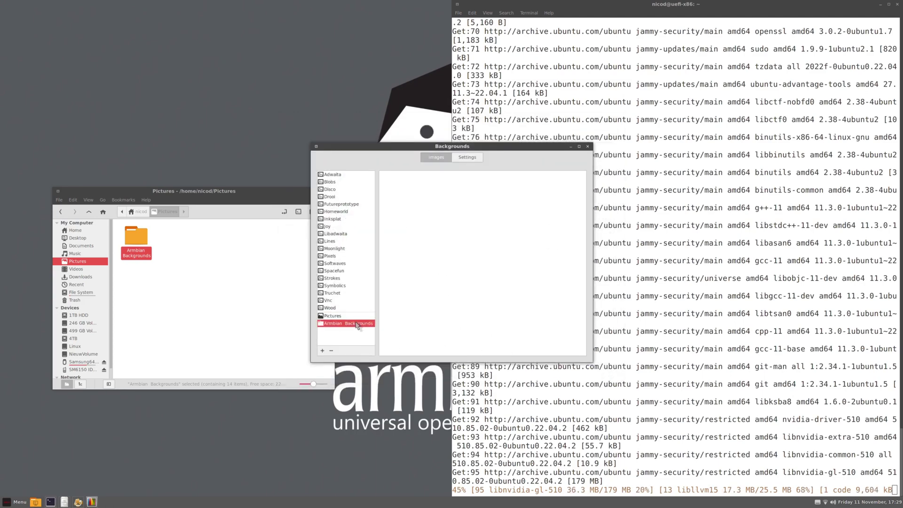
drag(521, 149, 359, 151)
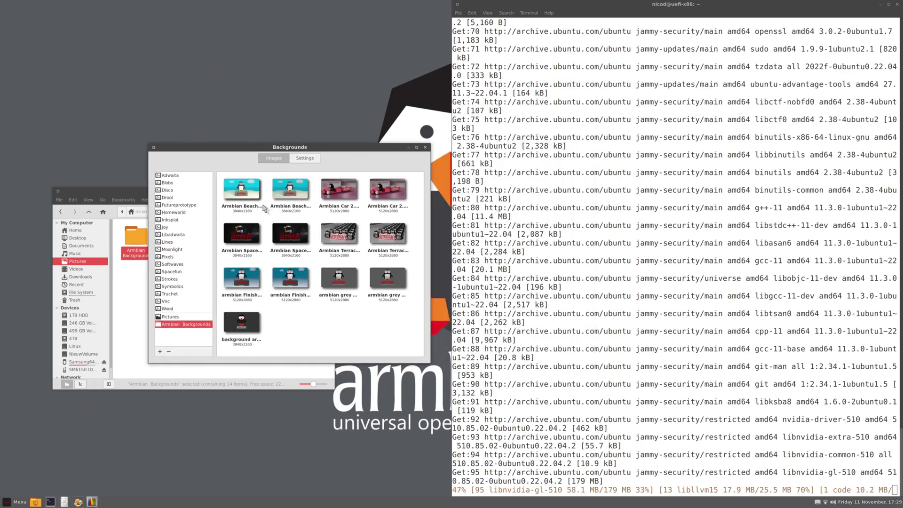
click(278, 199)
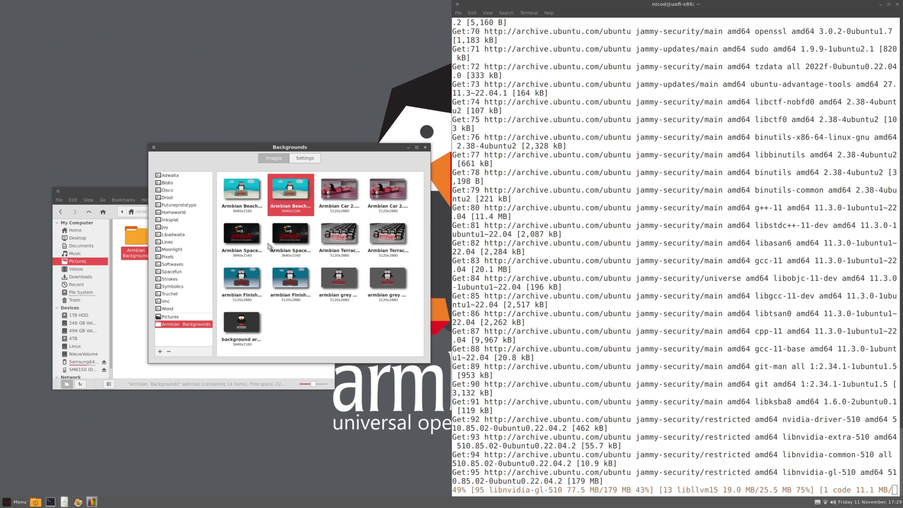
- Enable the background slideshow with a shorter delay and random order
click(305, 158)
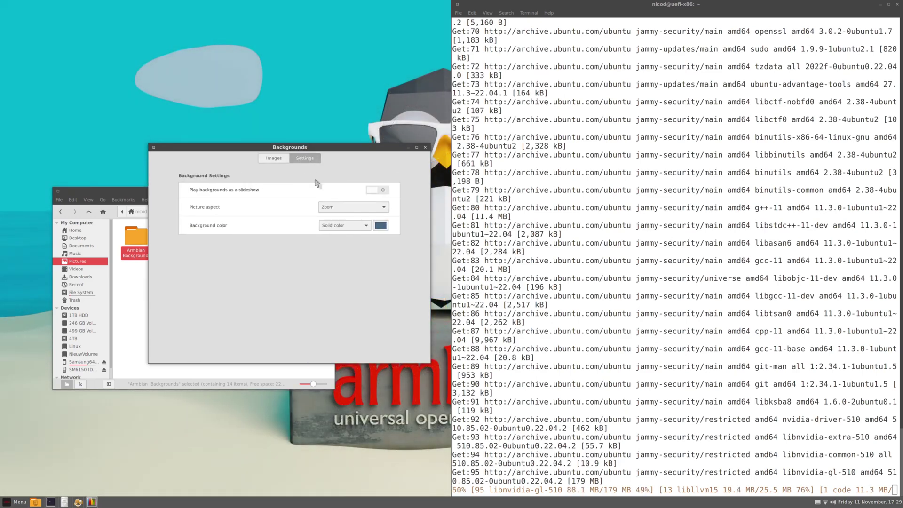
click(385, 190)
click(374, 207)
click(374, 207)
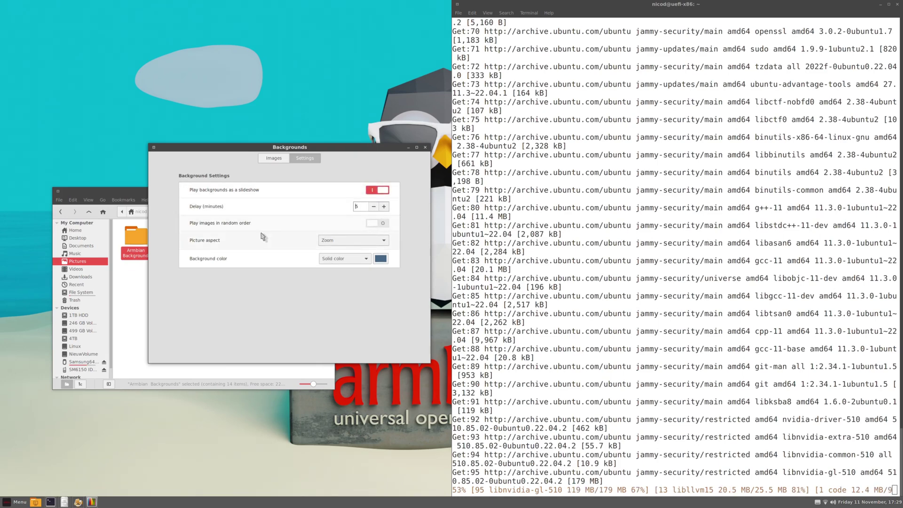
click(367, 225)
click(348, 244)
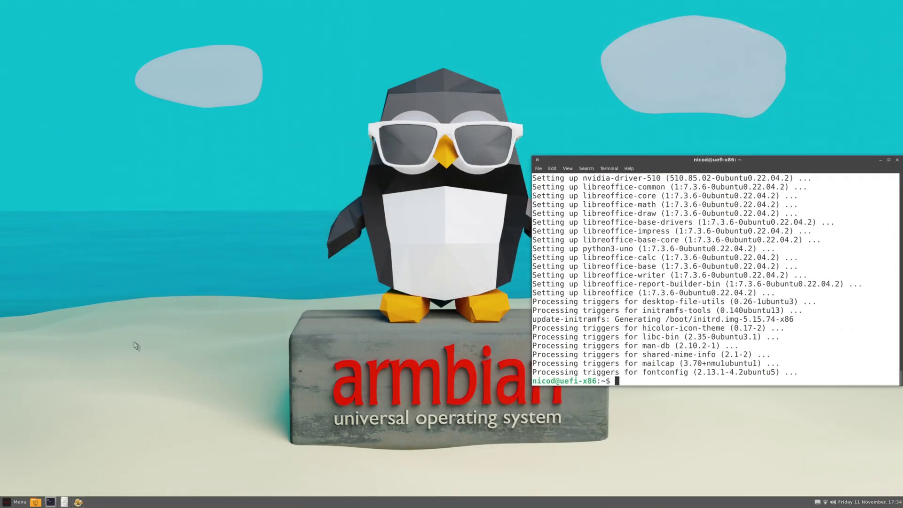
- Browse the Menu's Accessories, Graphics, Internet, Office and Programming categories, ending on Programming's apps
click(7, 504)
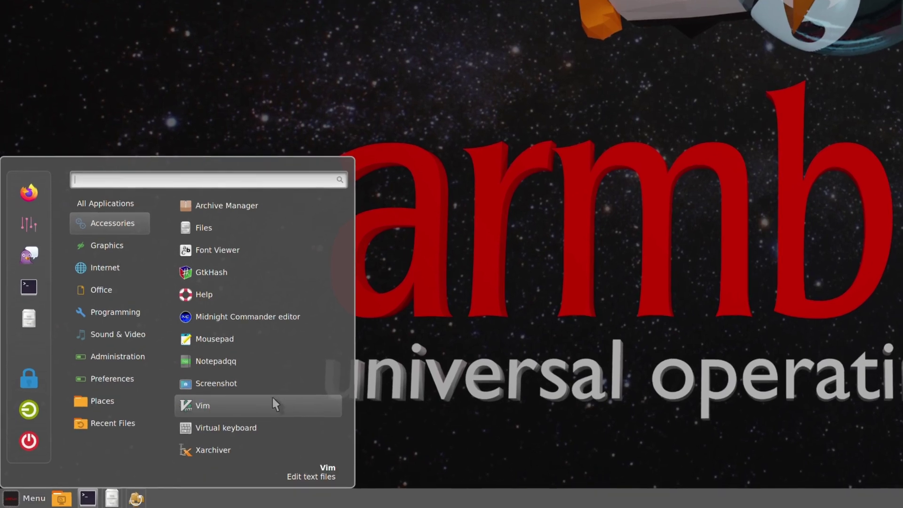
mouse_move(126, 254)
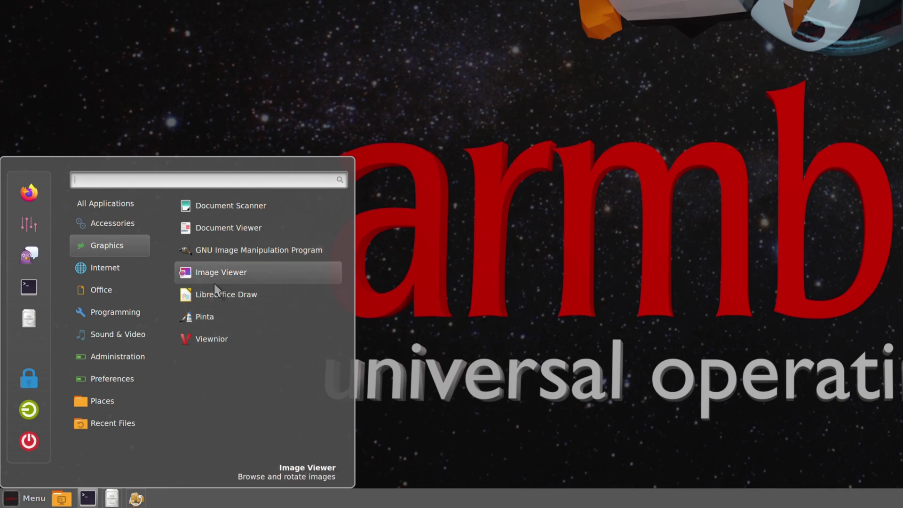
mouse_move(135, 270)
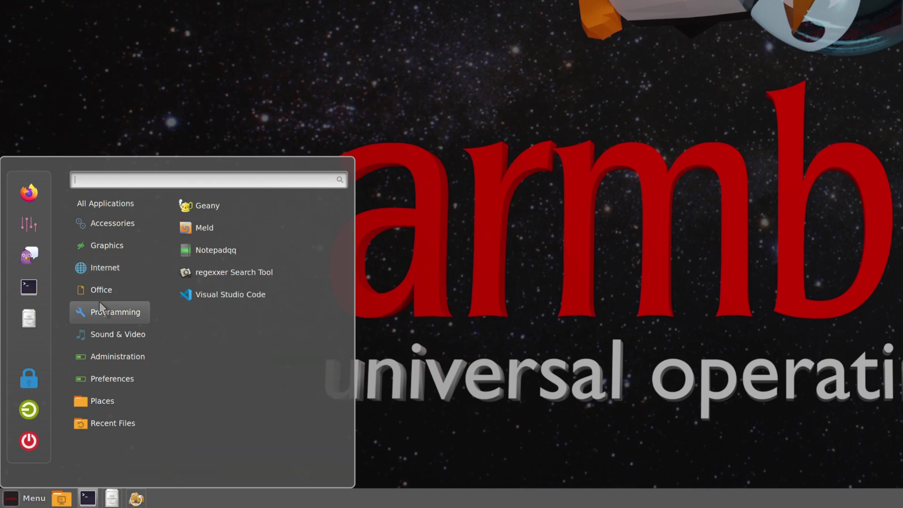
mouse_move(101, 295)
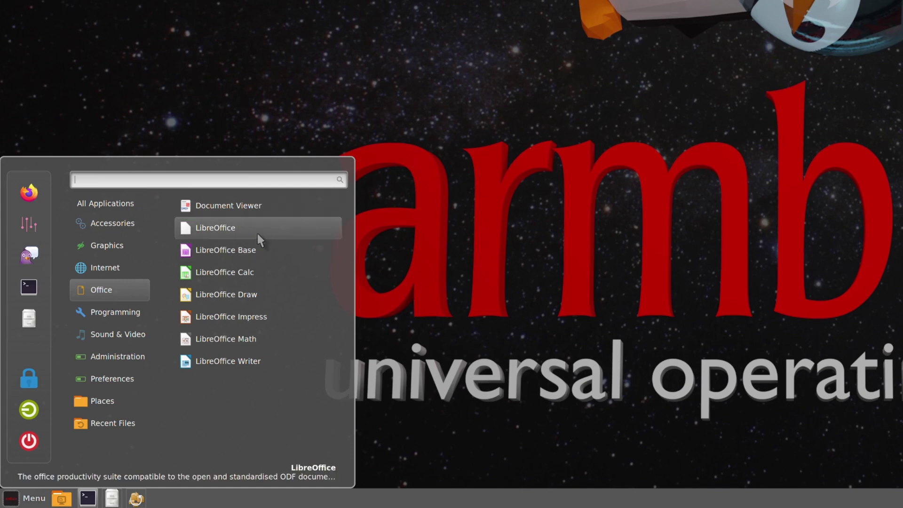
mouse_move(127, 307)
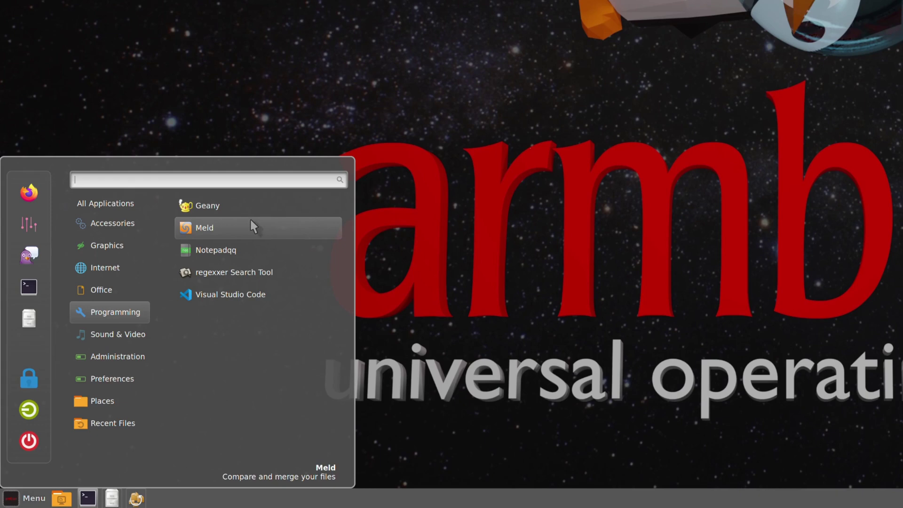
- Launch Geany and pin it to the panel
click(229, 211)
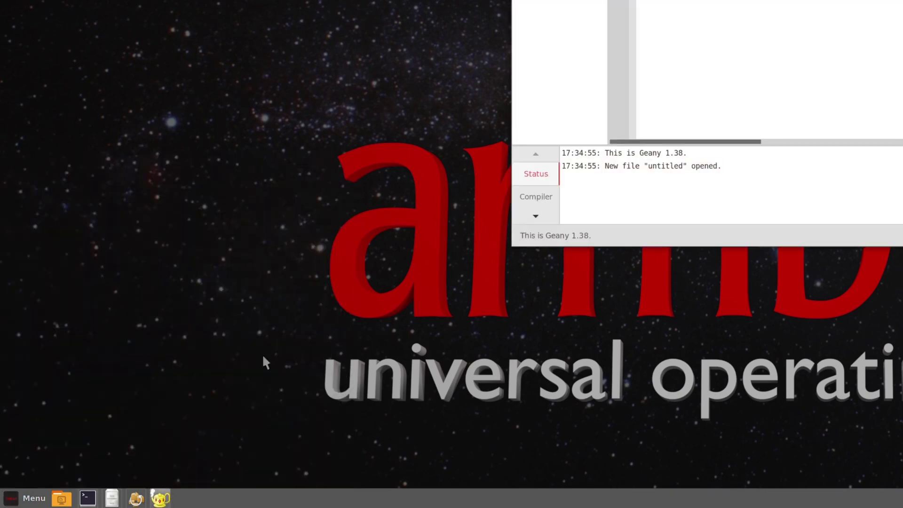
right_click(161, 501)
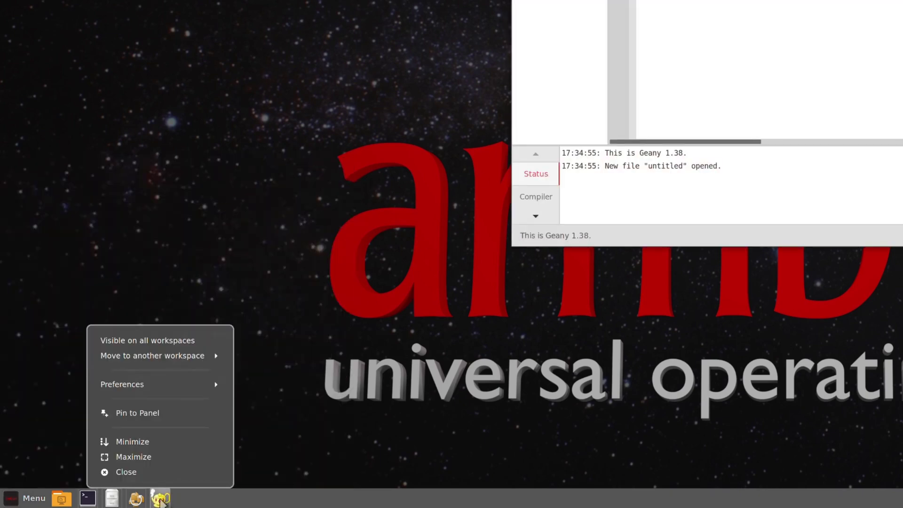
click(147, 414)
- Browse the Menu's remaining categories down to Administration
click(11, 500)
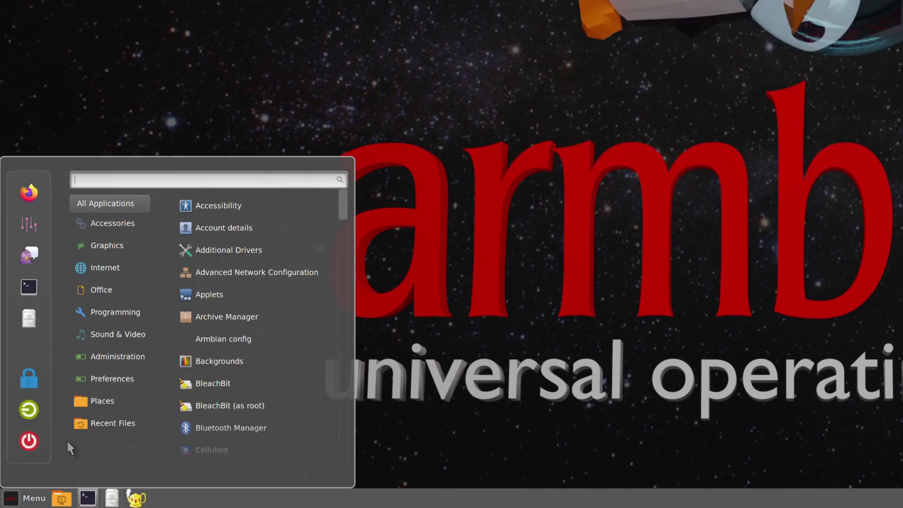
mouse_move(126, 316)
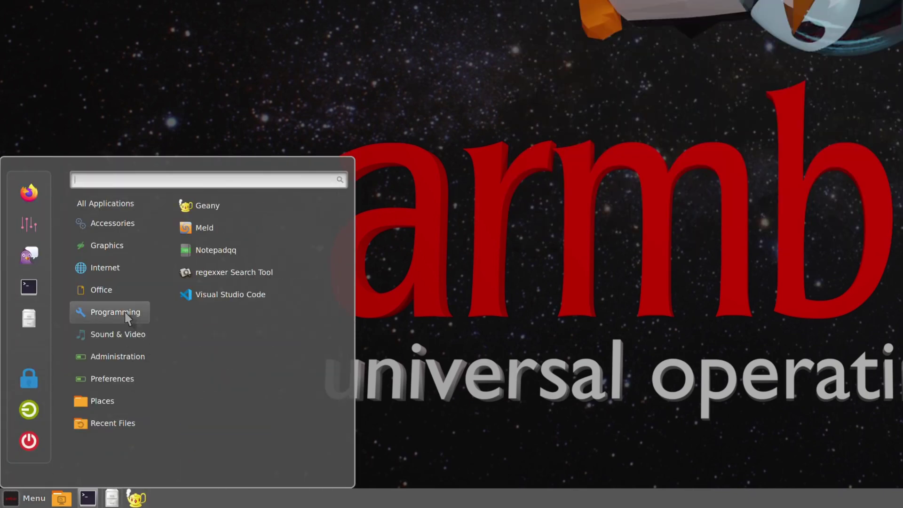
mouse_move(125, 334)
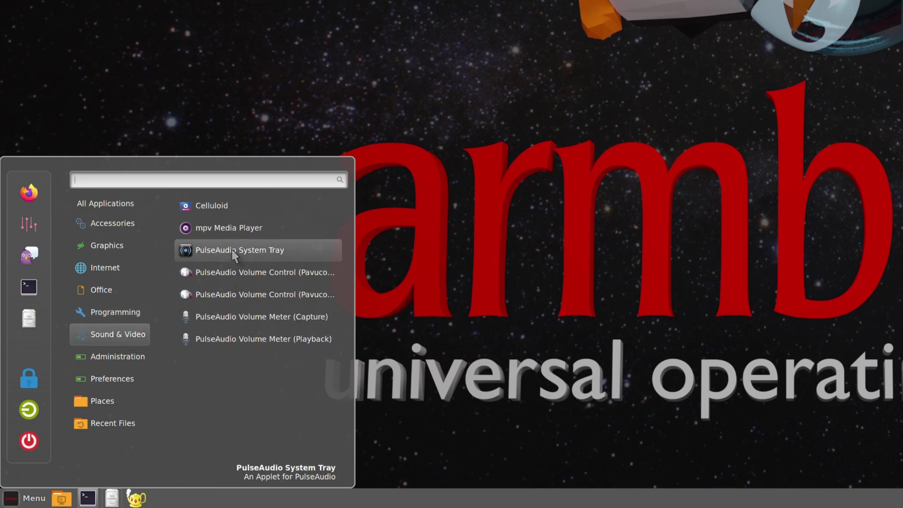
mouse_move(148, 362)
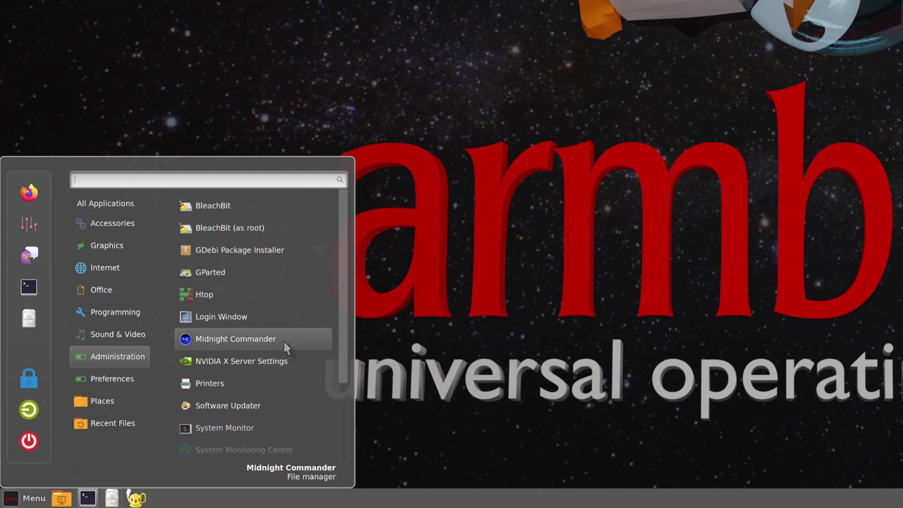
scroll(281, 428, down, 2)
scroll(280, 426, down, 3)
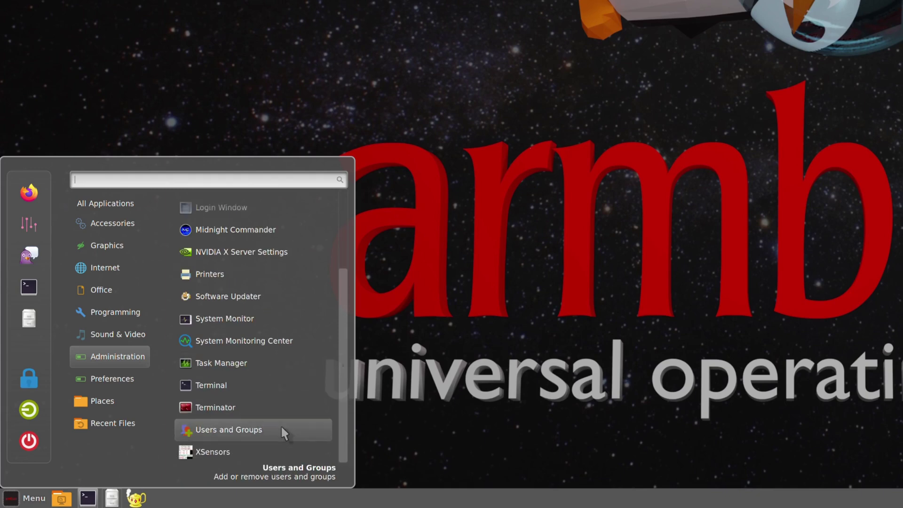
mouse_move(141, 383)
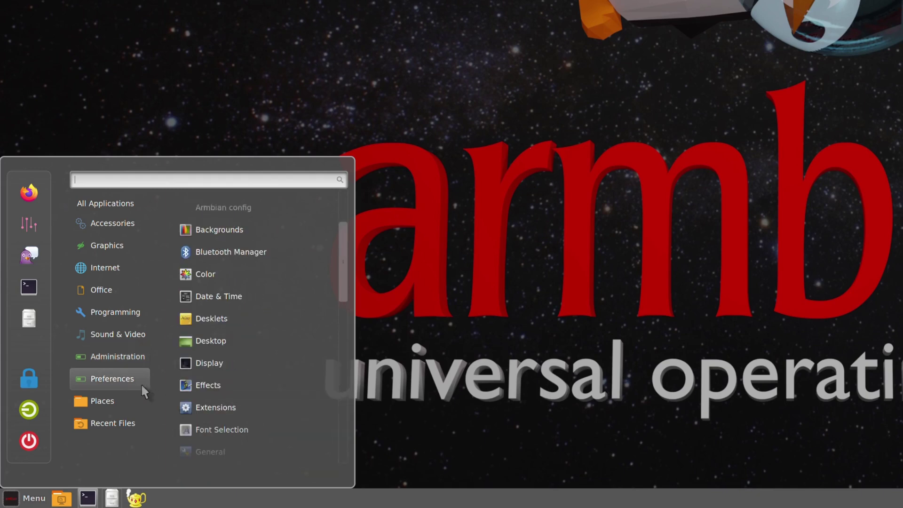
scroll(296, 254, down, 4)
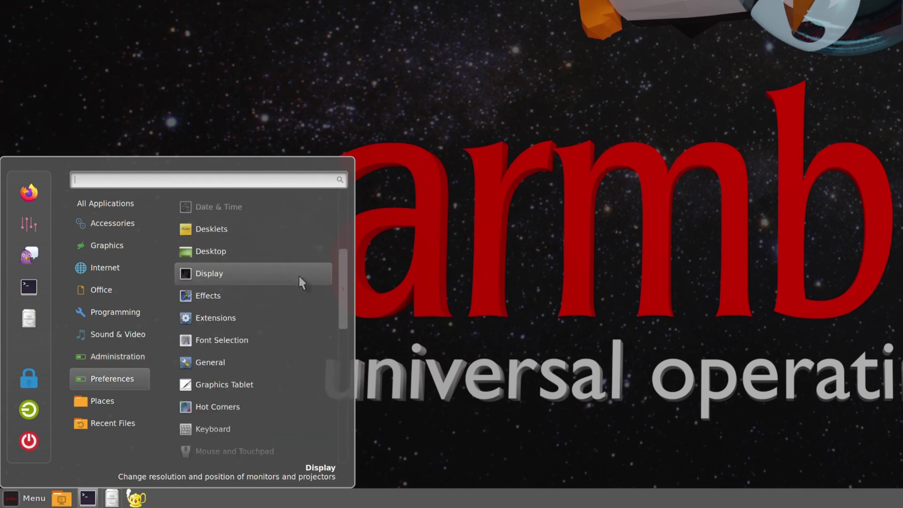
scroll(300, 280, down, 2)
scroll(298, 278, down, 8)
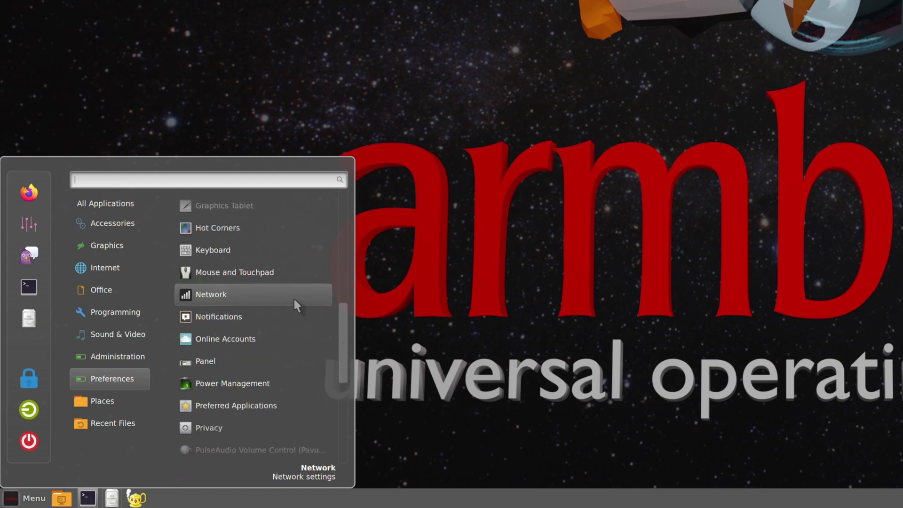
scroll(292, 315, down, 10)
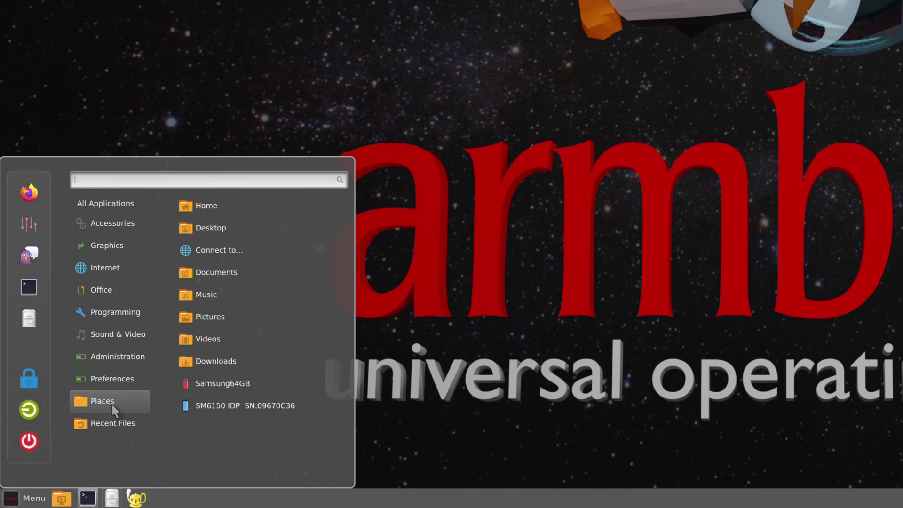
mouse_move(123, 426)
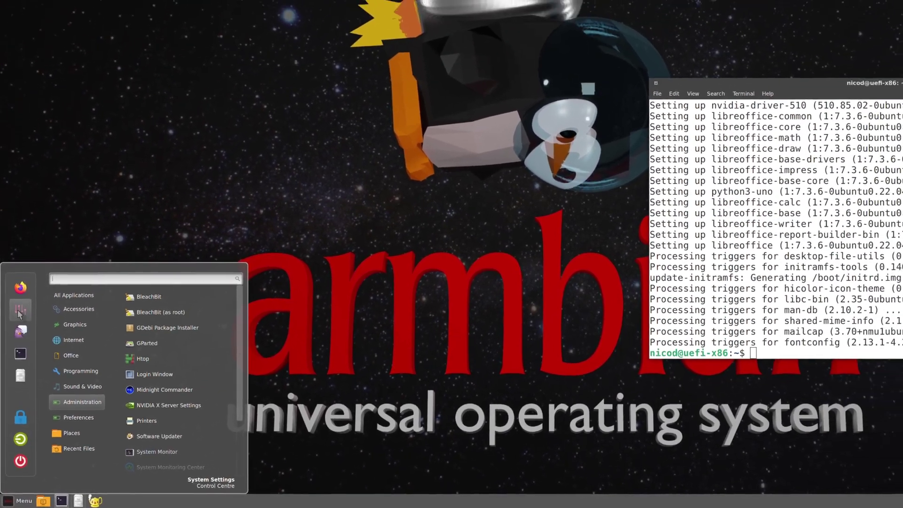
- Look through System Settings, close it, and show the Menu's Internet applications
click(21, 293)
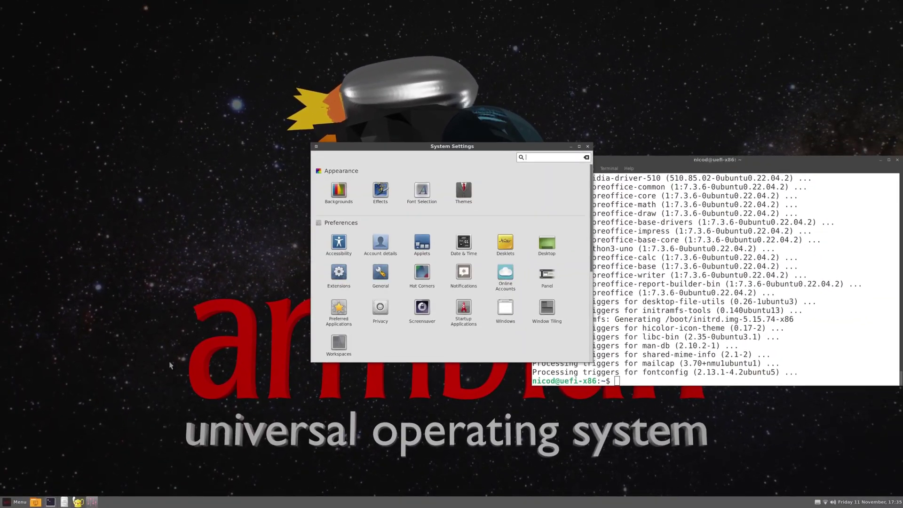
scroll(371, 346, down, 5)
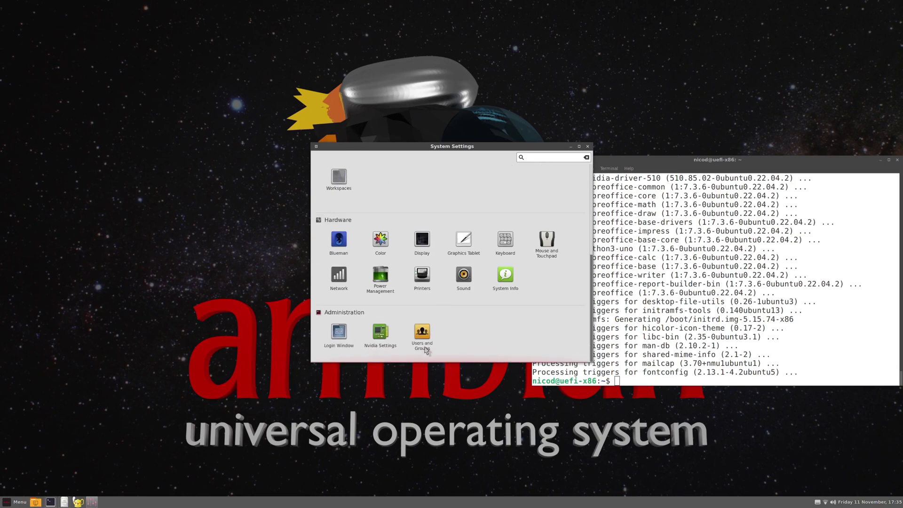
scroll(519, 342, up, 5)
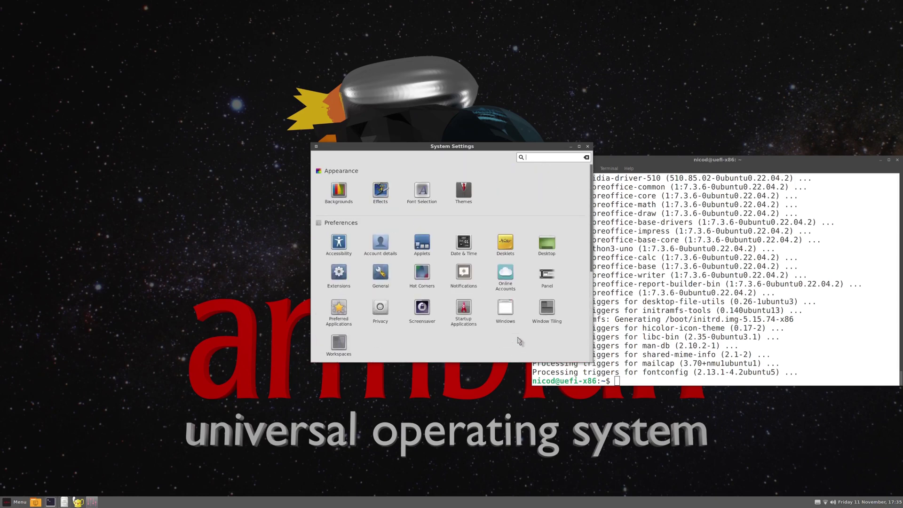
click(588, 147)
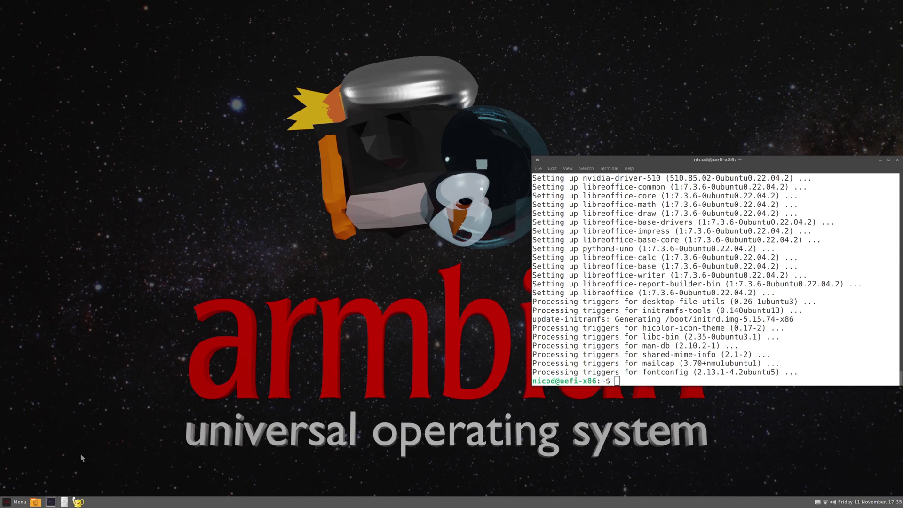
click(16, 502)
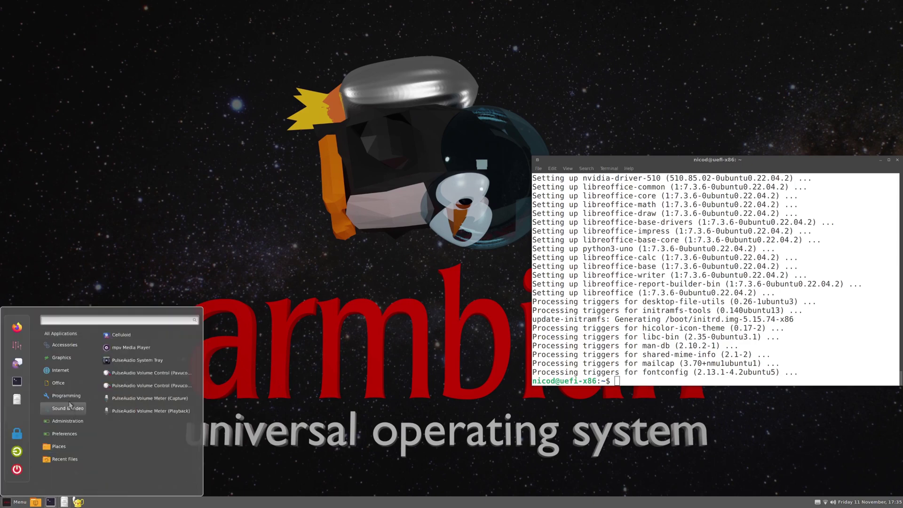
mouse_move(69, 409)
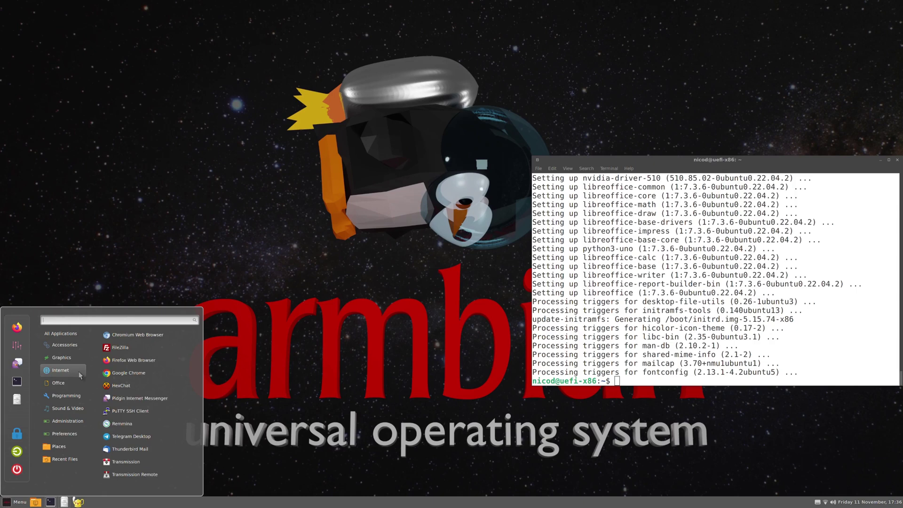
- Launch Firefox and load google.com
click(138, 359)
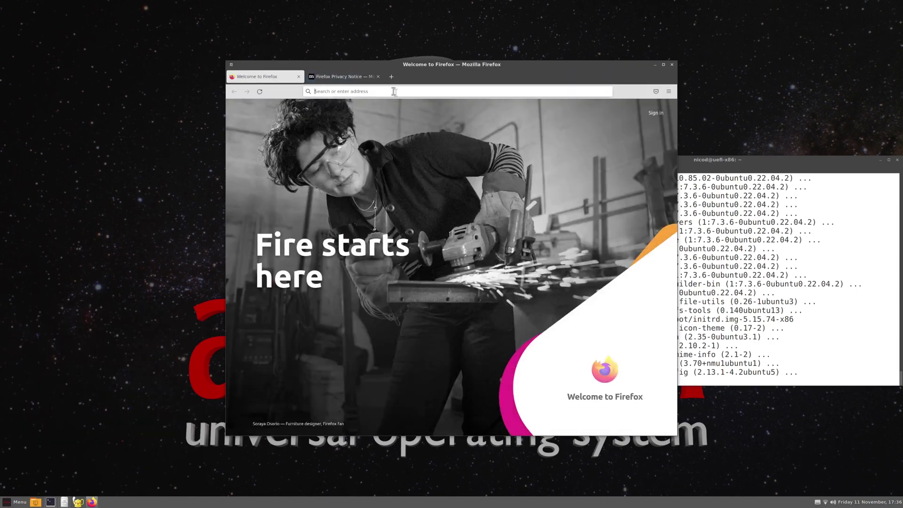
click(394, 91)
text(m)
key(BackSpace)
key(BackSpace)
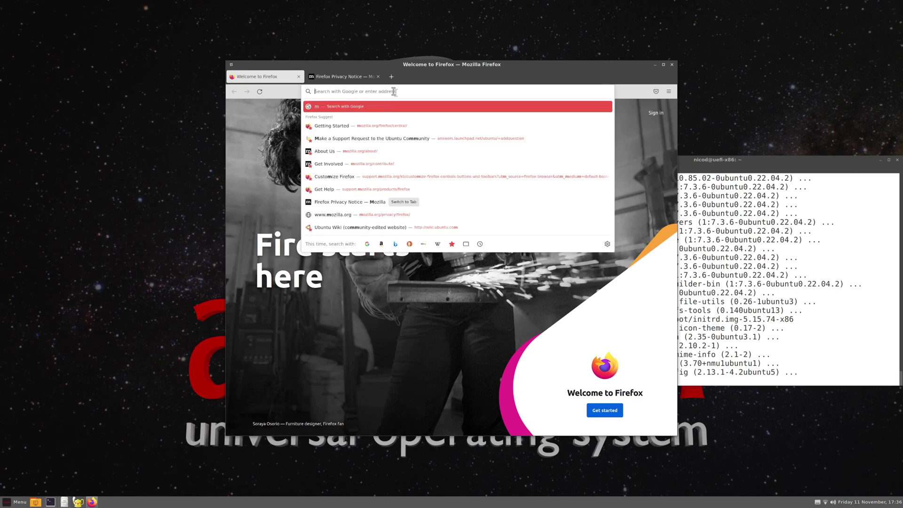
text(google)
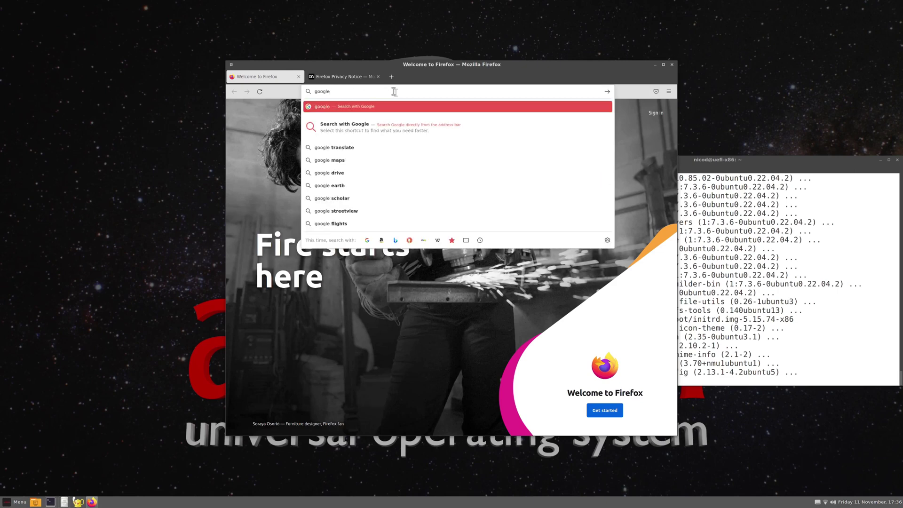
text(.com)
key(BackSpace)
key(BackSpace)
key(BackSpace)
key(BackSpace)
text(.com)
key(Return)
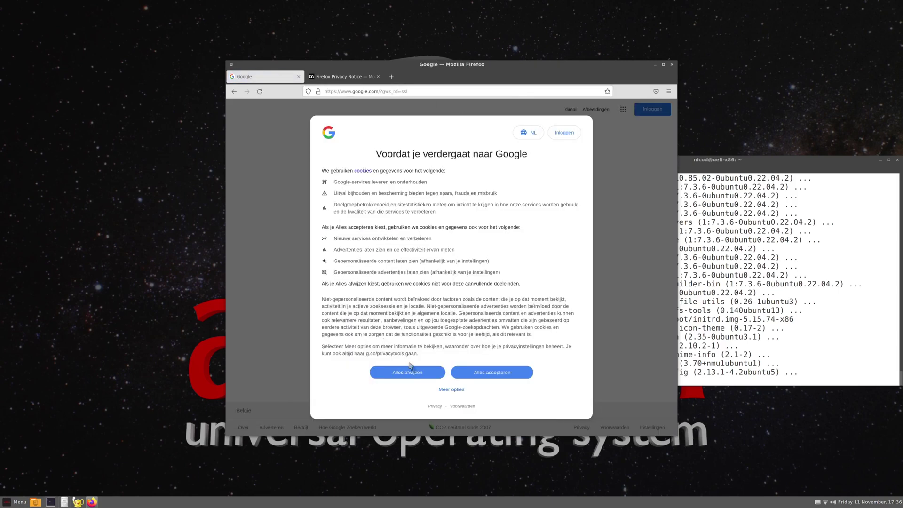
- Decline cookies, search 'firefox adblock', and add Adblock Plus to Firefox with its permissions
click(408, 371)
click(440, 242)
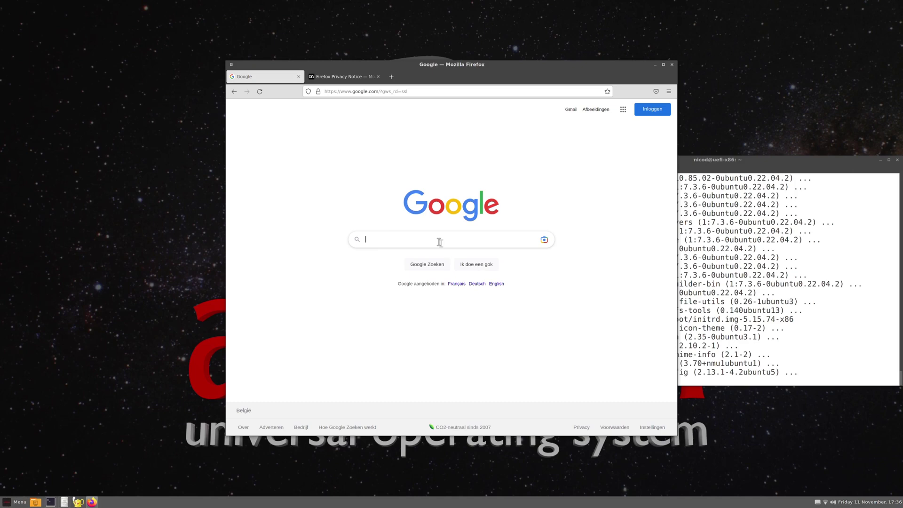
text(firefox ad)
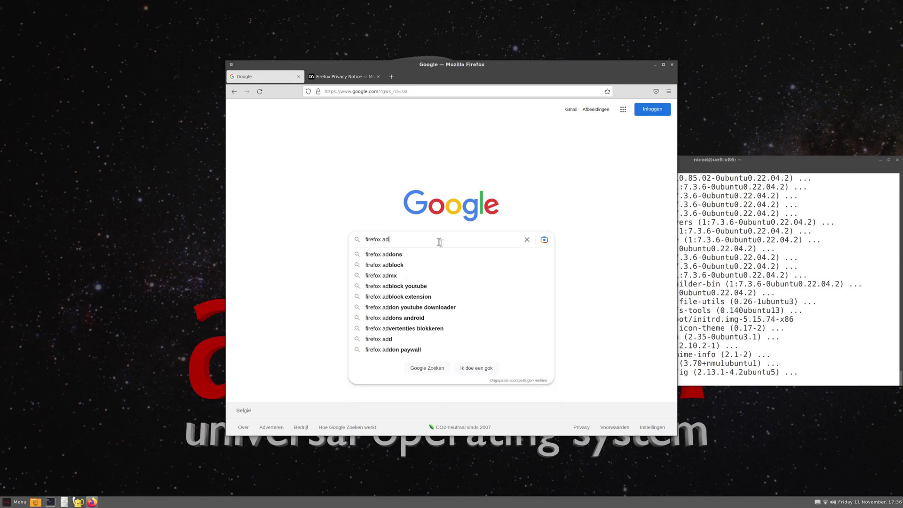
text(block)
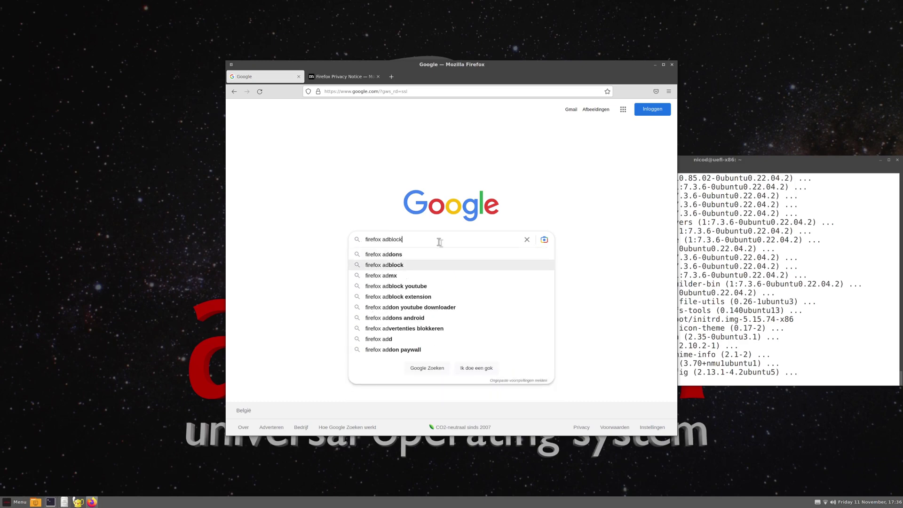
key(Return)
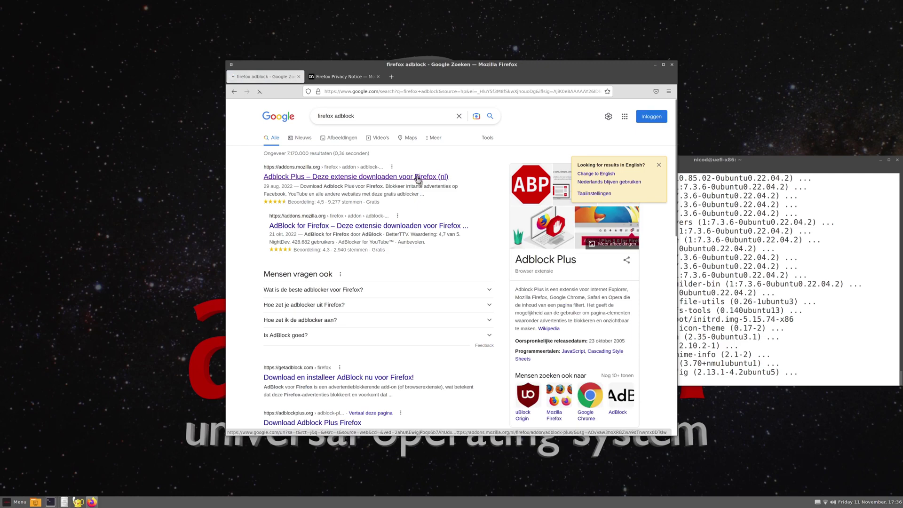
click(419, 177)
click(466, 280)
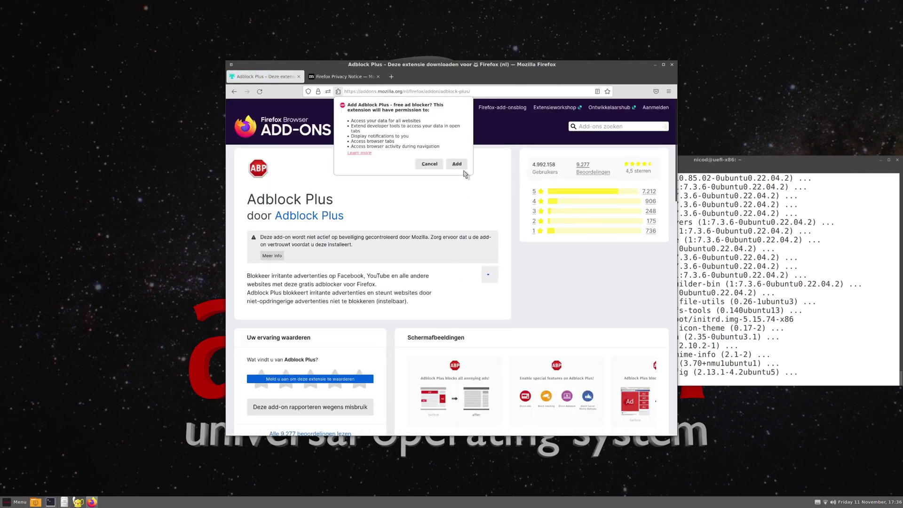
click(461, 166)
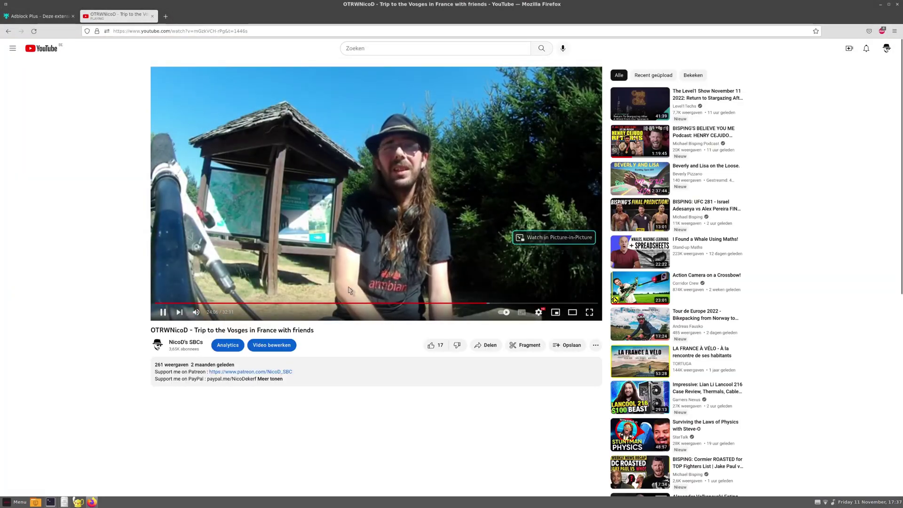
- Lower the system volume to 45 % with the volume keys
key(XF86AudioRaiseVolume)
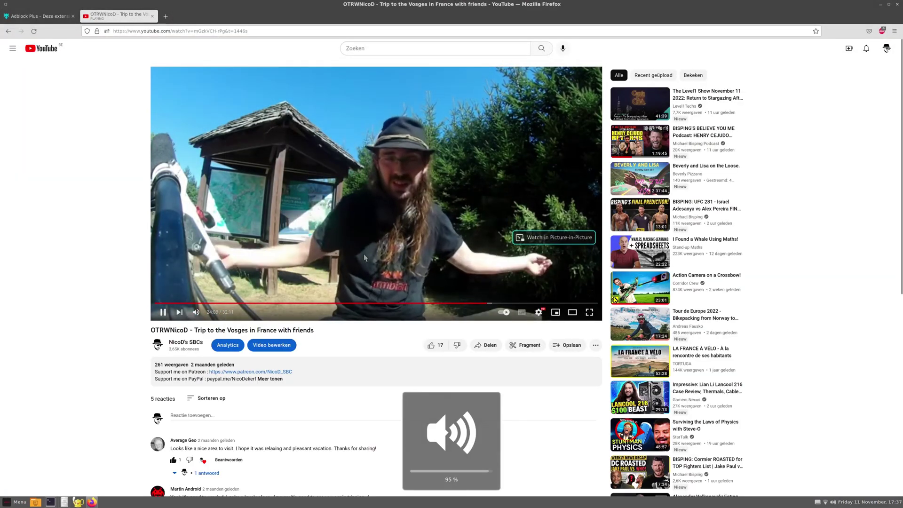
key(XF86AudioLowerVolume)
key(XF86AudioLowerVolume)
key(XF86AudioLowerVolume)
key(XF86AudioLowerVolume)
key(XF86AudioLowerVolume)
key(XF86AudioLowerVolume)
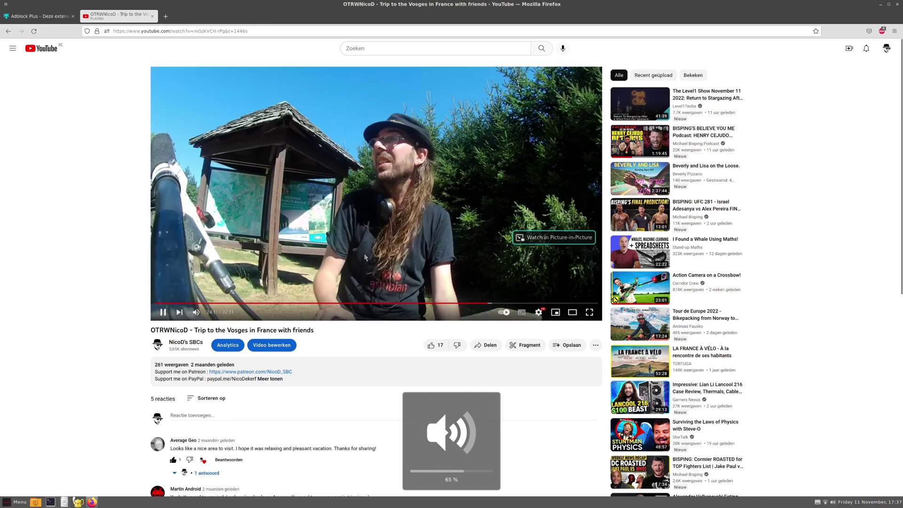
key(XF86AudioLowerVolume)
key(XF86AudioLowerVolume)
key(XF86AudioLowerVolume)
key(XF86AudioLowerVolume)
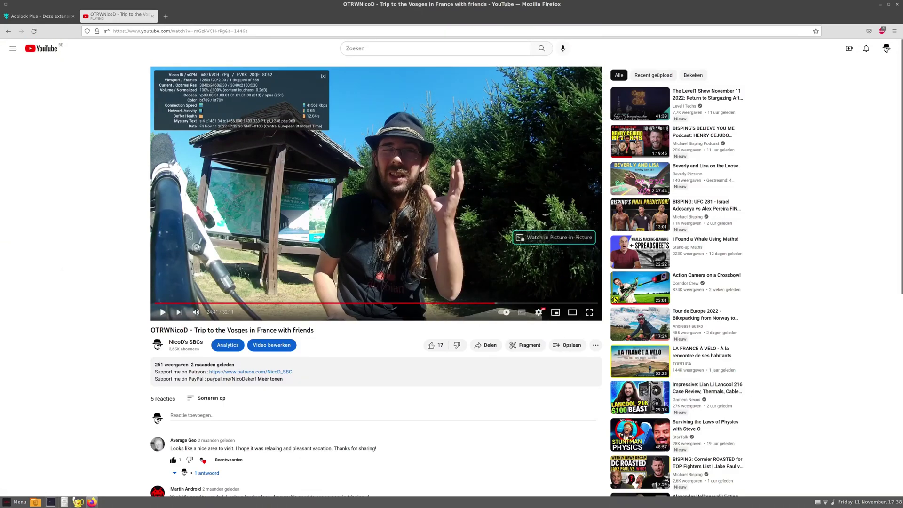
- Close the YouTube and add-on tabs and run sudo apt install for rhythmbox, vlc, blender and more
click(153, 16)
click(74, 17)
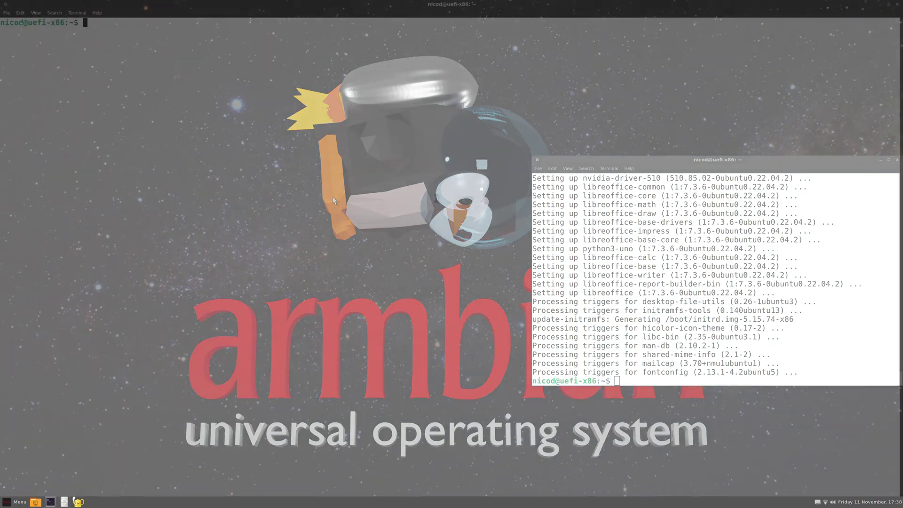
text(sudo)
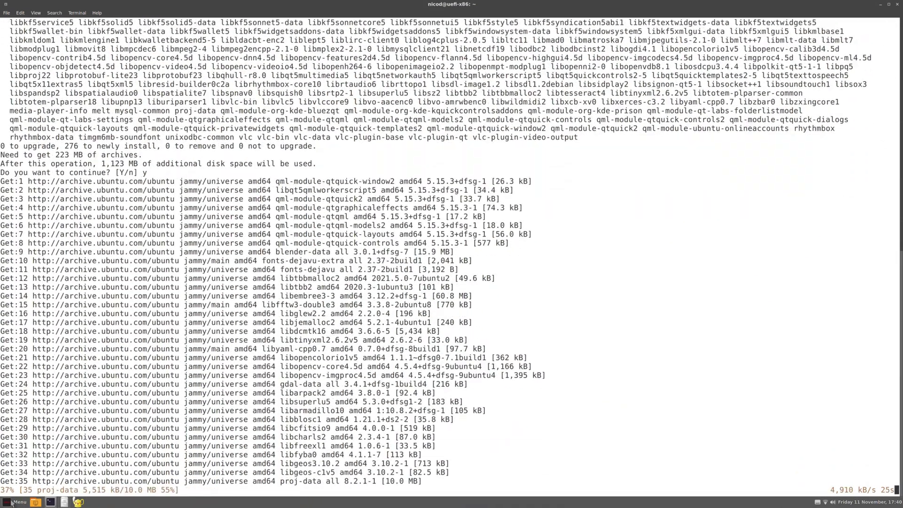
click(16, 502)
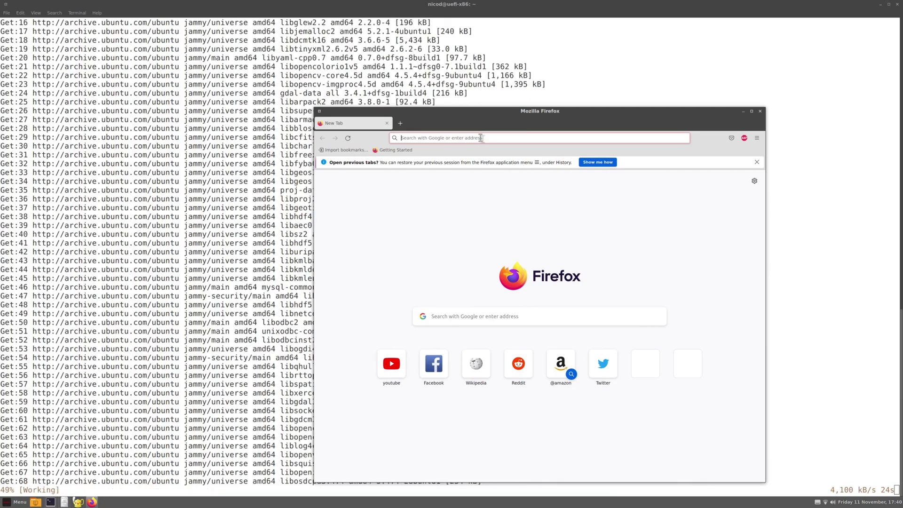
- Log in to the router at 192.168.1.1 and open the ORANGEPIPLUS device details
click(480, 137)
text(192)
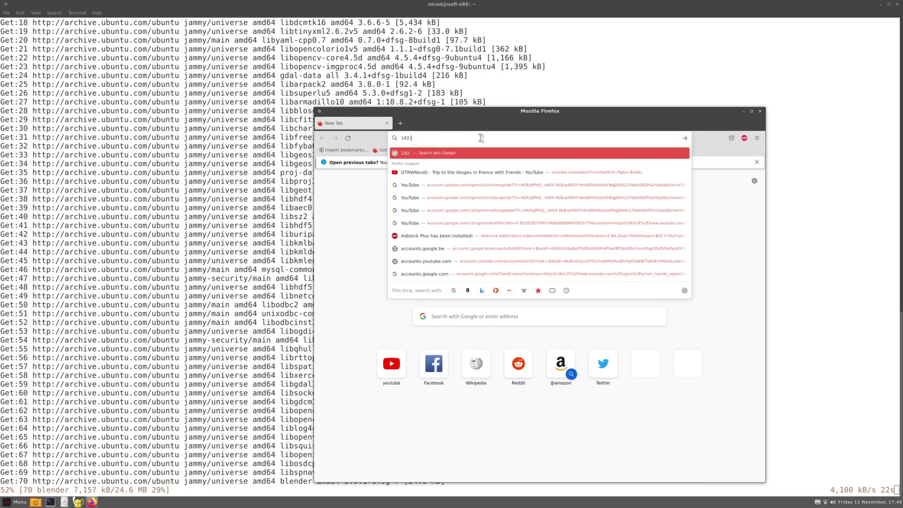
text(.168.1.1)
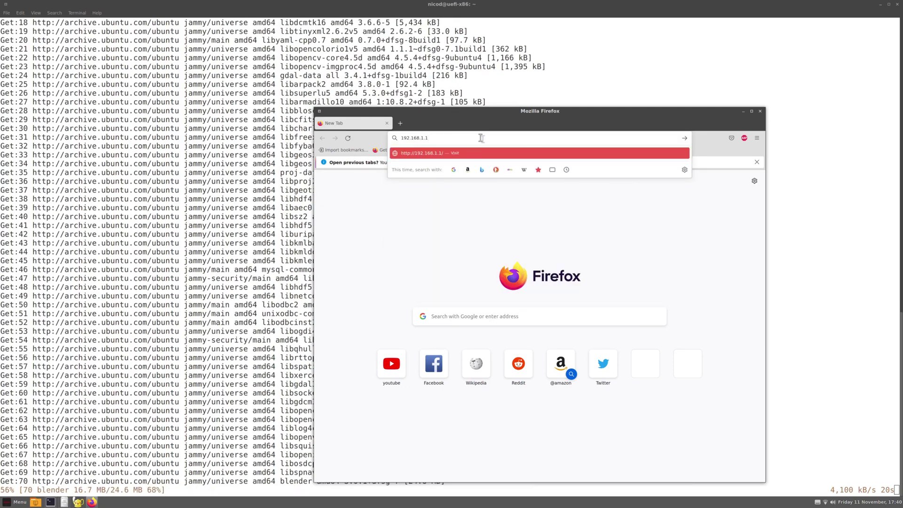
key(Return)
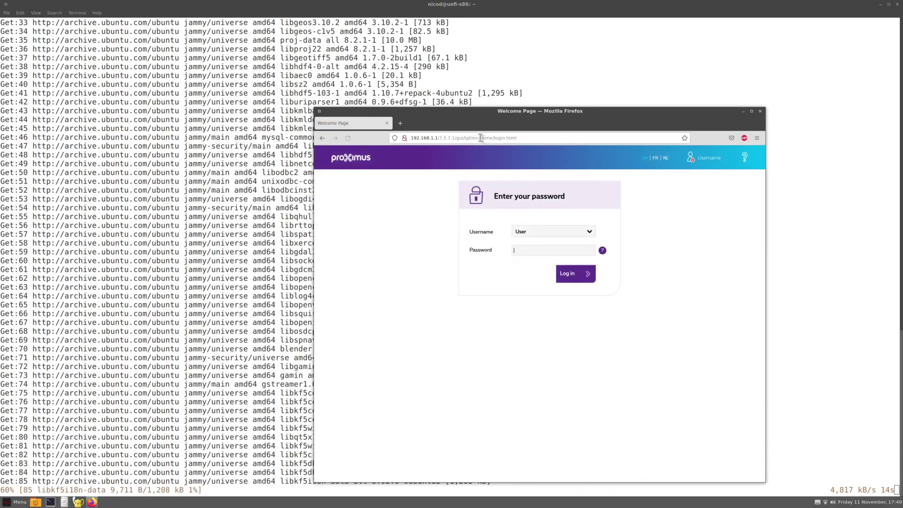
text(**********)
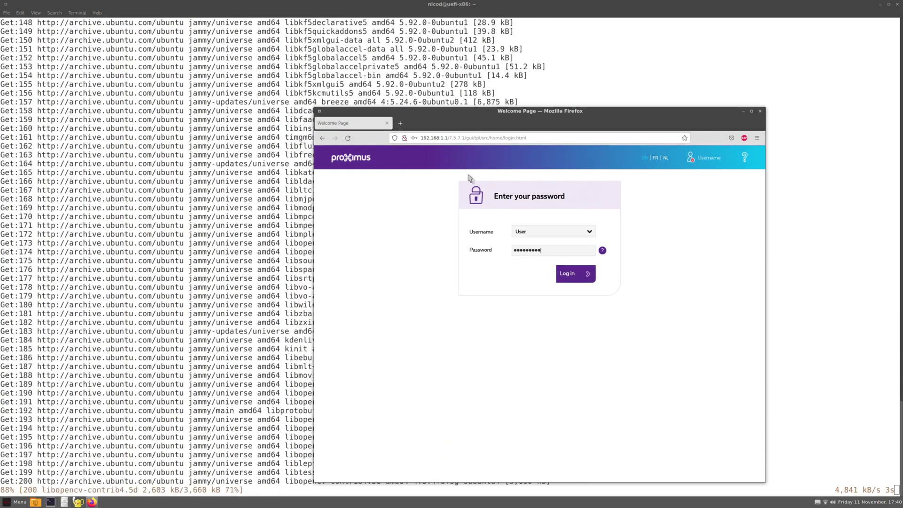
key(Return)
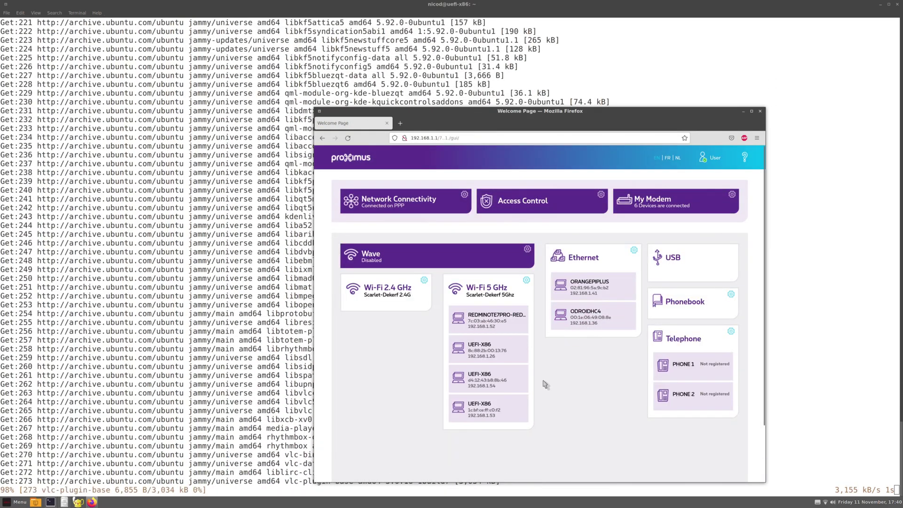
click(608, 297)
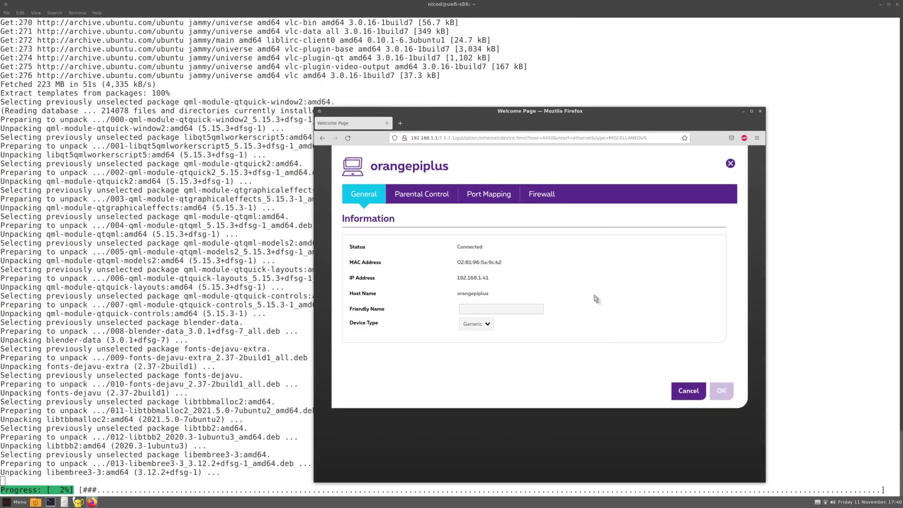
- Move Firefox top-right, tile the terminal left, briefly open YouTube, and start typing the ssh command
drag(566, 121, 849, 1)
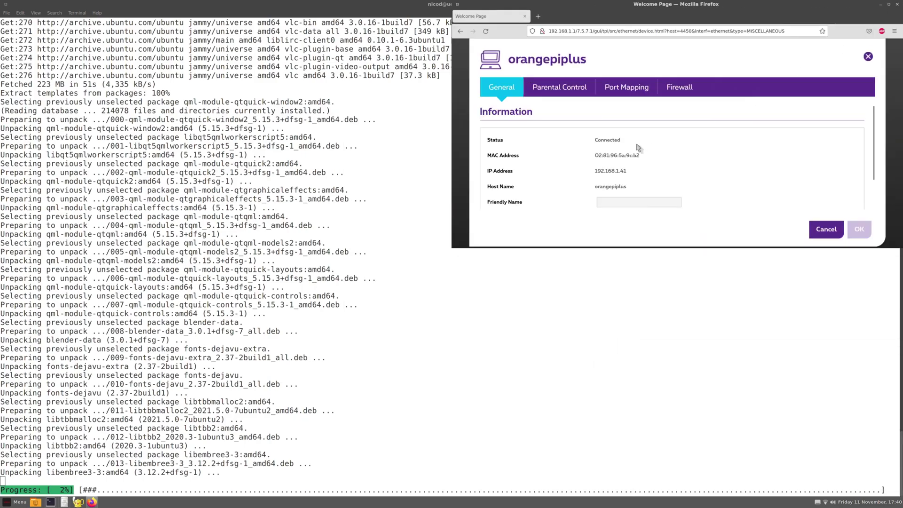
drag(357, 4, 1, 178)
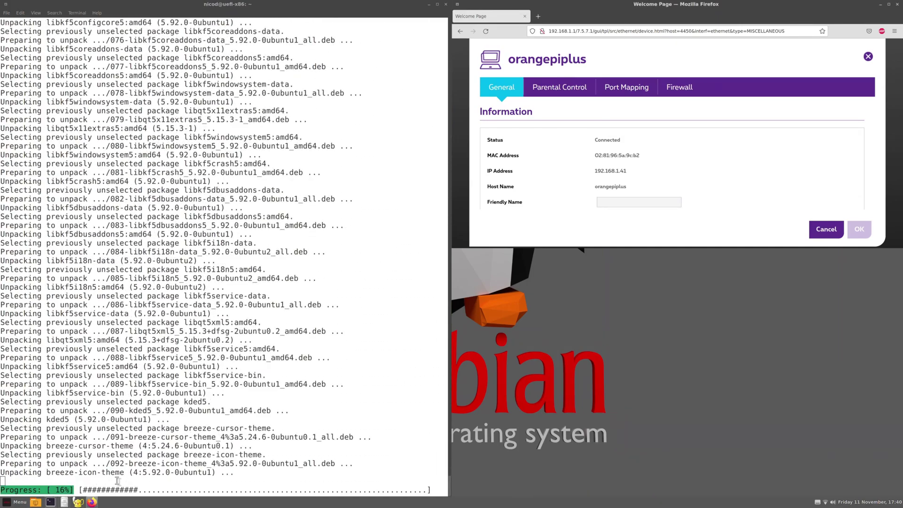
click(538, 16)
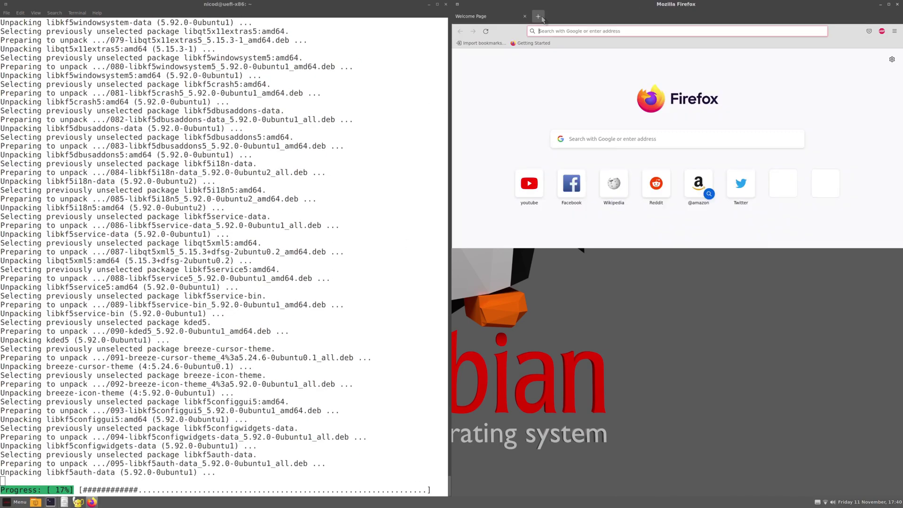
drag(569, 16, 585, 323)
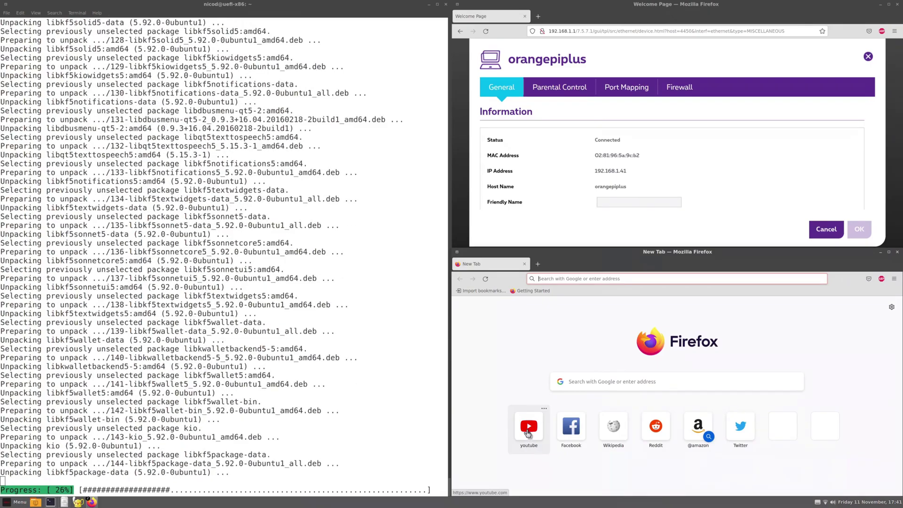
click(526, 451)
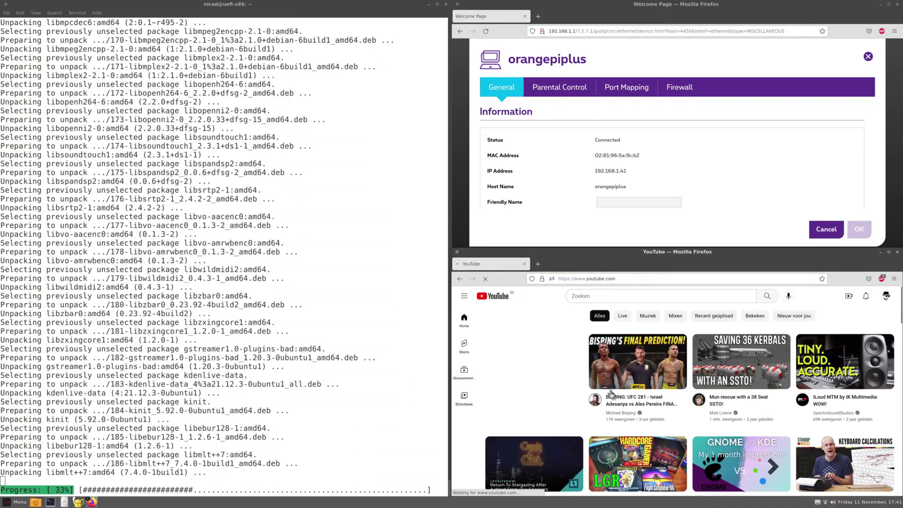
key(ctrl+w)
text(ssh nicod@192.168.1.41)
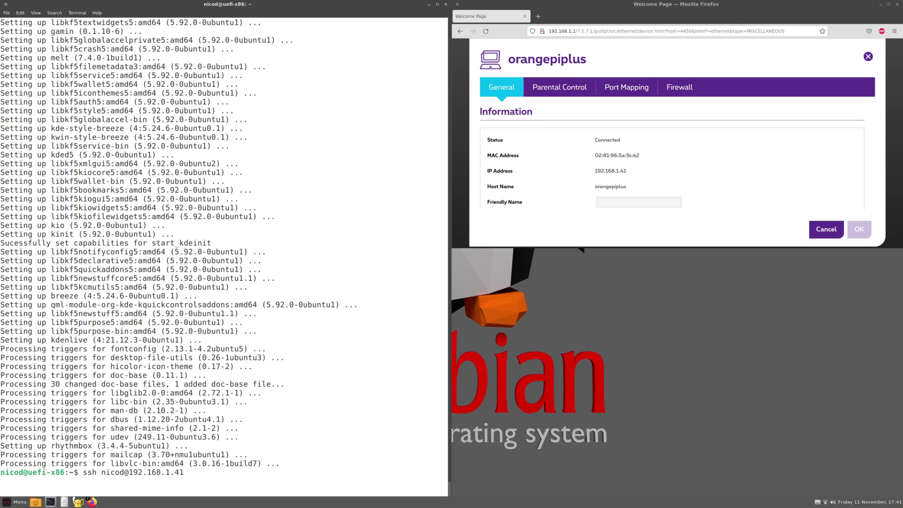
- SSH into 192.168.1.41, accepting the host key and entering the password, then unmaximize the terminal
key(Return)
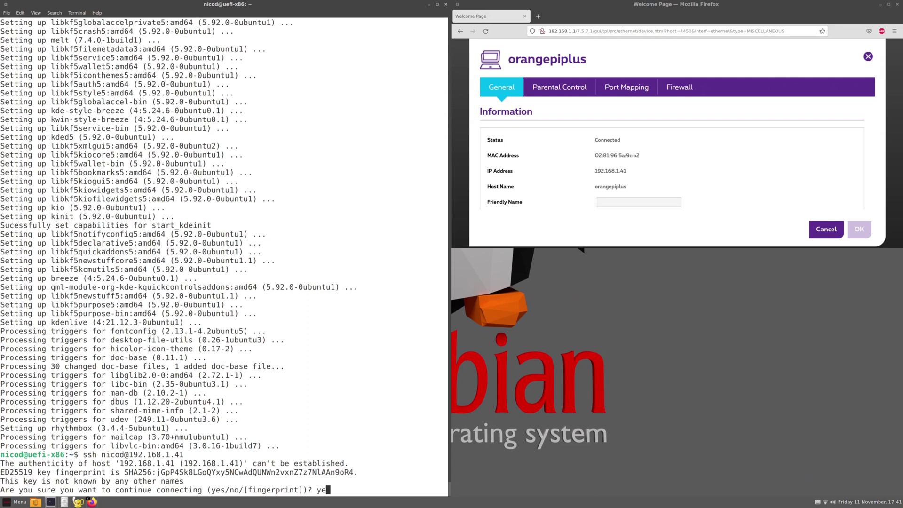
text(yes)
key(Return)
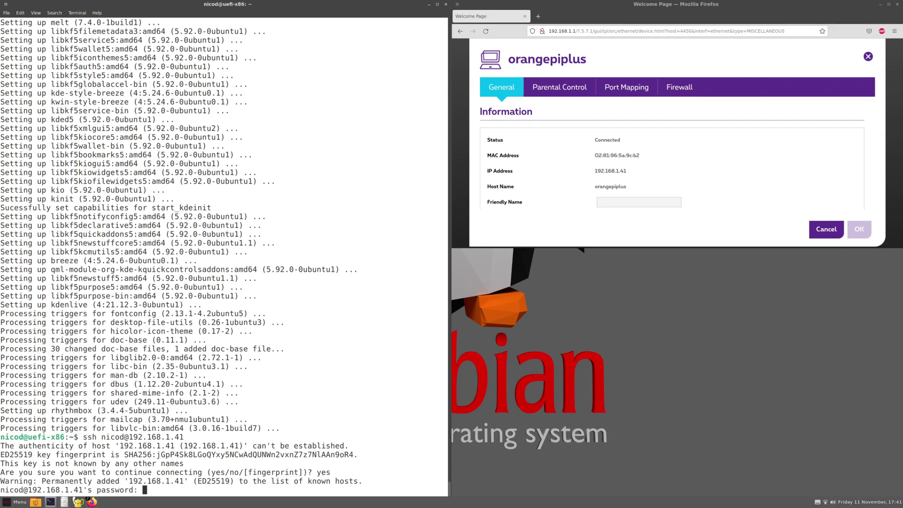
key(Return)
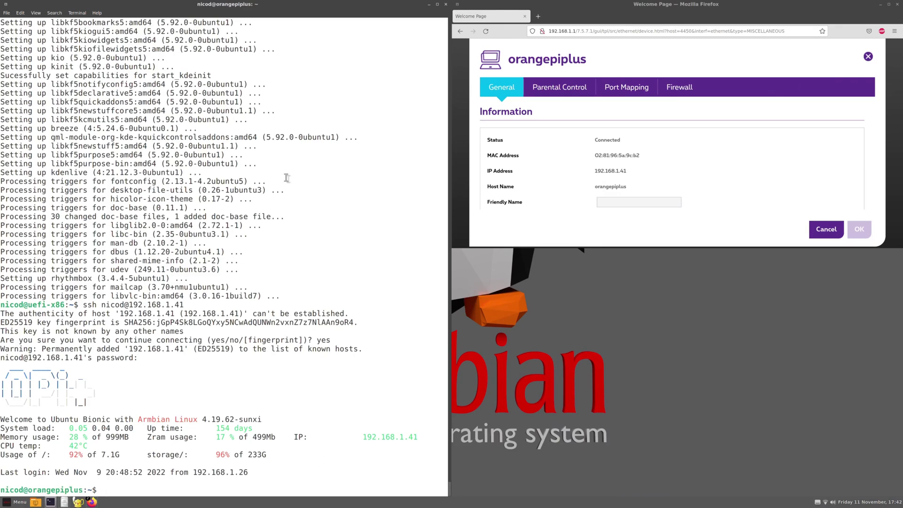
double_click(292, 12)
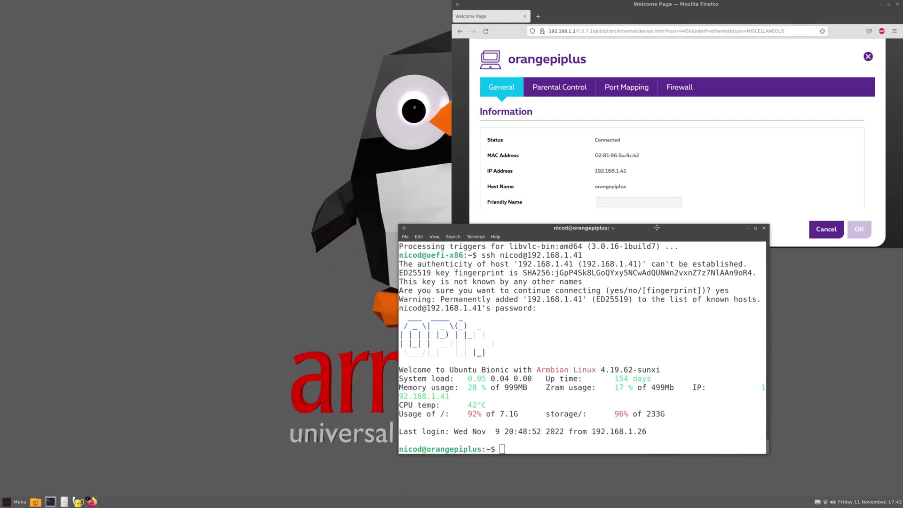
- Bring back the file manager, maximize it and browse Network > Windows Network (smb:///)
click(64, 501)
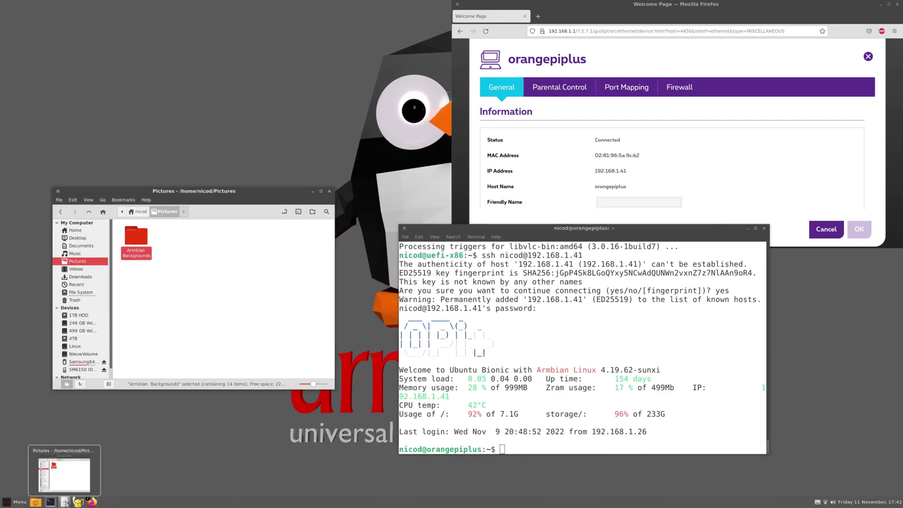
double_click(230, 194)
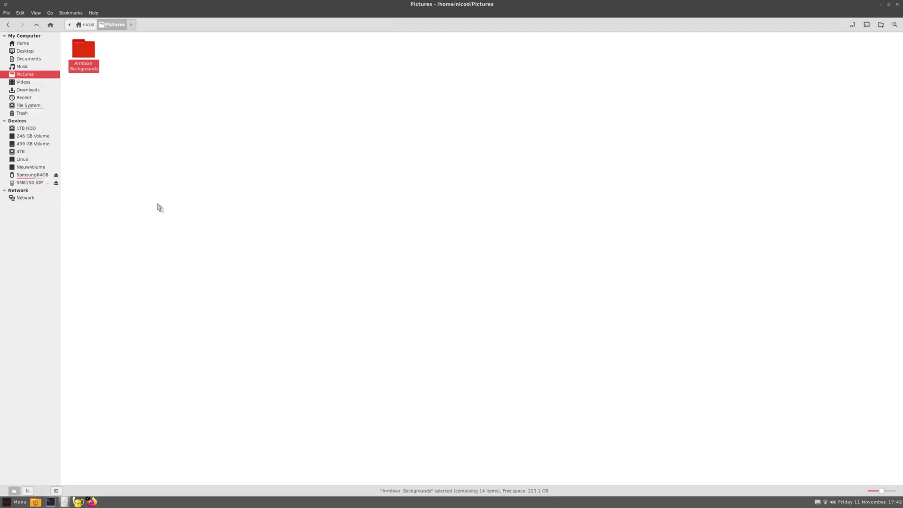
click(25, 198)
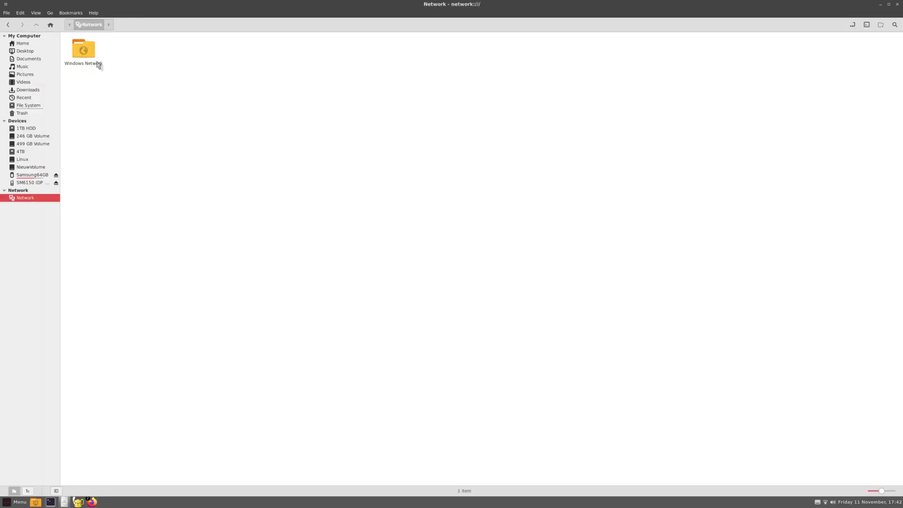
double_click(94, 60)
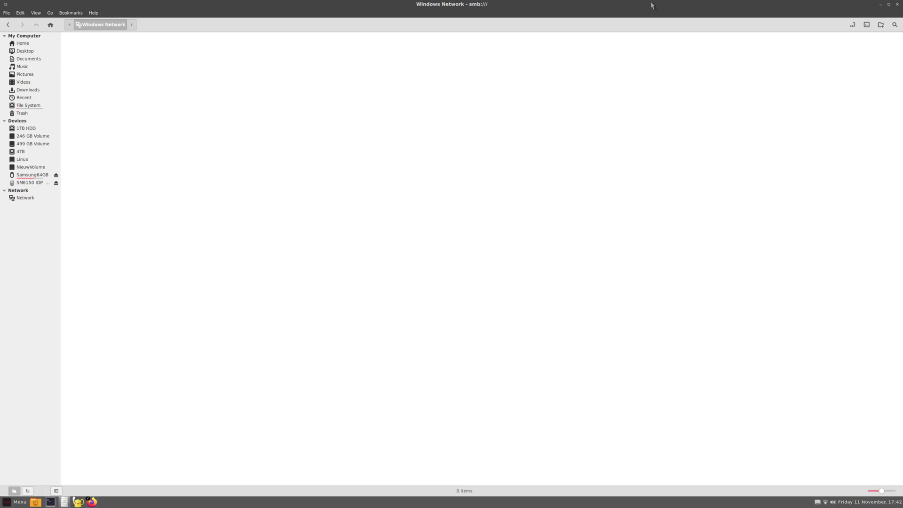
- Restore the file manager to a smaller window and move the SSH terminal to the left
drag(654, 6, 822, 220)
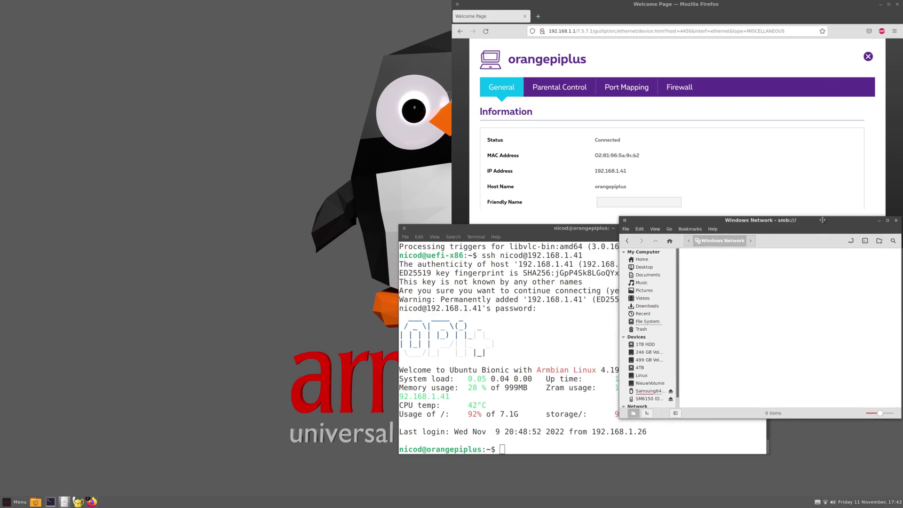
click(544, 429)
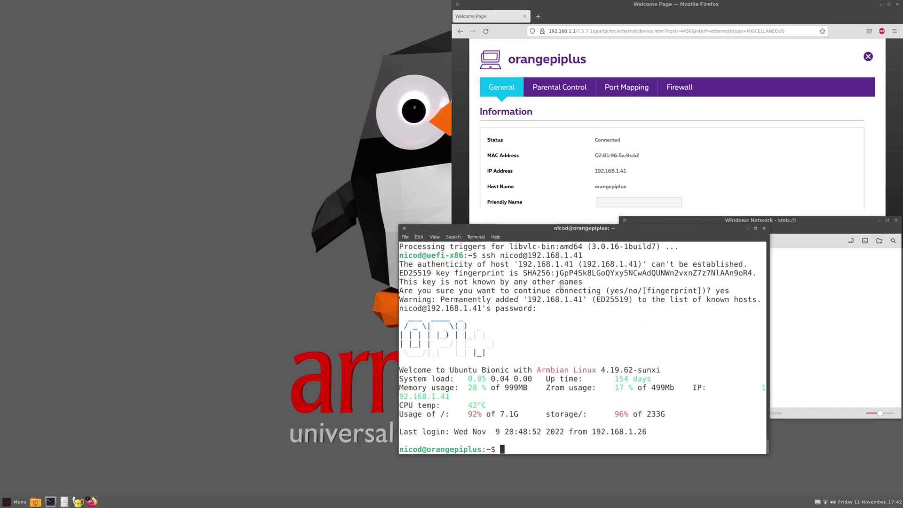
drag(581, 235, 239, 223)
- In a new local terminal with larger text, run sudo apt install thunar
click(50, 502)
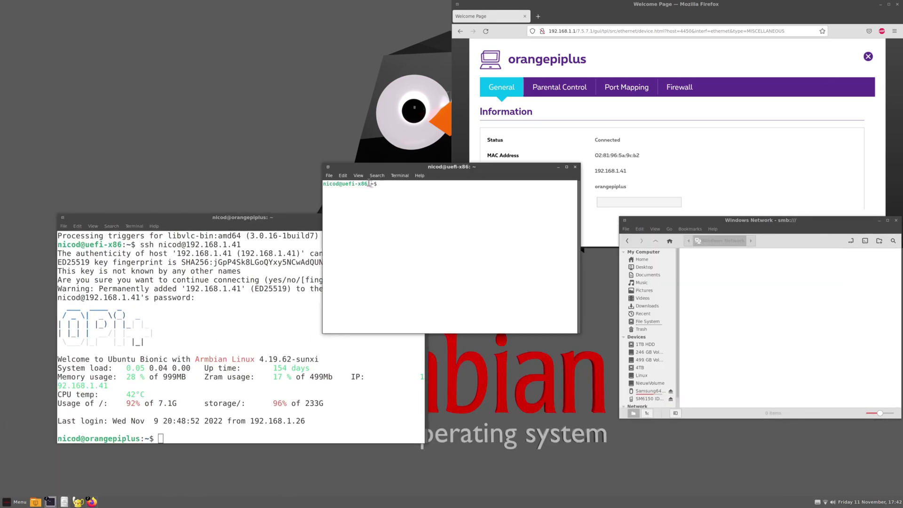
click(358, 176)
click(371, 221)
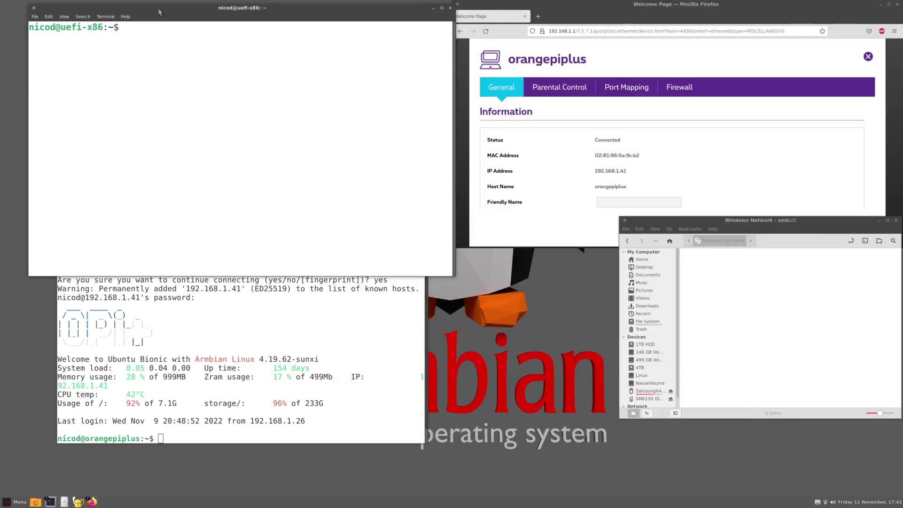
text(sudo apt install thunar)
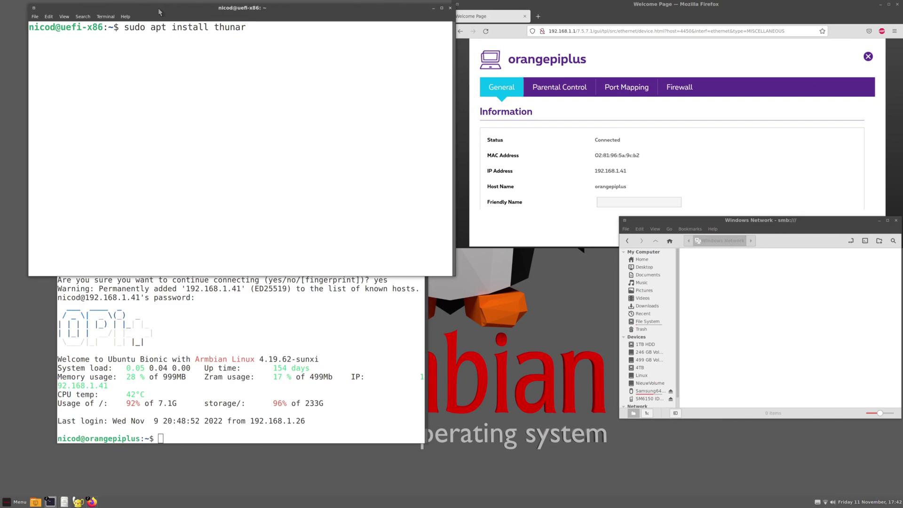
key(Return)
key(Return)
key(Return)
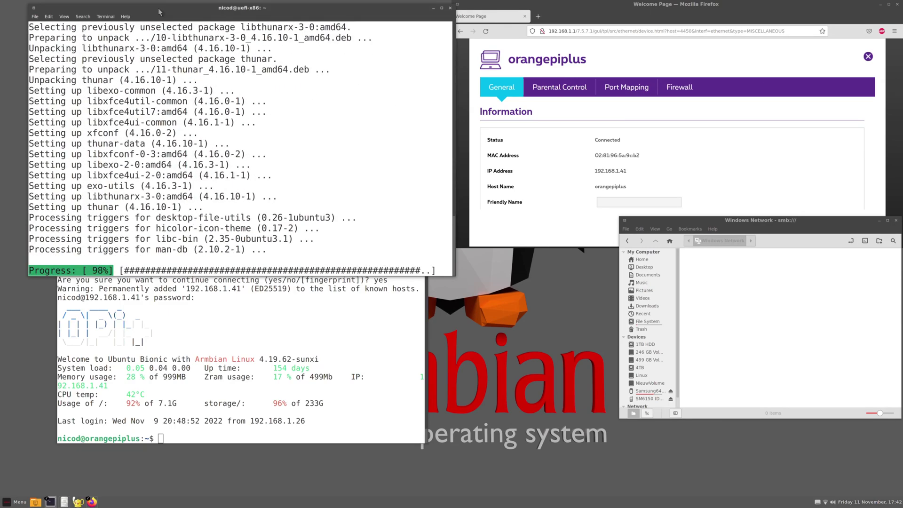
- Launch thunar from the terminal and place its window at the lower right
text(thun)
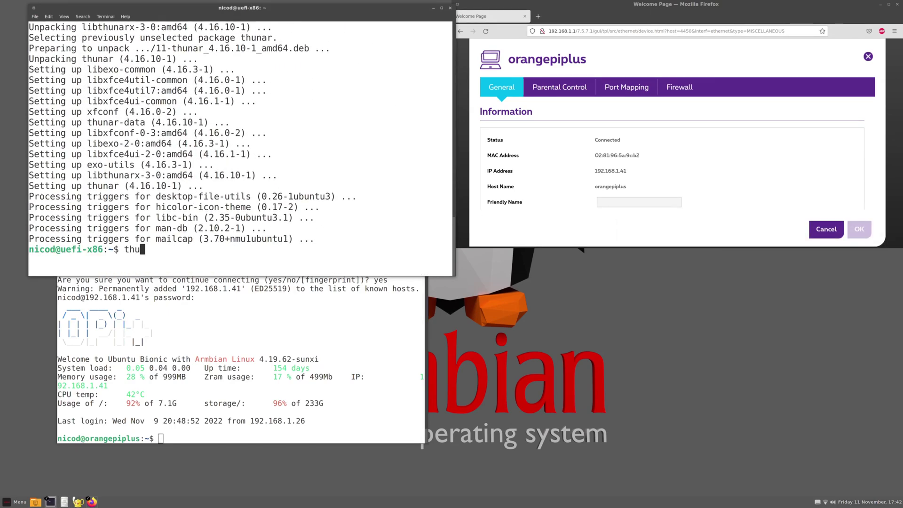
key(Tab)
key(Tab)
text(ar)
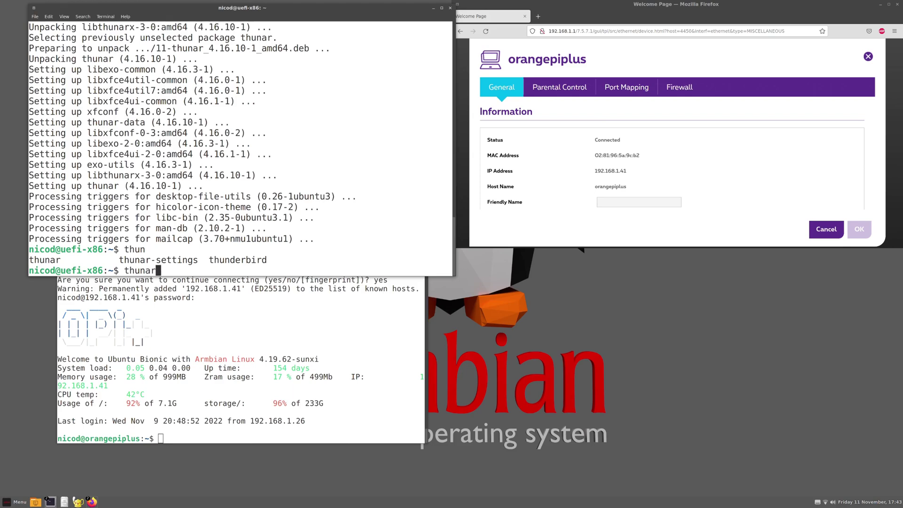
key(Return)
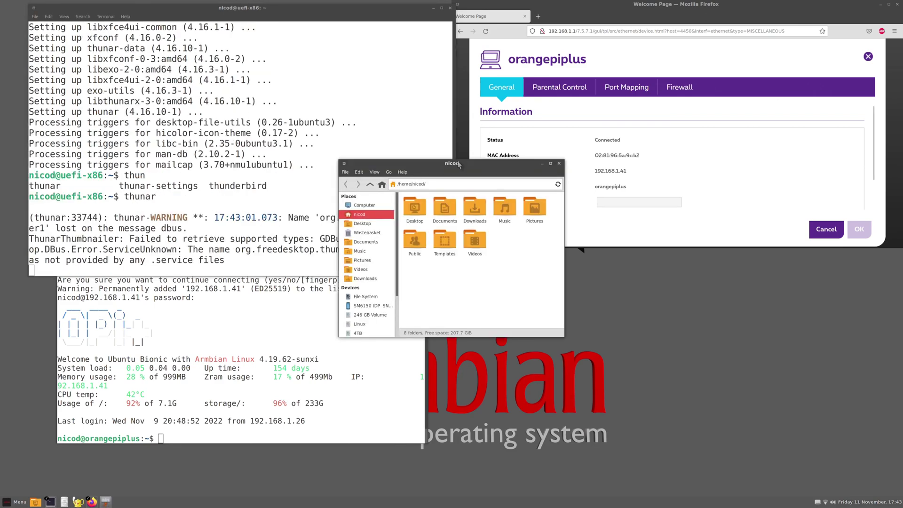
drag(458, 164, 586, 288)
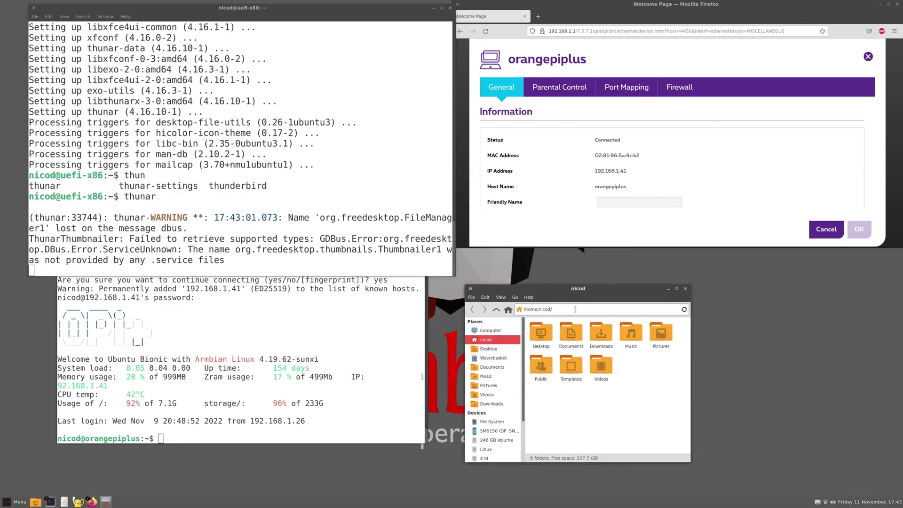
- Connect to sftp://192.168.1.41 with the user name and password, remembered forever
triple_click(575, 310)
text(sftp://)
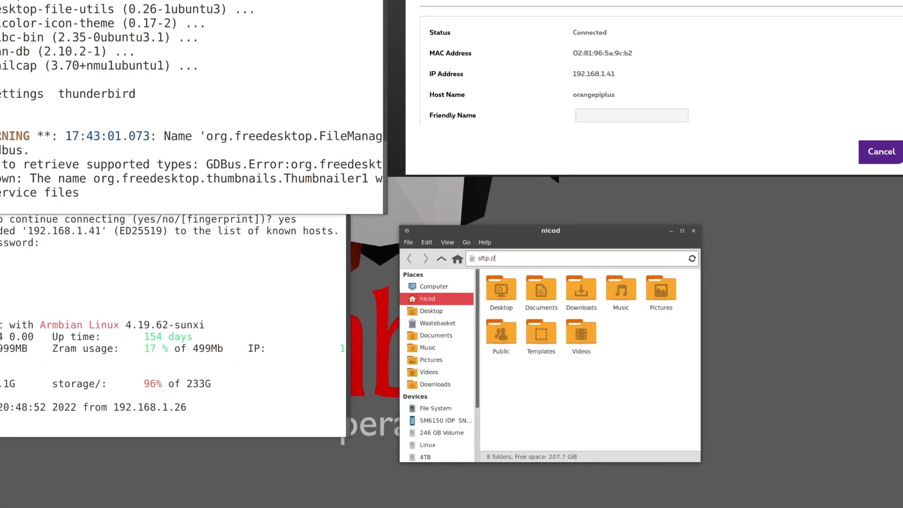
text(192.168.1)
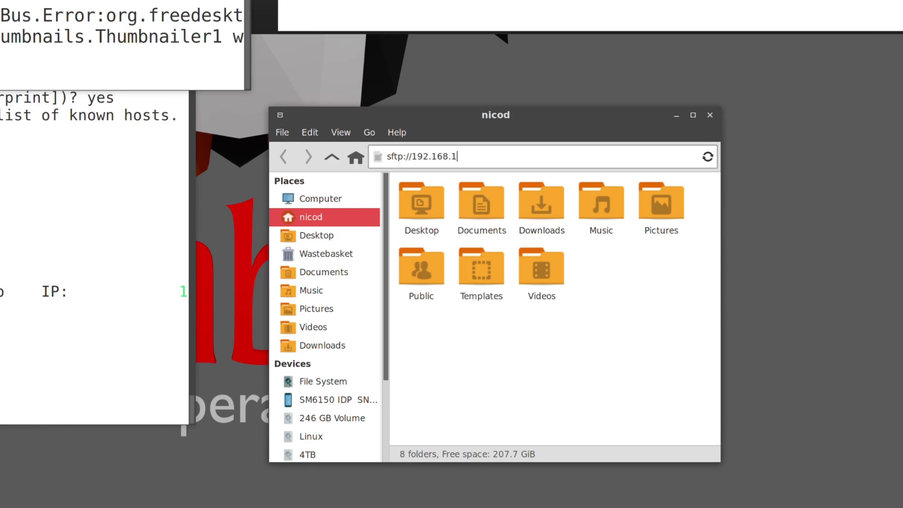
text(.41)
key(Return)
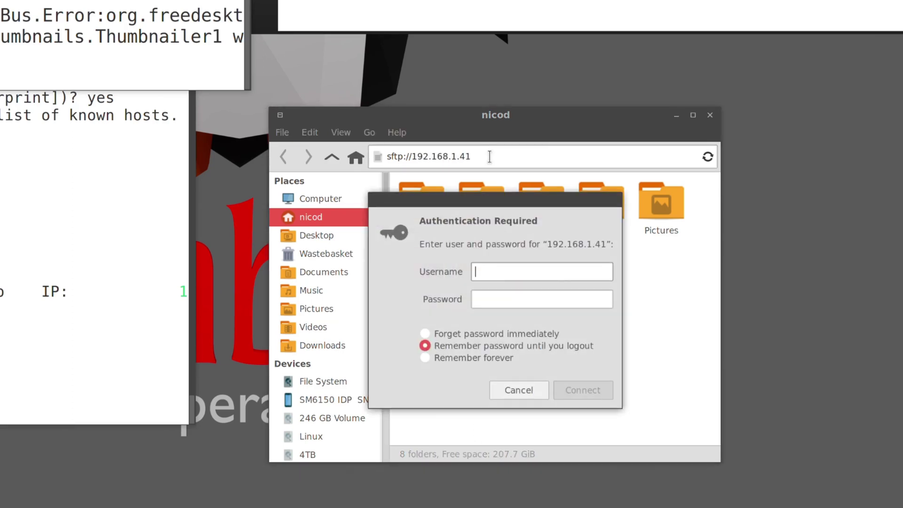
text(nicod)
key(Tab)
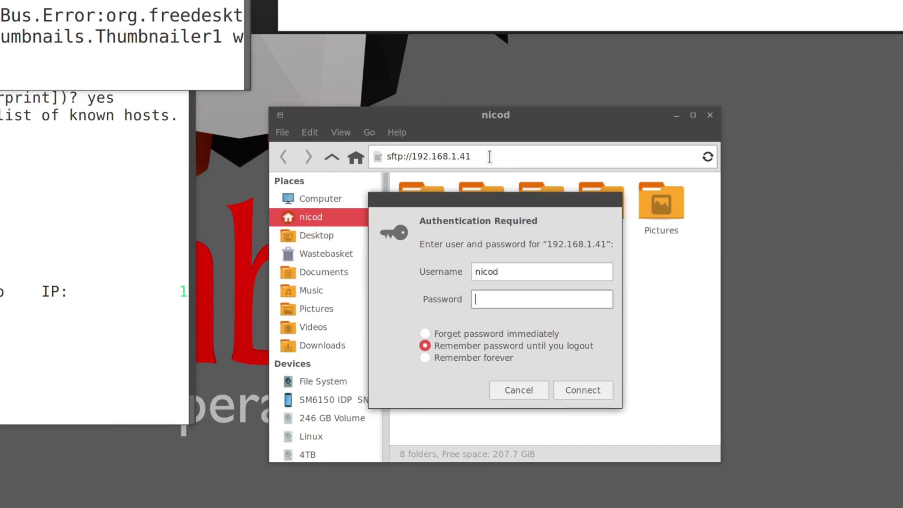
text(••••••••)
click(460, 359)
click(585, 391)
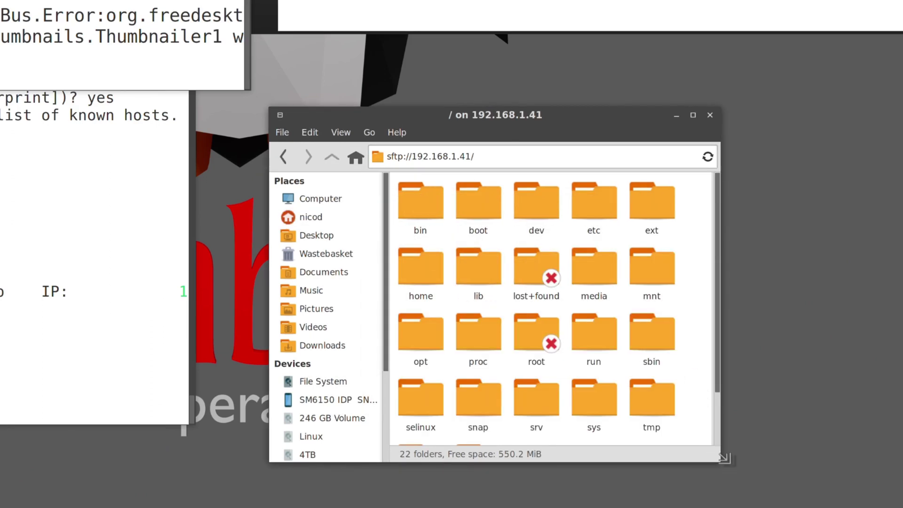
- Enlarge the window and open the remote media > nicod > Extern1G5 folder
drag(724, 458, 902, 507)
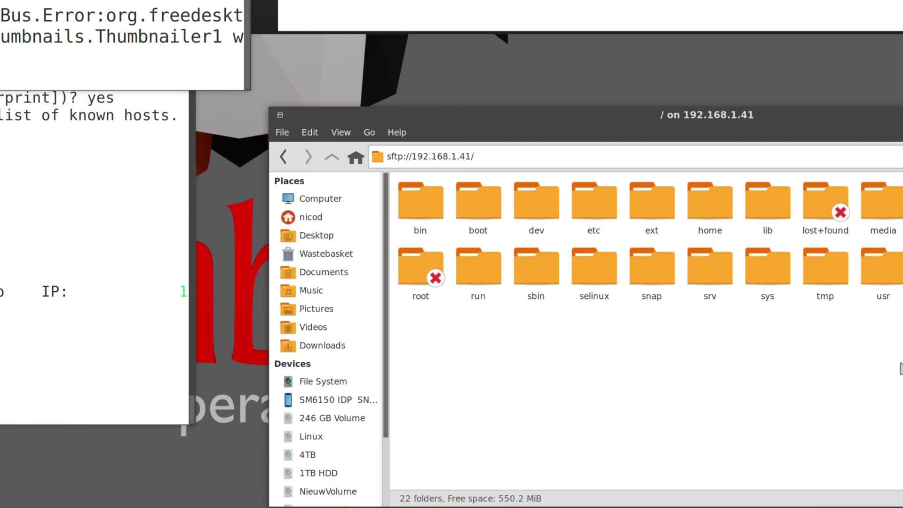
double_click(886, 205)
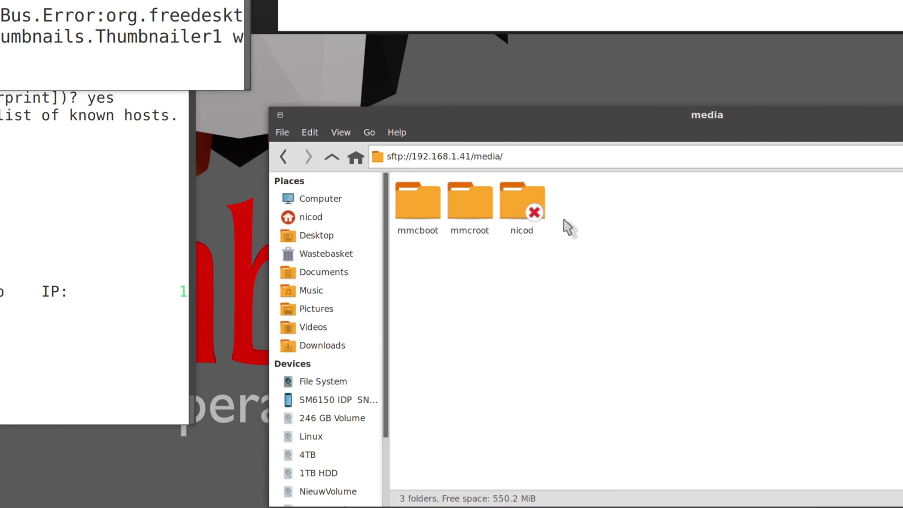
double_click(506, 199)
double_click(472, 200)
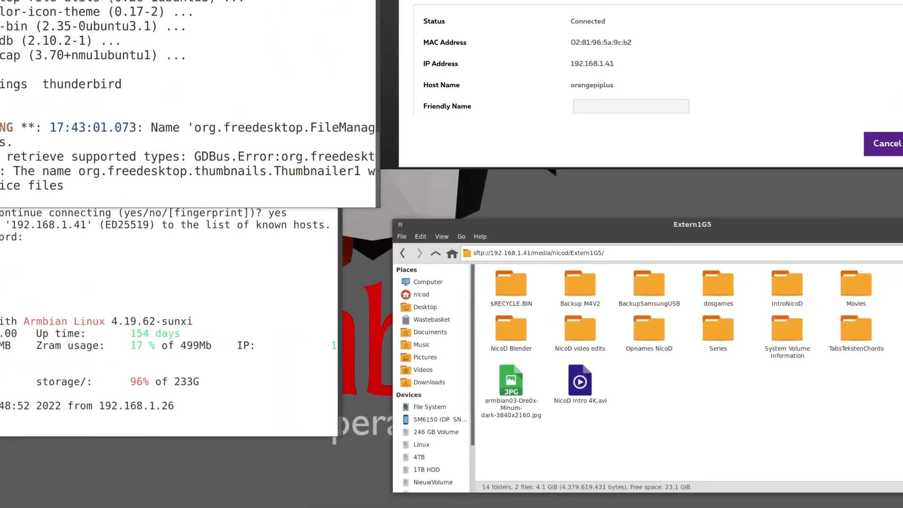
click(16, 502)
- Launch Rhythmbox, drop the mp3 folder into its library, then maximize and minimize it
mouse_move(66, 411)
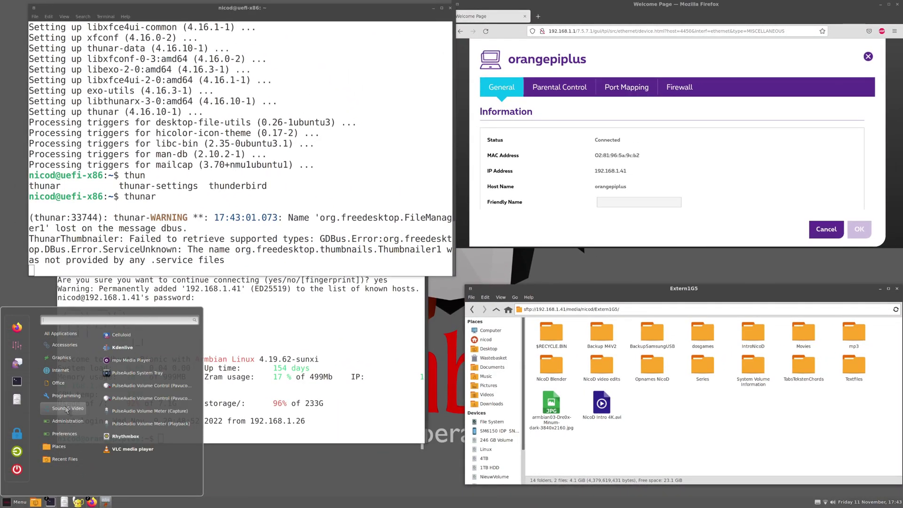
click(131, 436)
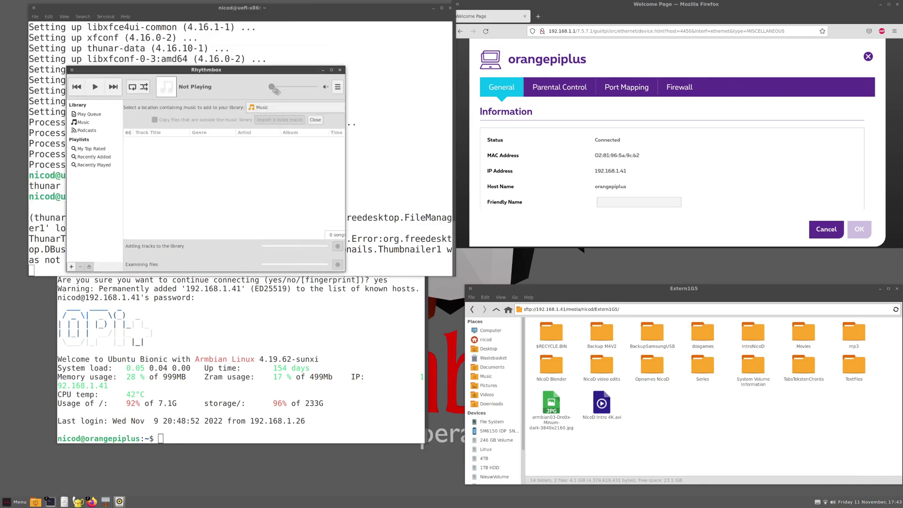
drag(264, 70, 383, 293)
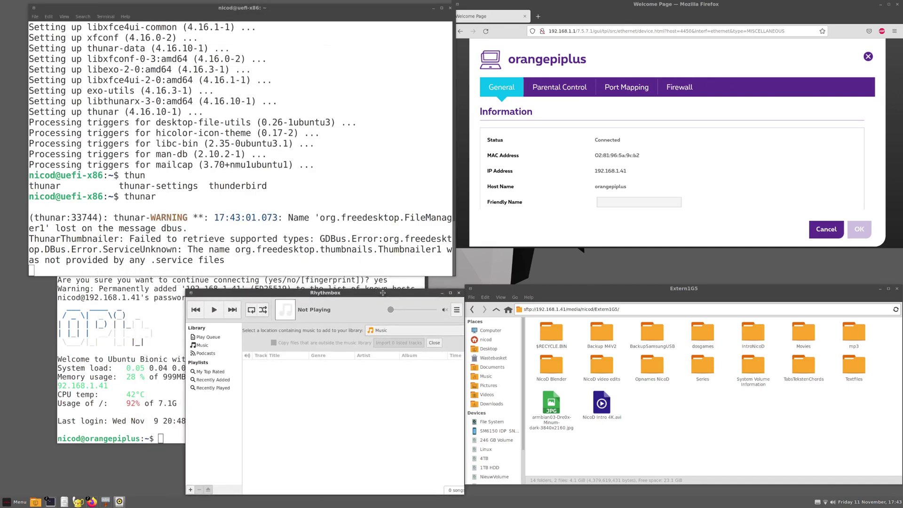
drag(854, 335, 203, 348)
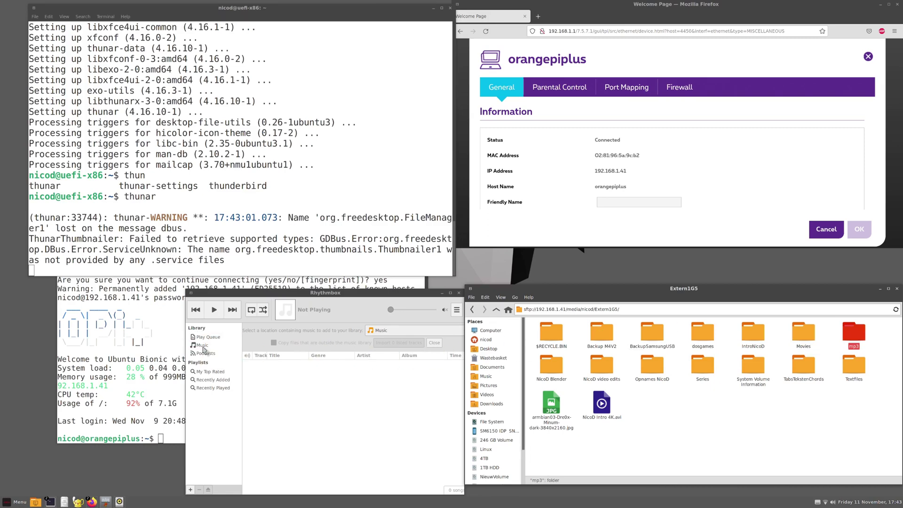
double_click(395, 295)
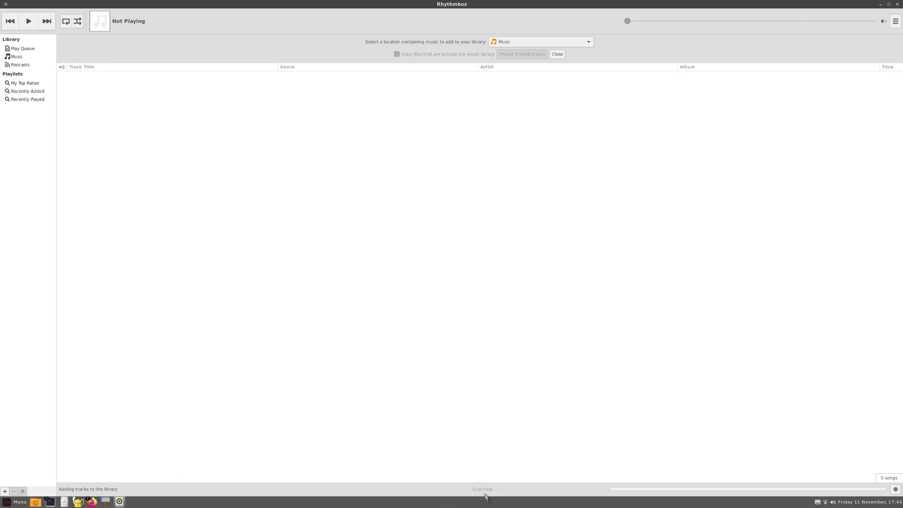
click(879, 5)
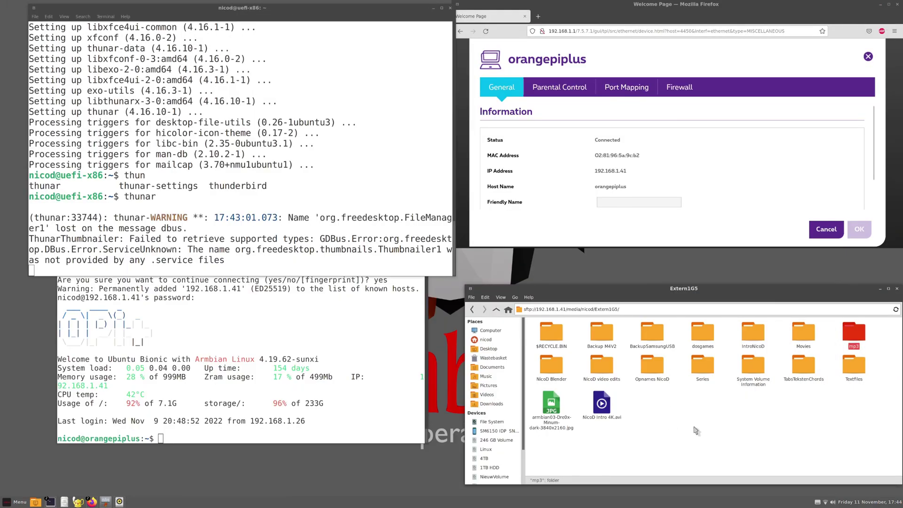
- Nudge the Extern1G5 and local terminal windows and hide the SSH terminal
drag(678, 289, 683, 304)
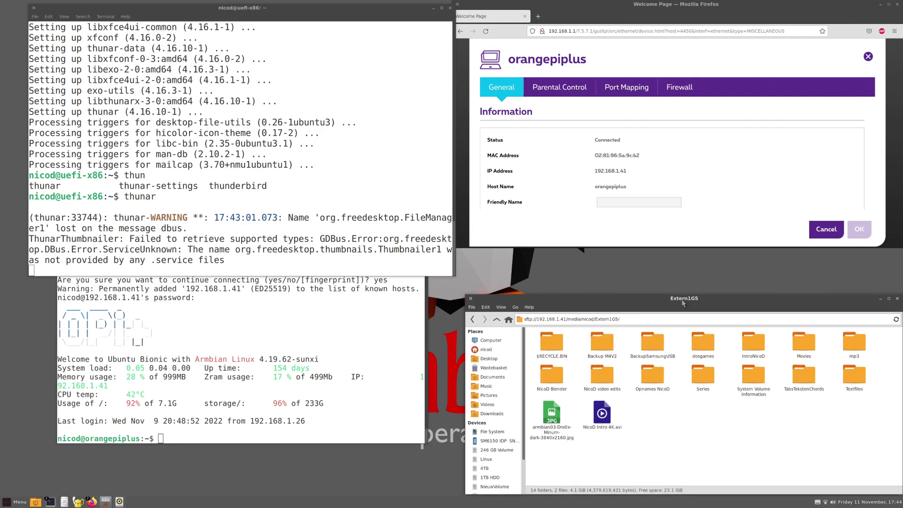
click(267, 347)
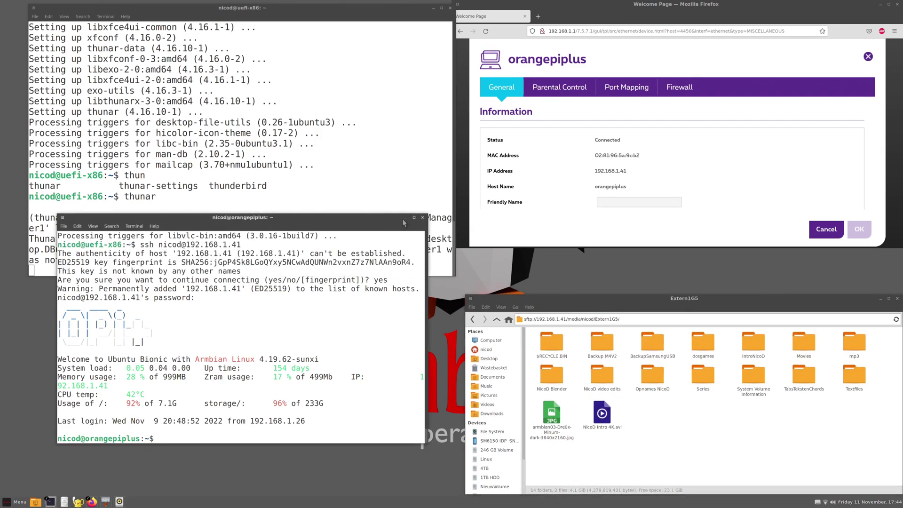
click(404, 221)
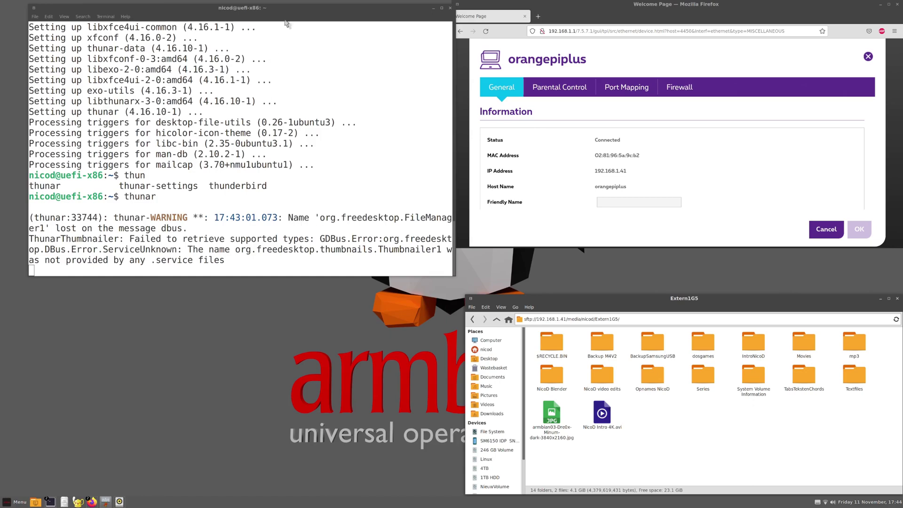
drag(292, 12, 270, 17)
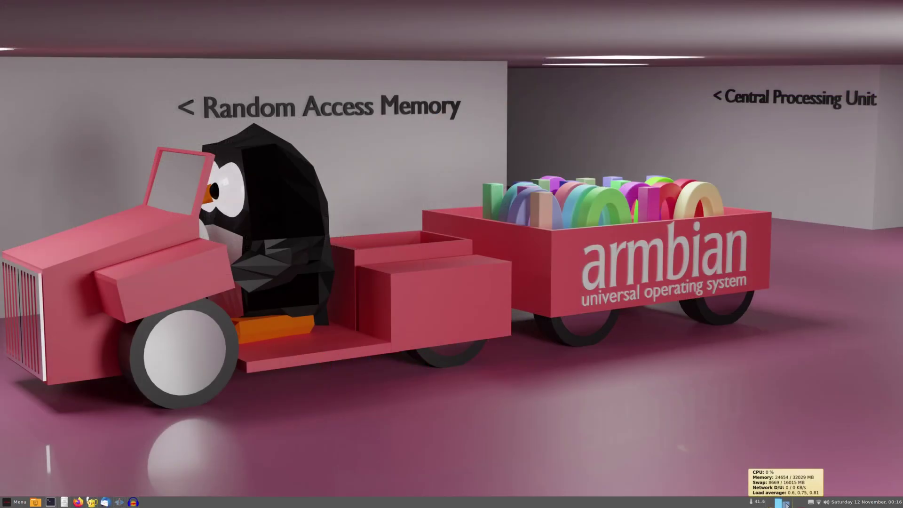
- Open the panel's Applets manager and view the Sensors Monitor Temperature settings
right_click(728, 505)
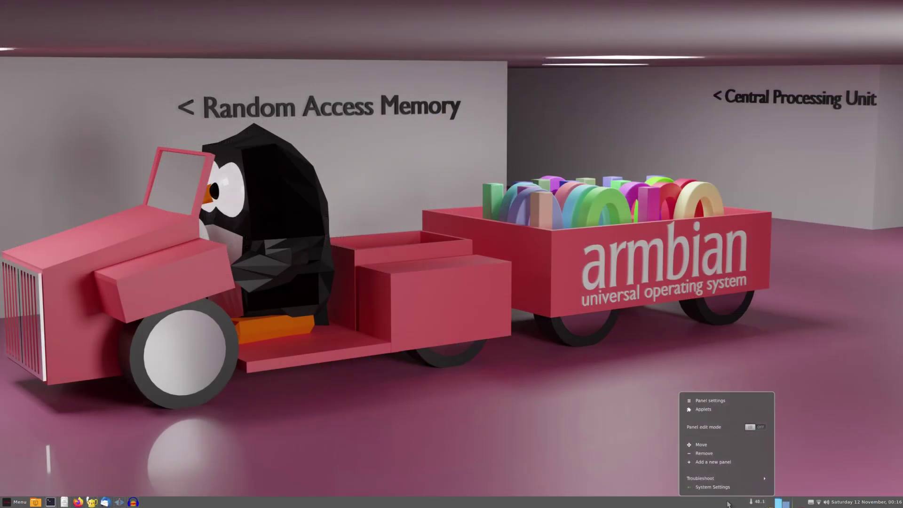
click(711, 412)
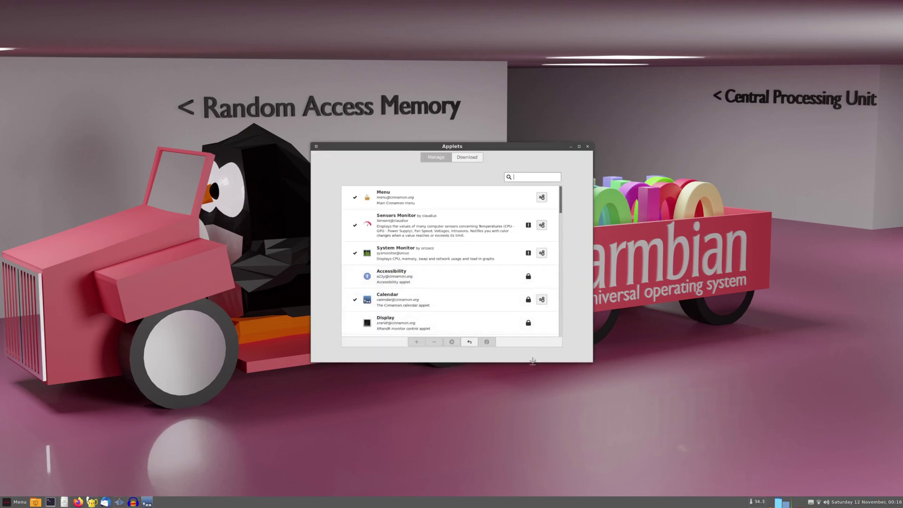
drag(533, 362, 533, 466)
click(413, 226)
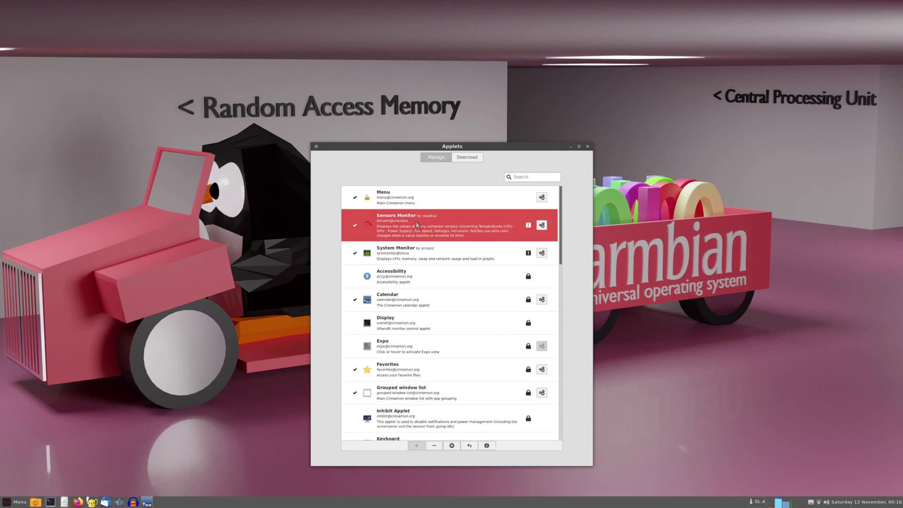
click(542, 225)
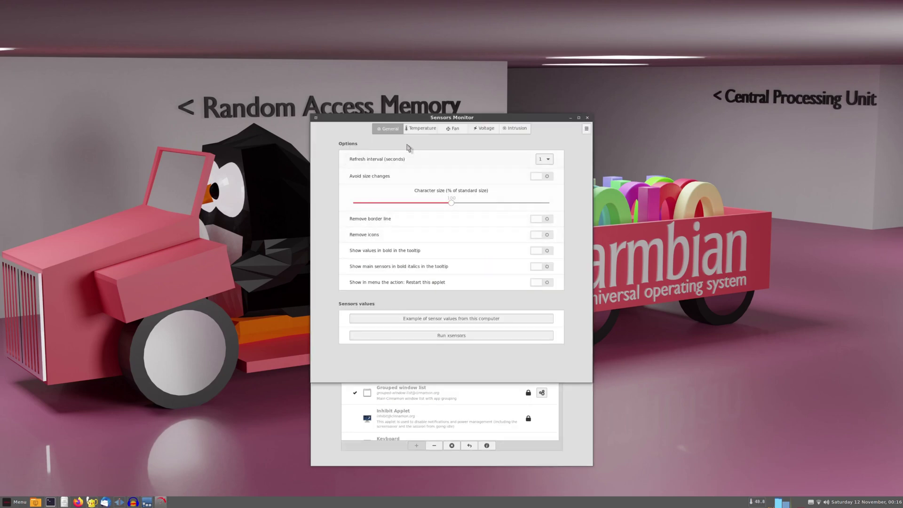
click(422, 128)
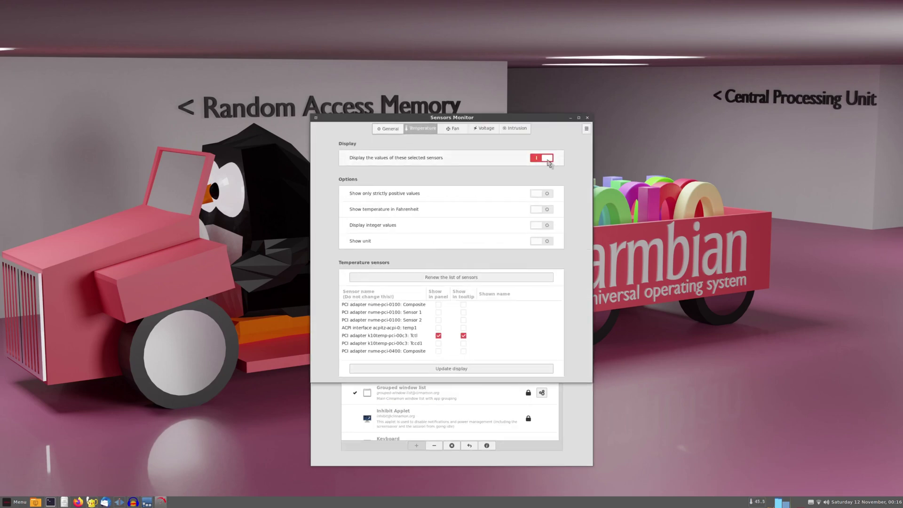
key(Escape)
- Search the downloadable applets for 'moni'
click(477, 160)
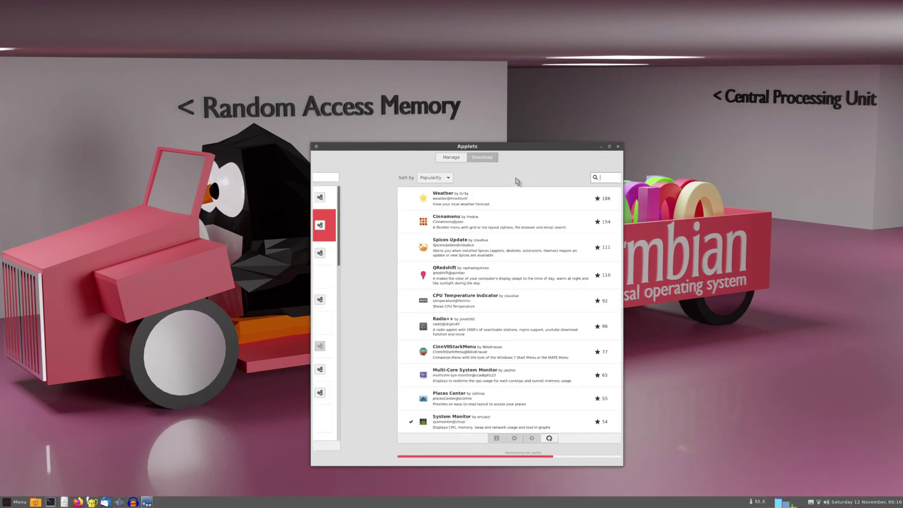
click(556, 178)
text(moni)
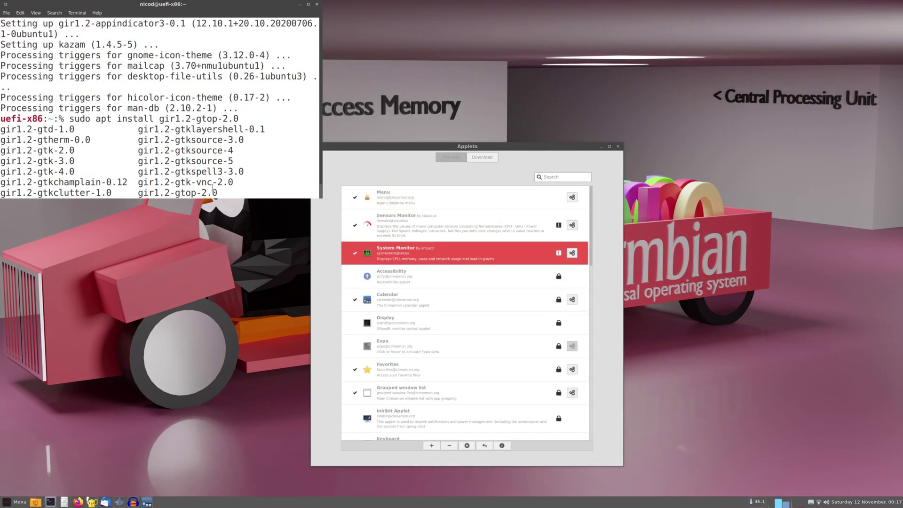
- Select the sudo apt install gir1.2-gtop-2.0 command, center the terminal, and return to Applets
drag(246, 119, 67, 115)
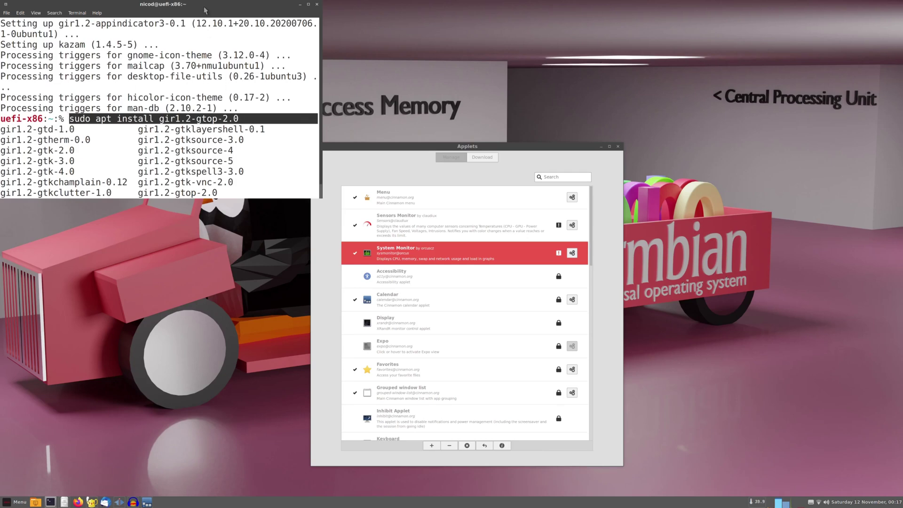
drag(204, 10, 378, 58)
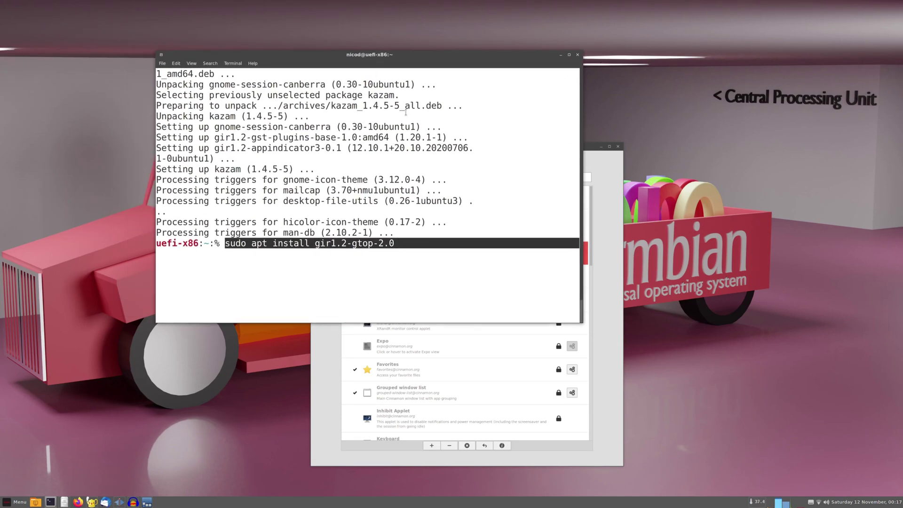
click(606, 284)
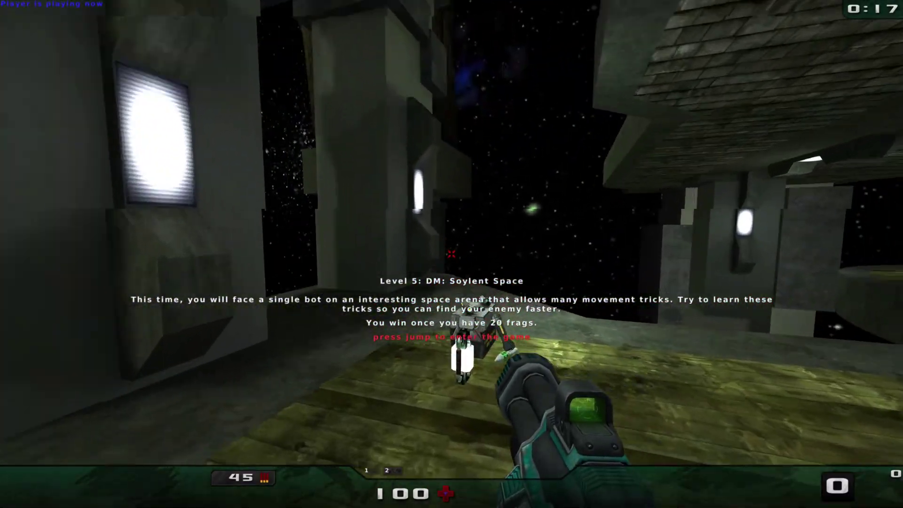
- Enter the Soylent Space match, grab armor and fire rockets at the bot
key(space)
key(w)
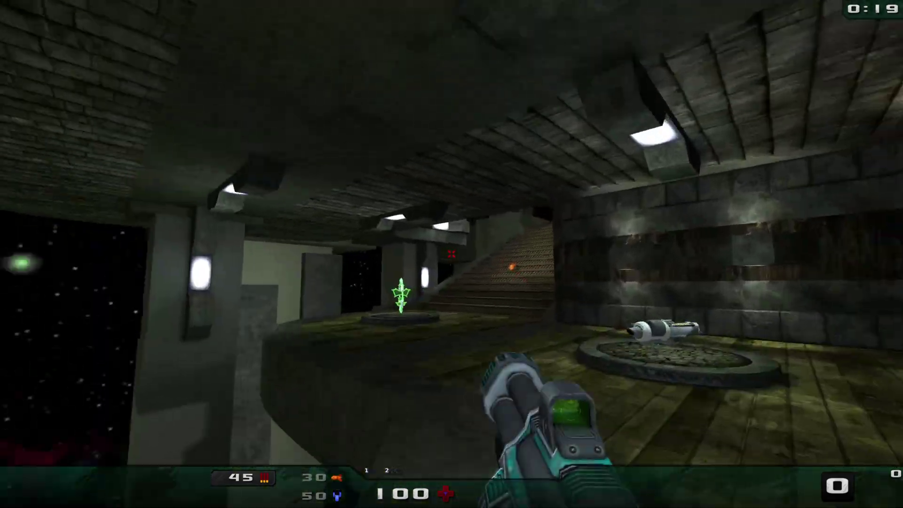
click(451, 254)
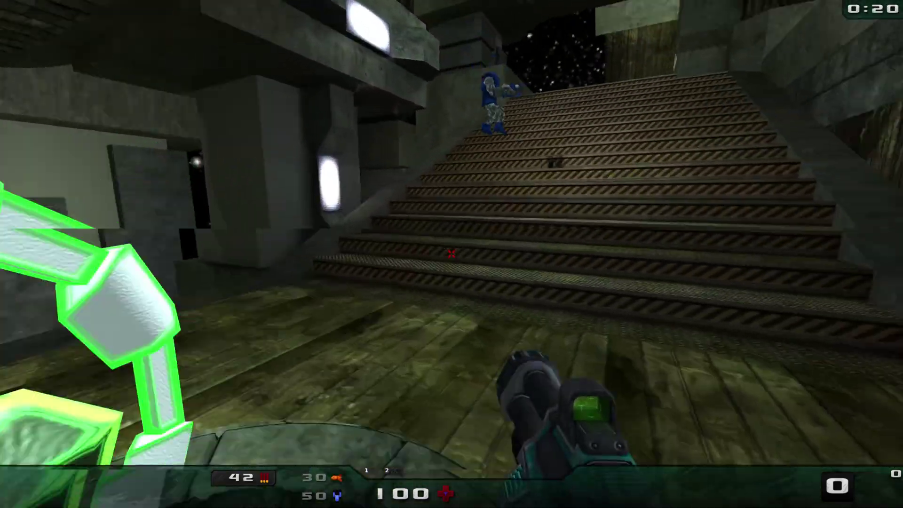
key(w)
click(452, 254)
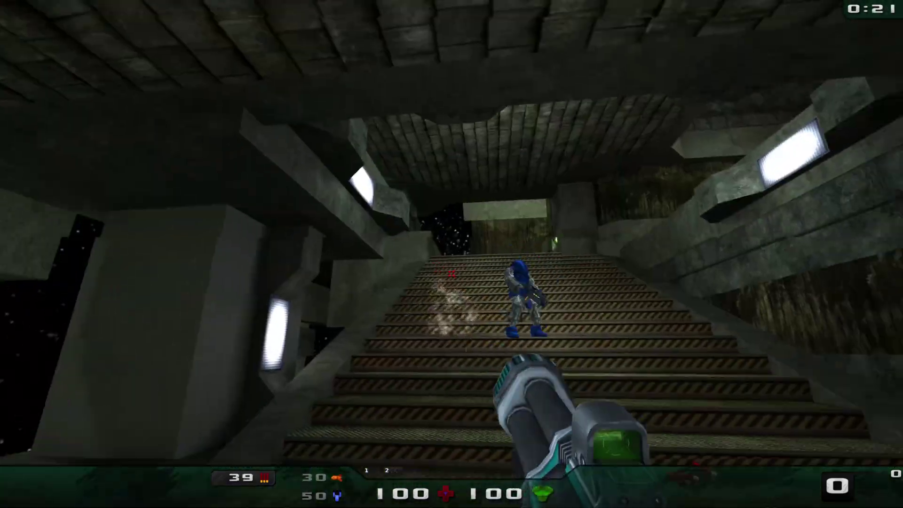
key(w)
key(9)
key(w)
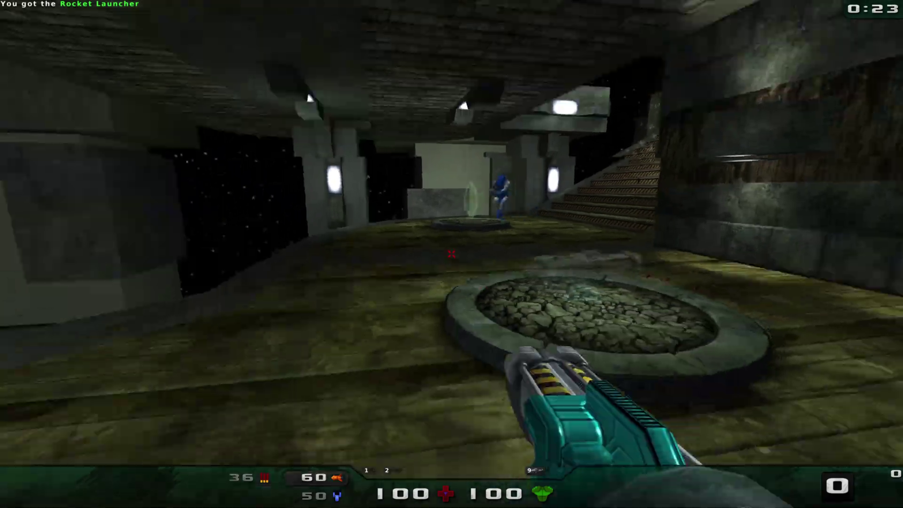
click(451, 254)
key(w)
click(451, 254)
click(452, 254)
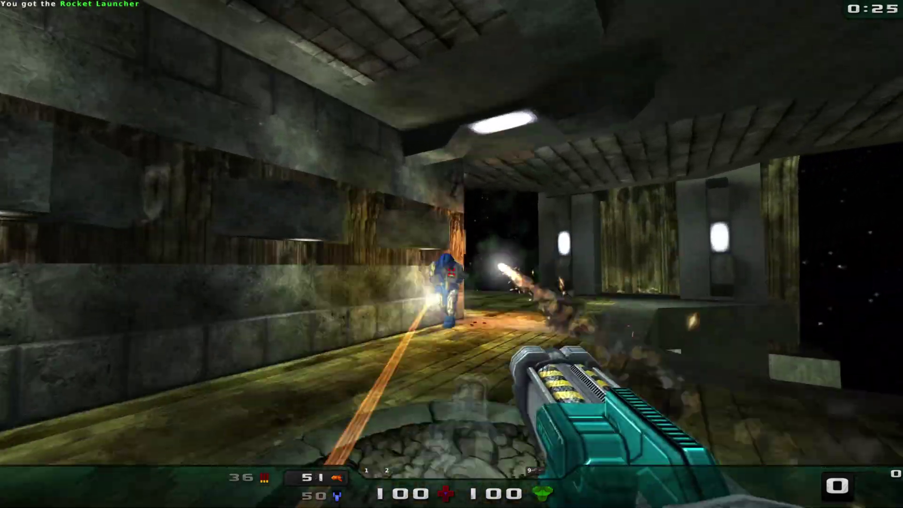
click(452, 254)
key(w)
click(451, 254)
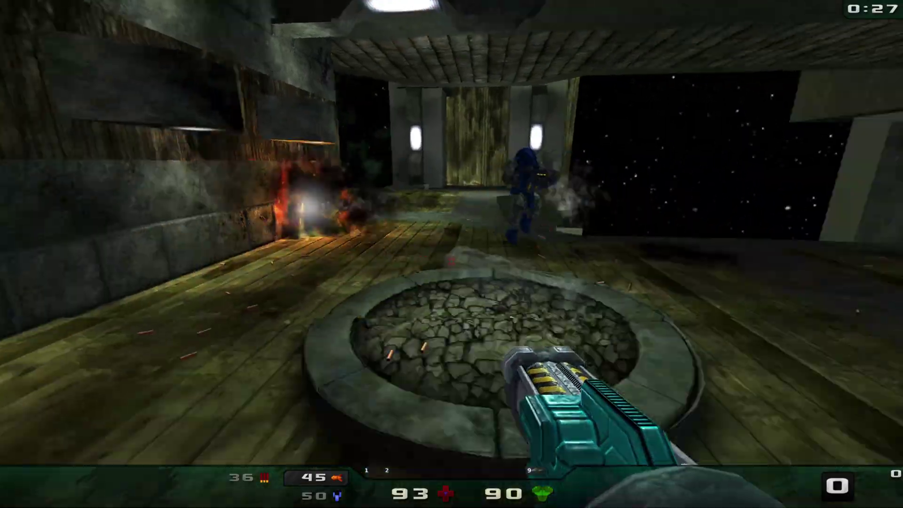
click(451, 254)
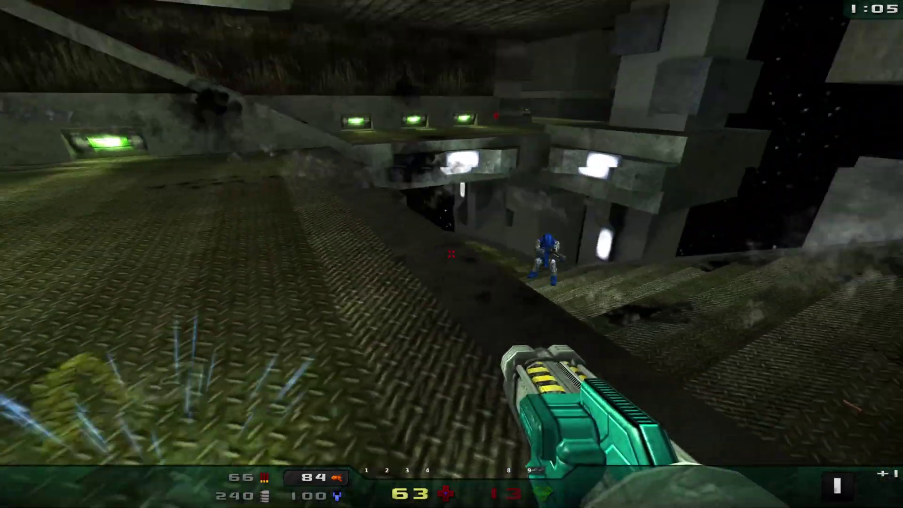
- Frag the bot with plasma, collect health, Crylink and armor, and cross the jump pad
click(452, 254)
key(w)
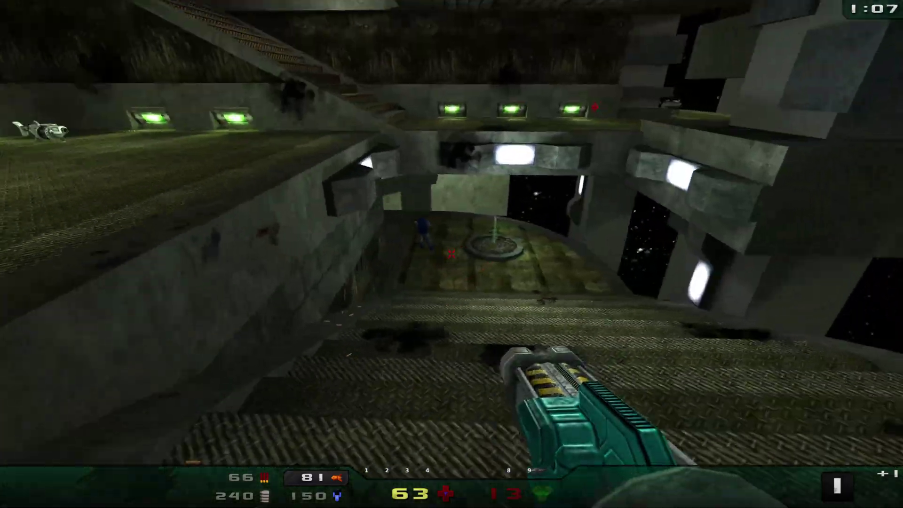
click(452, 254)
key(w)
click(451, 254)
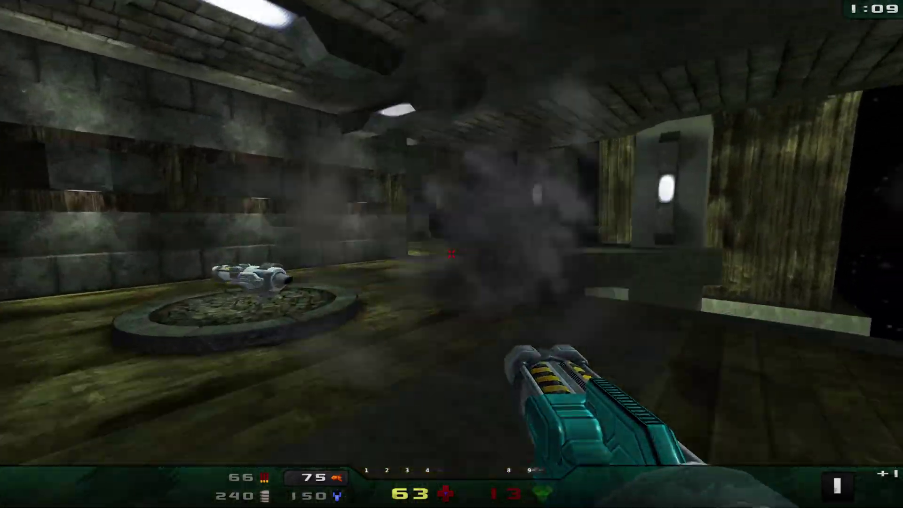
click(452, 254)
key(w)
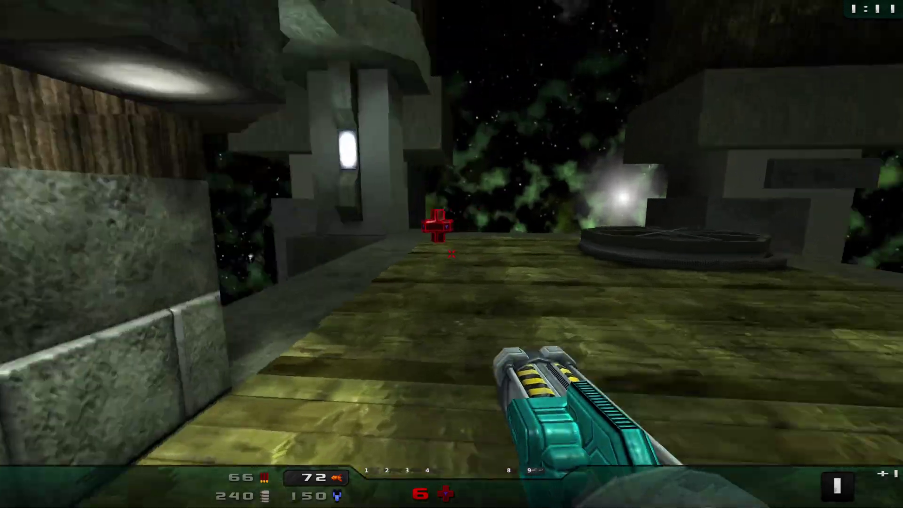
key(w)
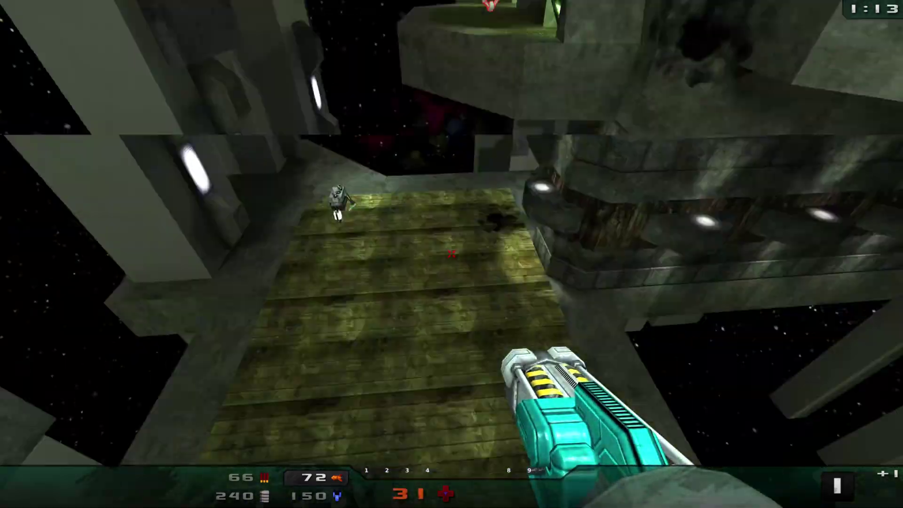
key(w)
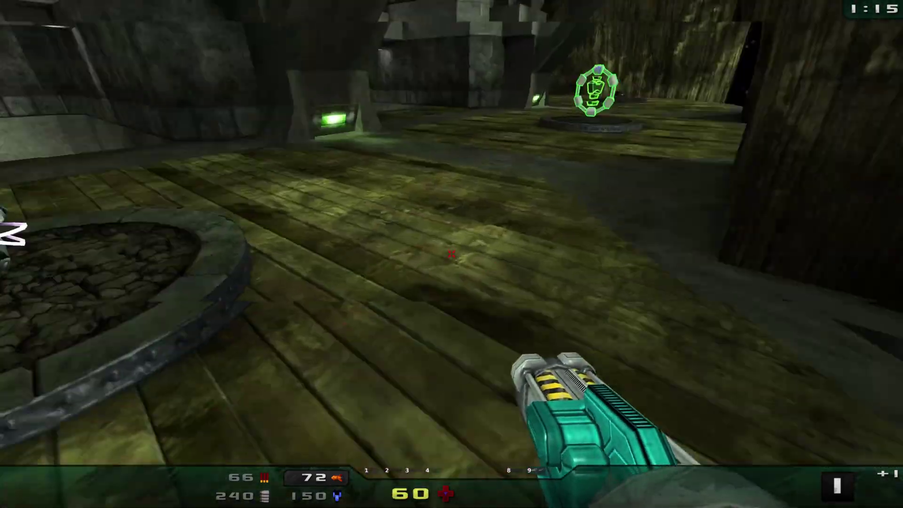
key(w)
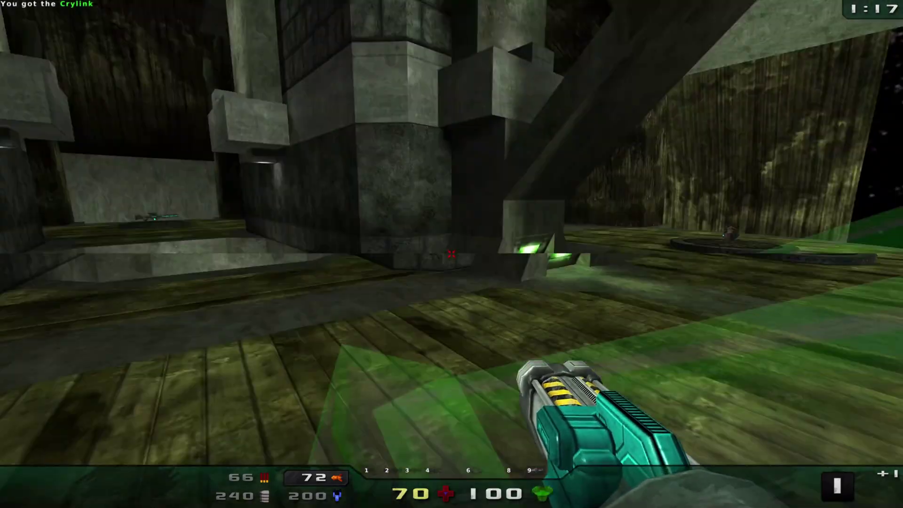
key(w)
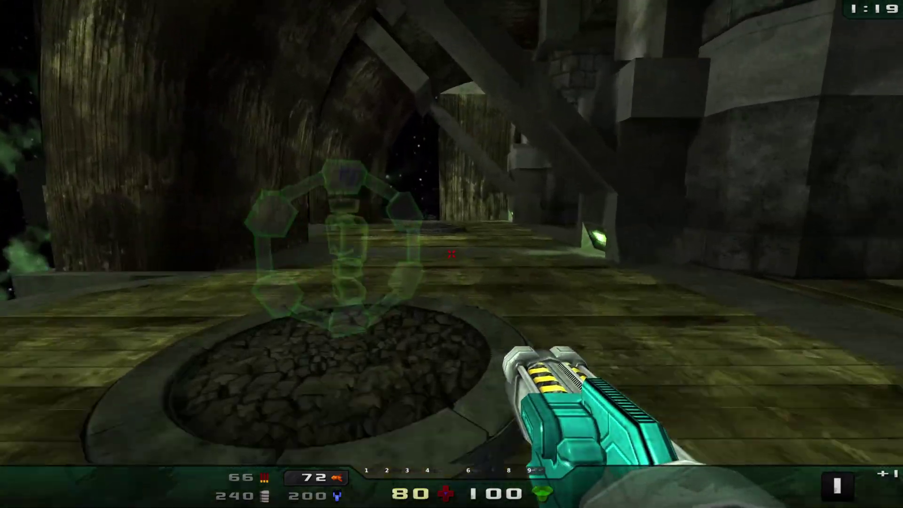
key(w)
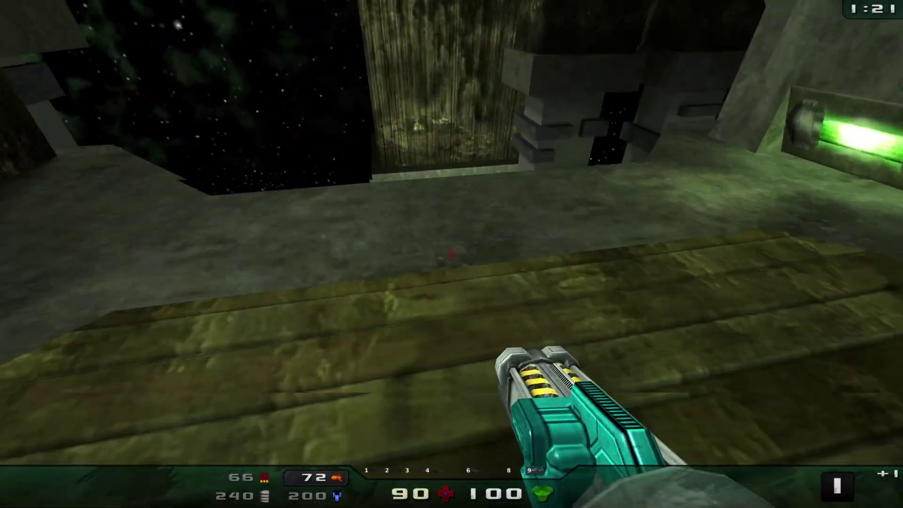
key(w)
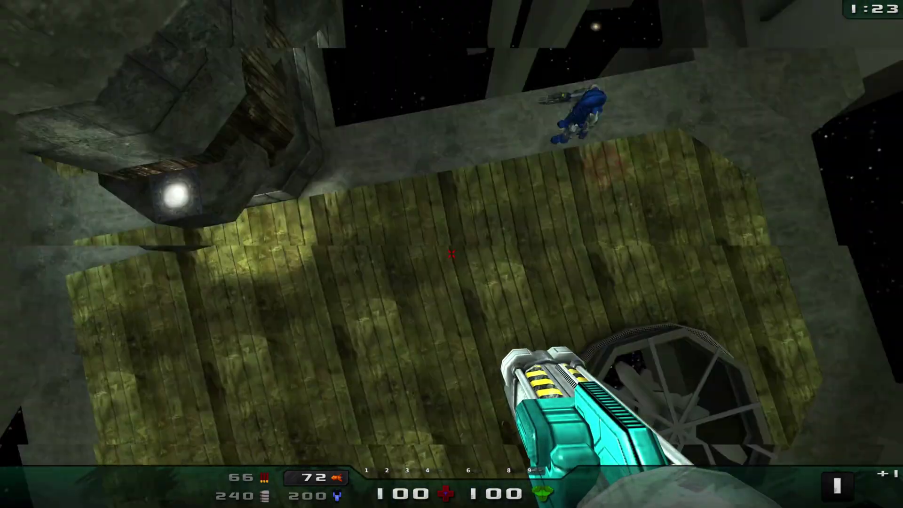
click(451, 254)
key(w)
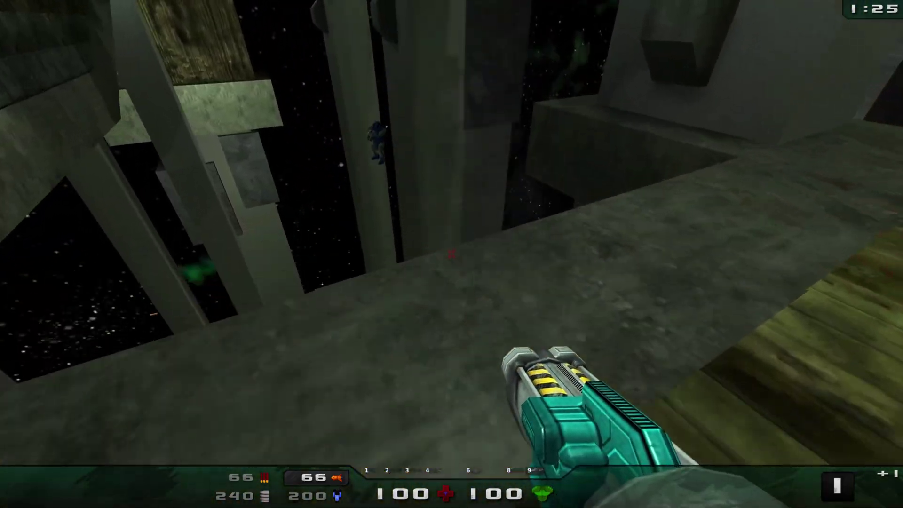
key(w)
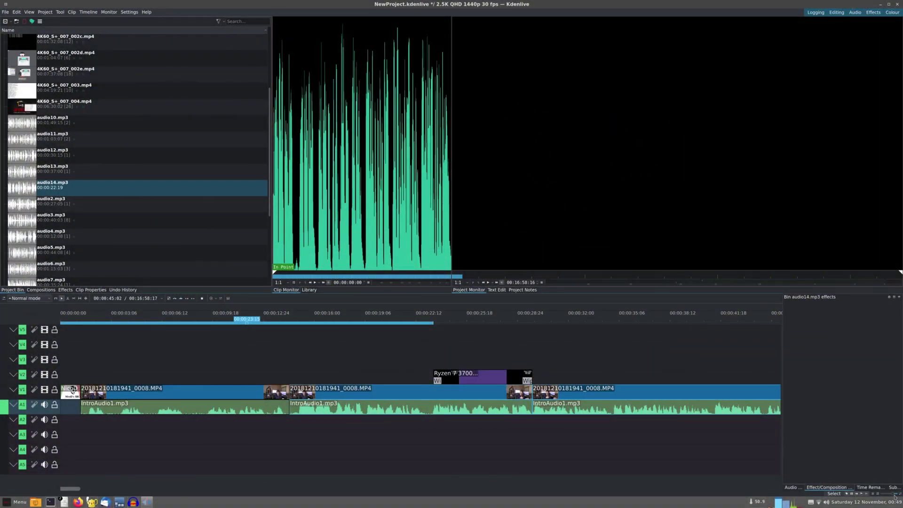
- Zoom the timeline out, move the playhead to about 15:28 and play the Xonotic footage
click(895, 497)
scroll(409, 356, down, 3)
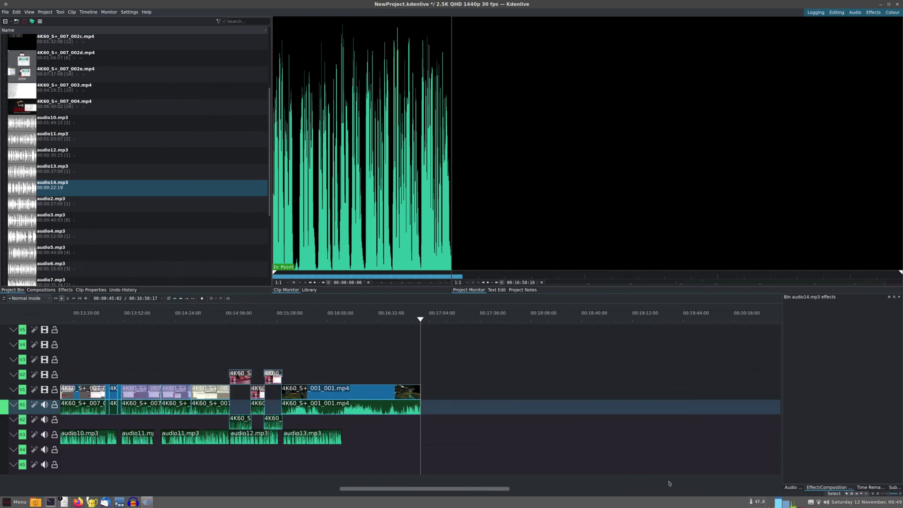
drag(286, 325, 281, 324)
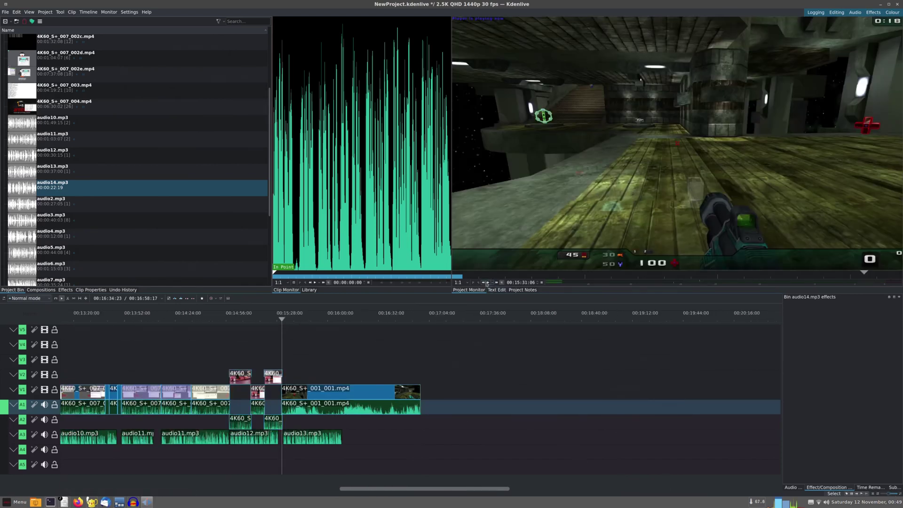
click(488, 282)
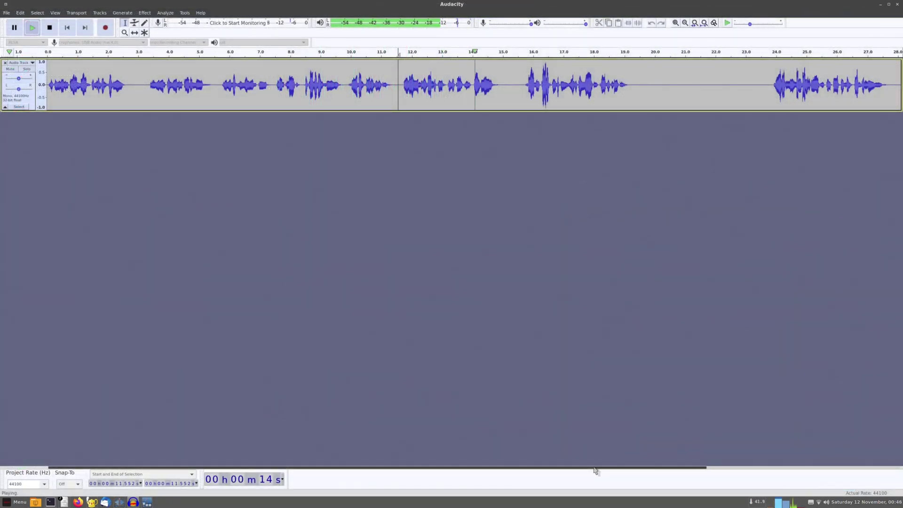
- Stop playback and delete the short 14.977–15.592 s region
drag(595, 469, 735, 470)
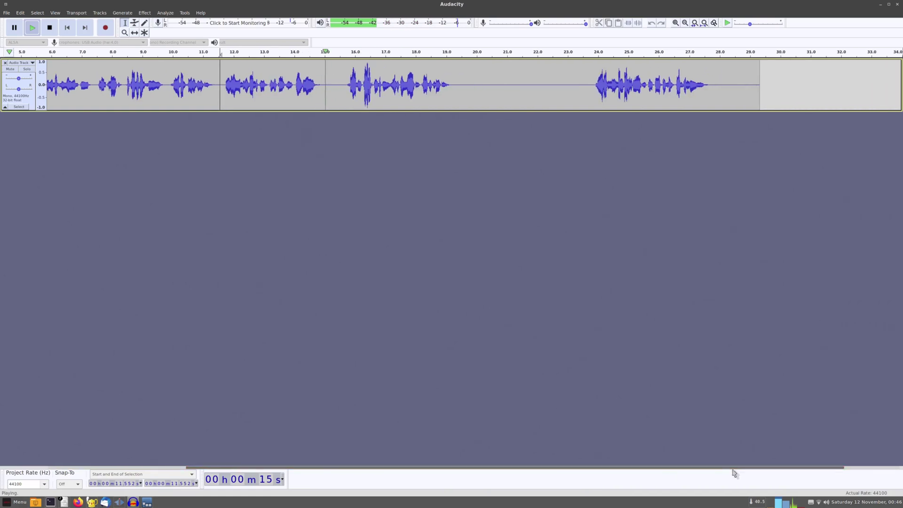
drag(324, 86, 343, 86)
key(space)
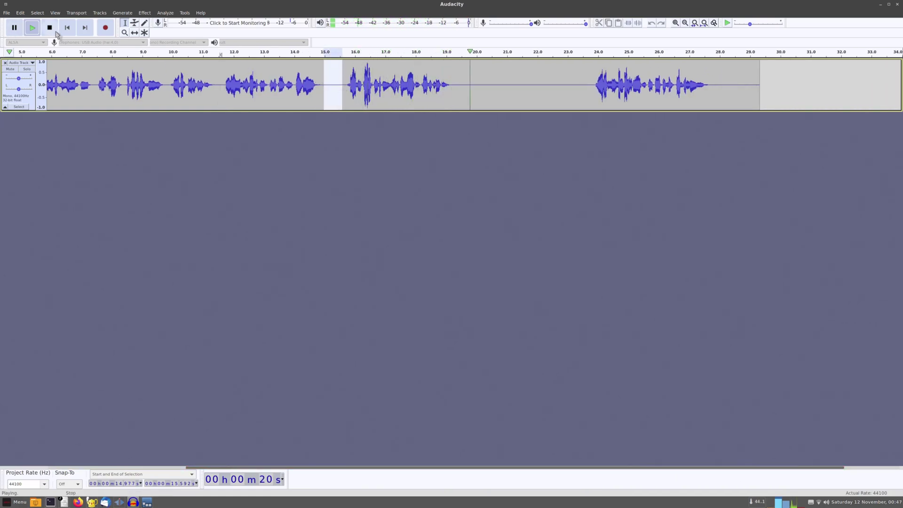
key(Delete)
- Delete the silence from 18.67 s to 23.3 s and play from 18.67 s
drag(436, 93, 577, 92)
key(Delete)
click(32, 27)
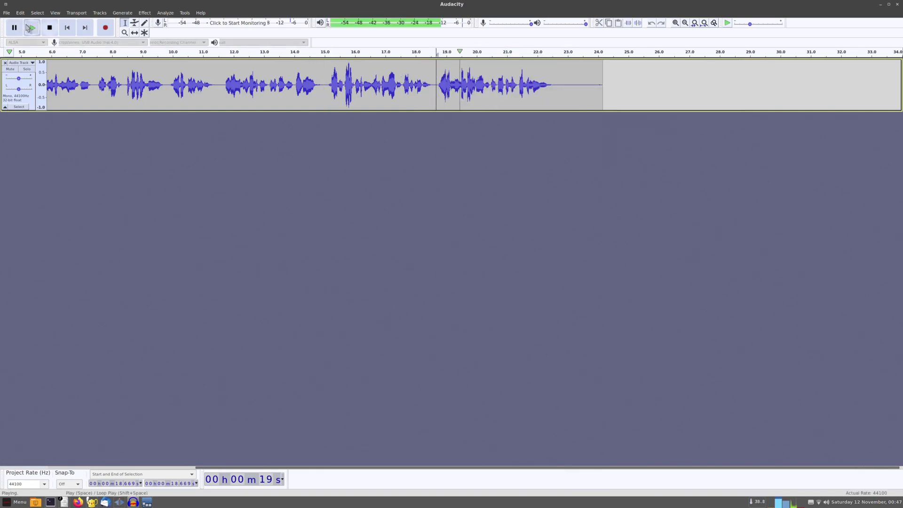